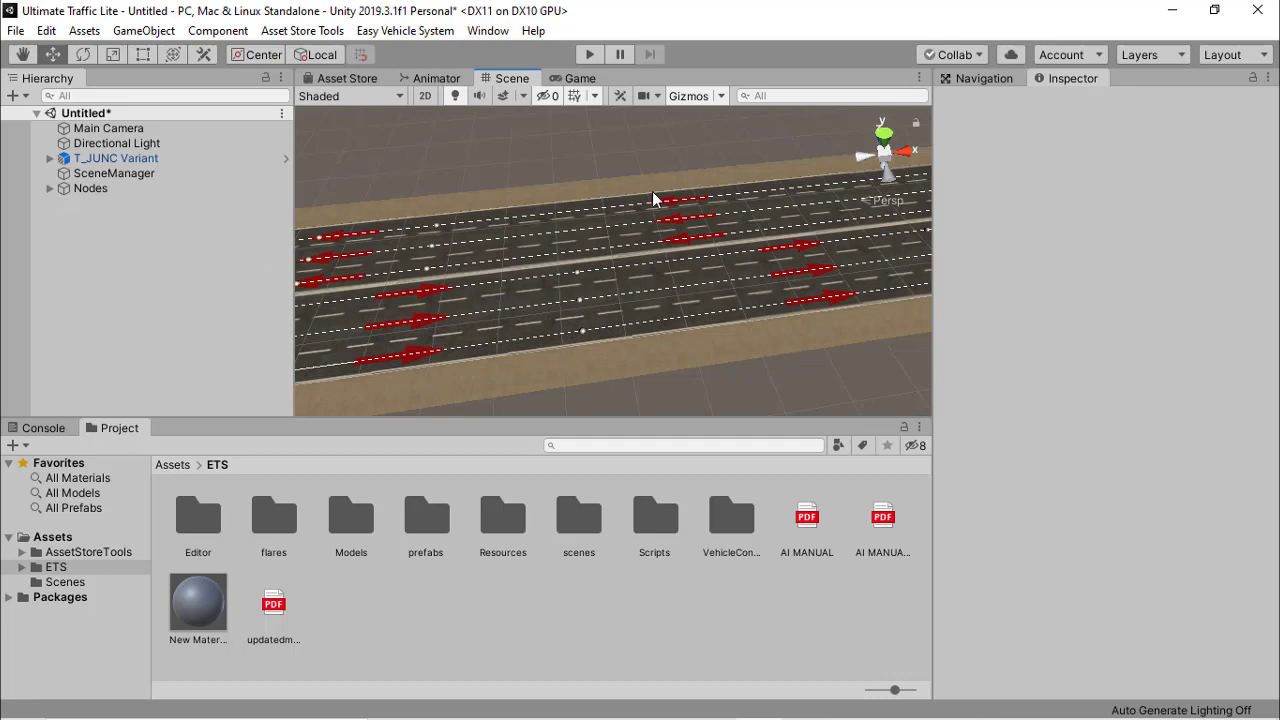
# - Add a 3D cube to the scene on the road
pyautogui.moveTo(760, 176); pyautogui.dragTo(712, 180, button='right')
pyautogui.moveTo(697, 206); pyautogui.dragTo(516, 195, button='middle')
pyautogui.moveTo(516, 195); pyautogui.dragTo(571, 206, button='right')
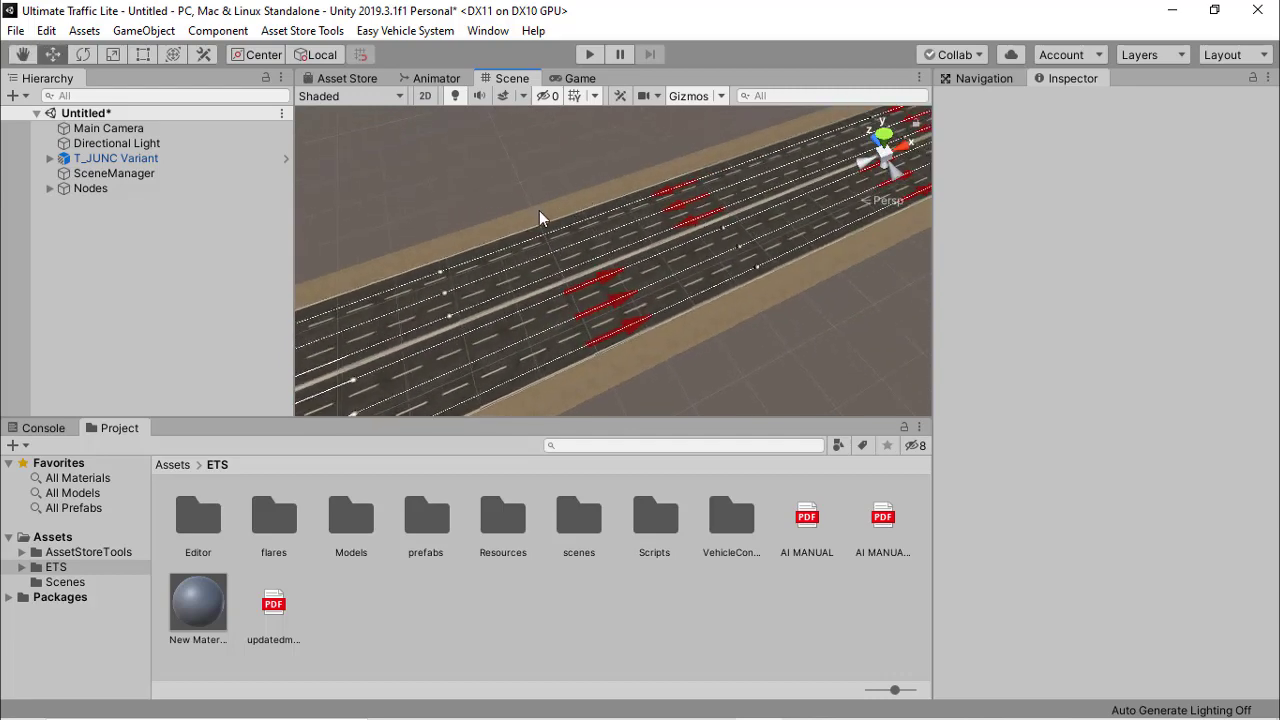
pyautogui.rightClick(111, 237)
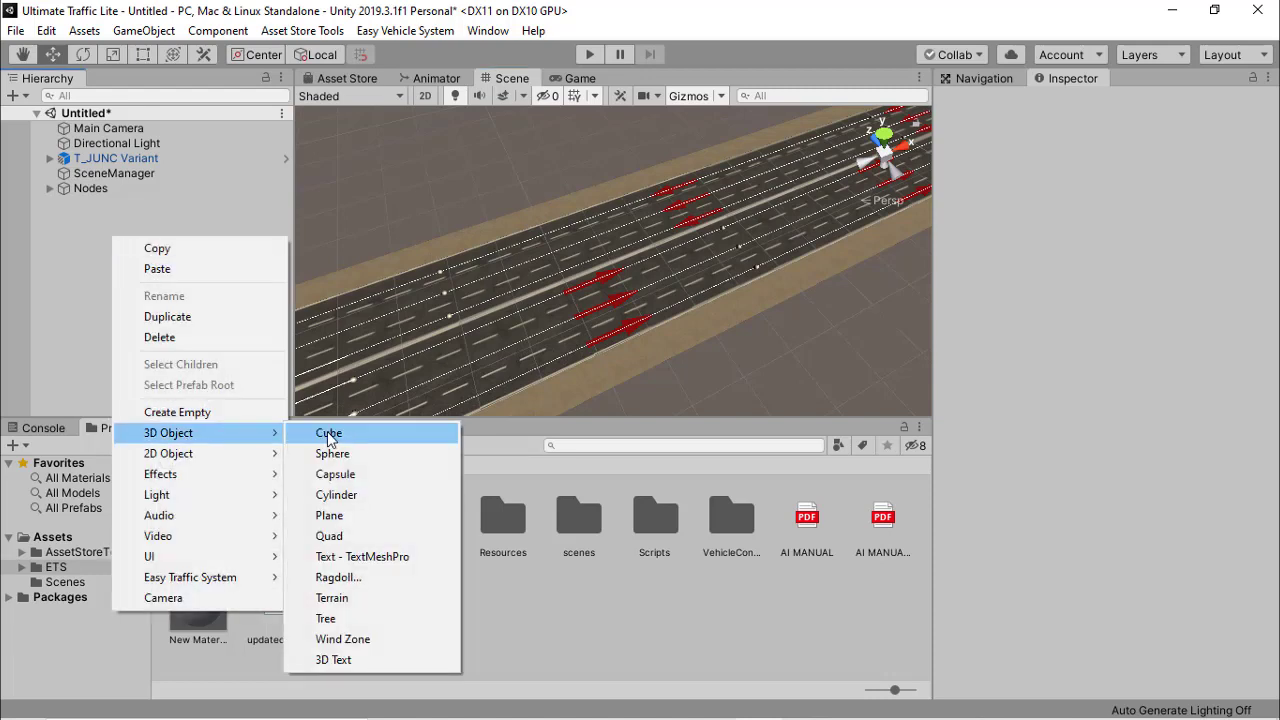
pyautogui.click(607, 189)
pyautogui.scroll(9, 609, 193)
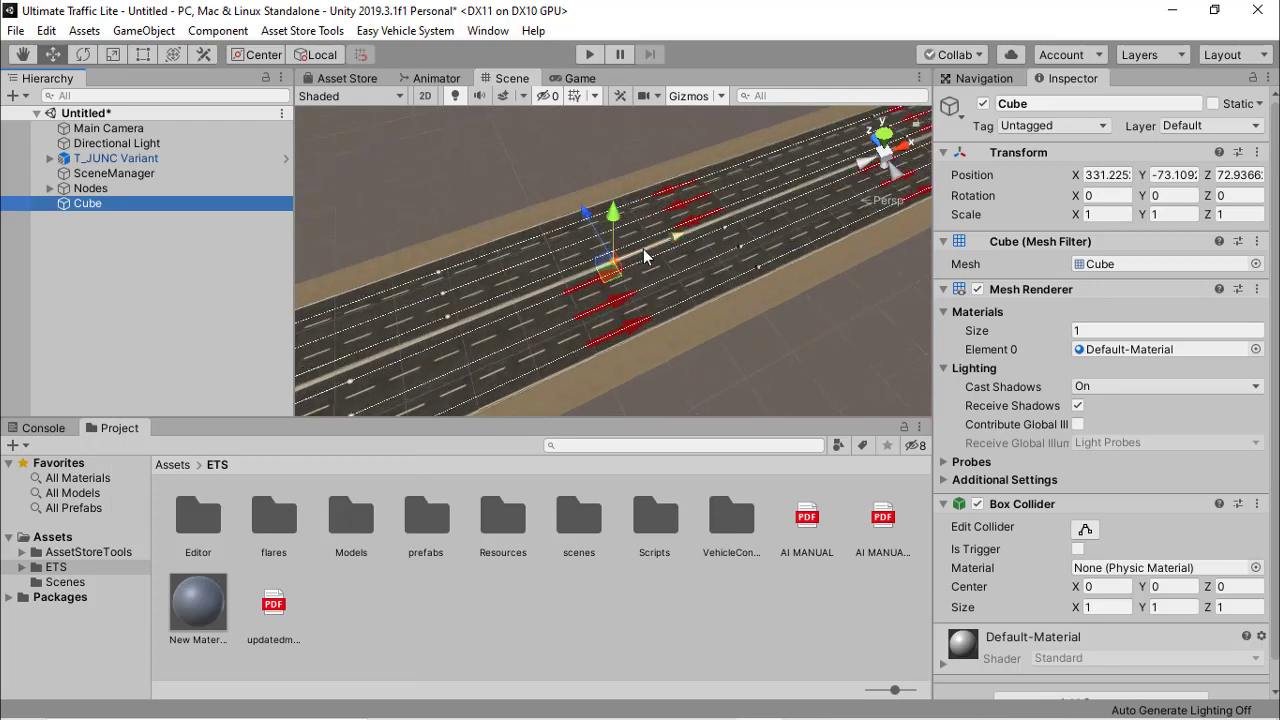
# - Set the cube's Y position to 0 and reset its position to the origin
pyautogui.click(1180, 175)
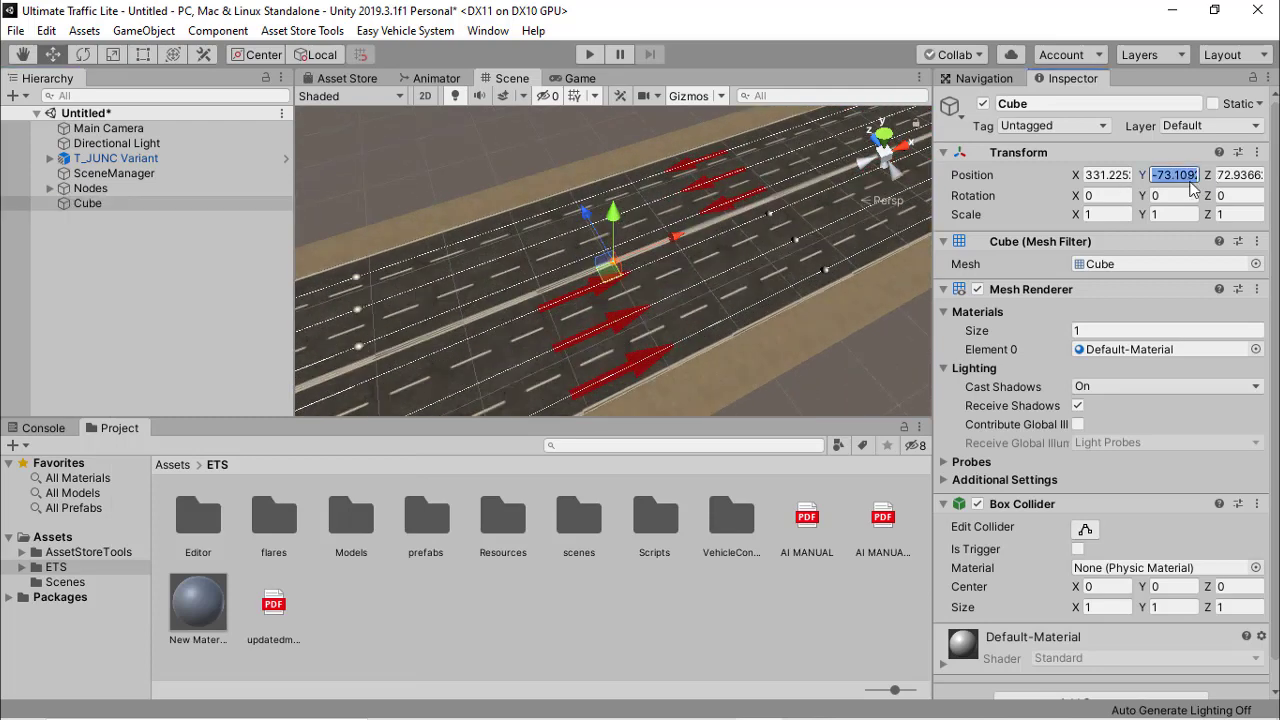
pyautogui.write('0')
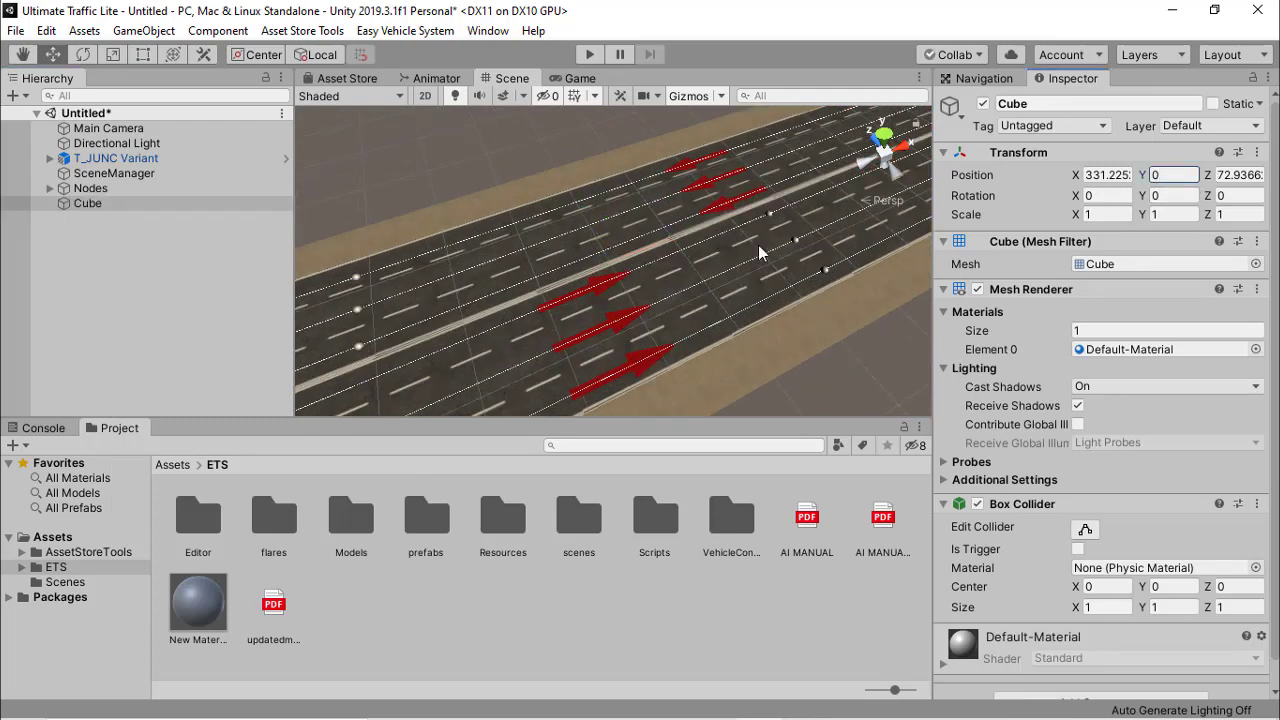
pyautogui.scroll(-6, 753, 187)
pyautogui.click(1257, 152)
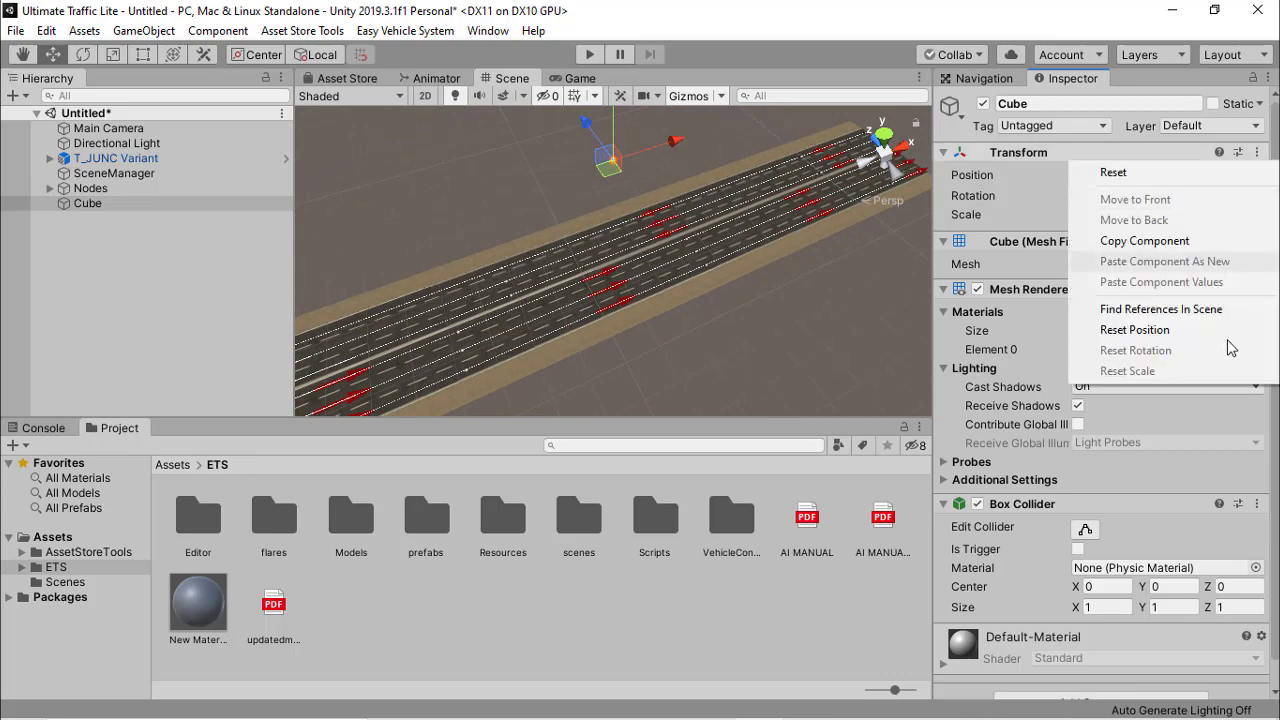
pyautogui.click(1176, 335)
pyautogui.scroll(-3, 500, 284)
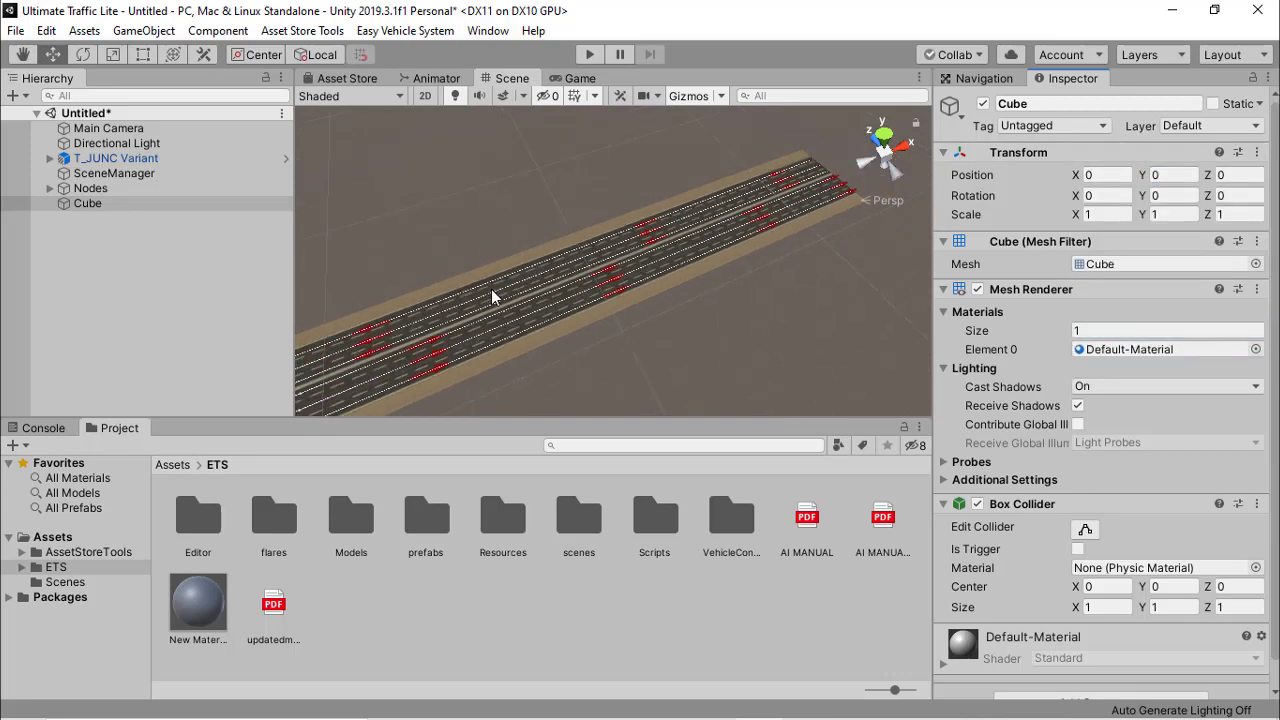
# - Move the cube along the X axis beside the road to about X 237.9
pyautogui.moveTo(489, 292); pyautogui.dragTo(890, 165, button='middle')
pyautogui.moveTo(610, 309); pyautogui.dragTo(633, 258, button='middle')
pyautogui.moveTo(672, 264); pyautogui.dragTo(838, 165)
pyautogui.moveTo(836, 168); pyautogui.dragTo(580, 254, button='middle')
pyautogui.moveTo(473, 302); pyautogui.dragTo(697, 216)
pyautogui.moveTo(698, 216); pyautogui.dragTo(514, 281, button='middle')
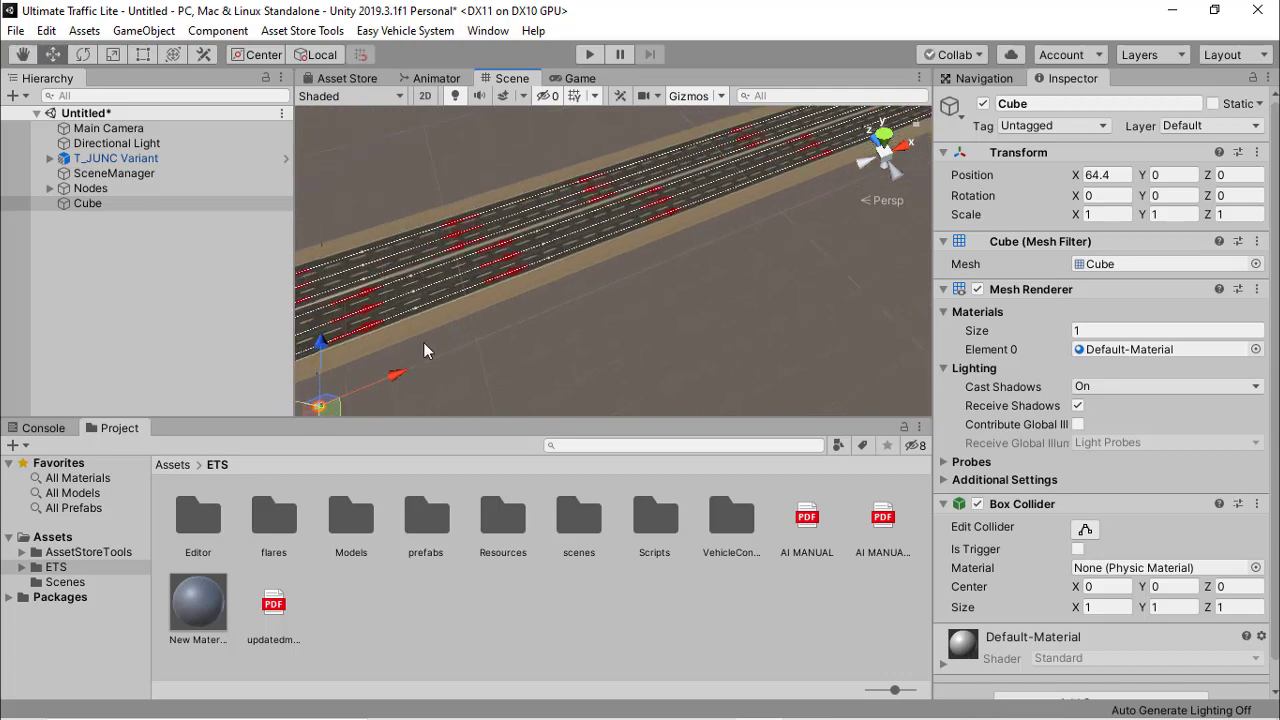
pyautogui.moveTo(396, 373); pyautogui.dragTo(792, 218)
pyautogui.moveTo(703, 217); pyautogui.dragTo(556, 348, button='middle')
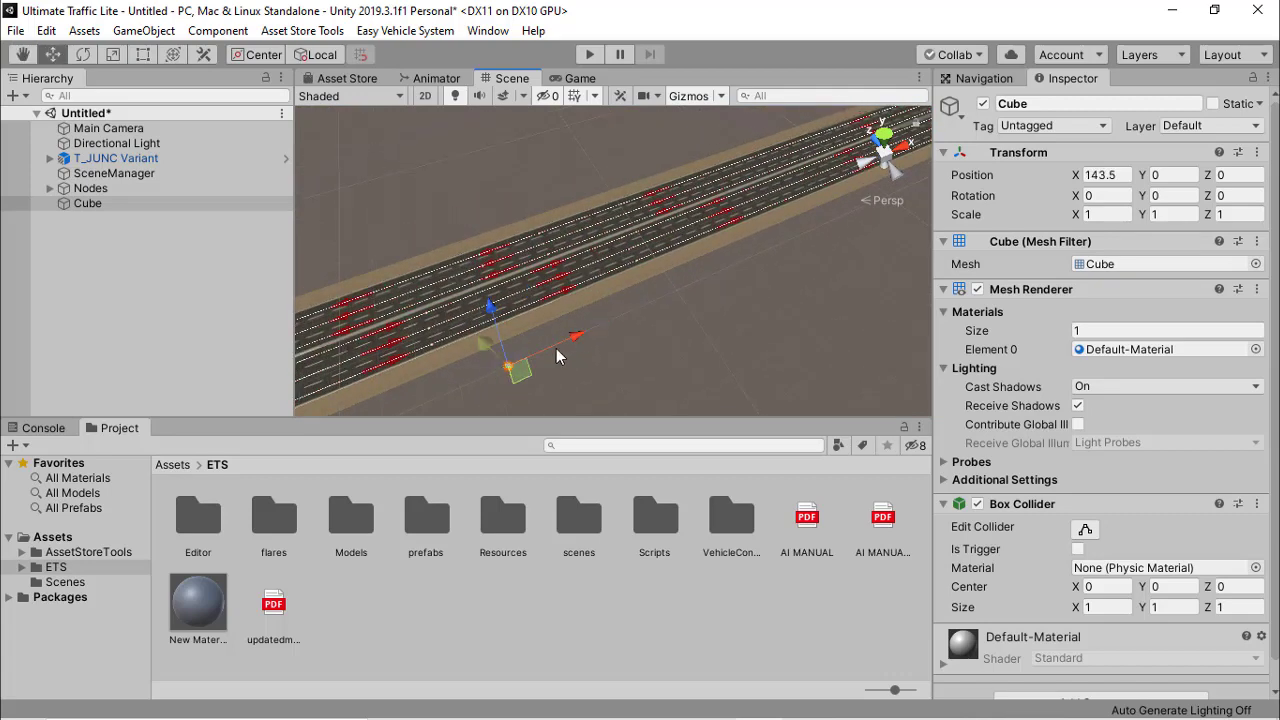
pyautogui.moveTo(583, 334); pyautogui.dragTo(846, 212)
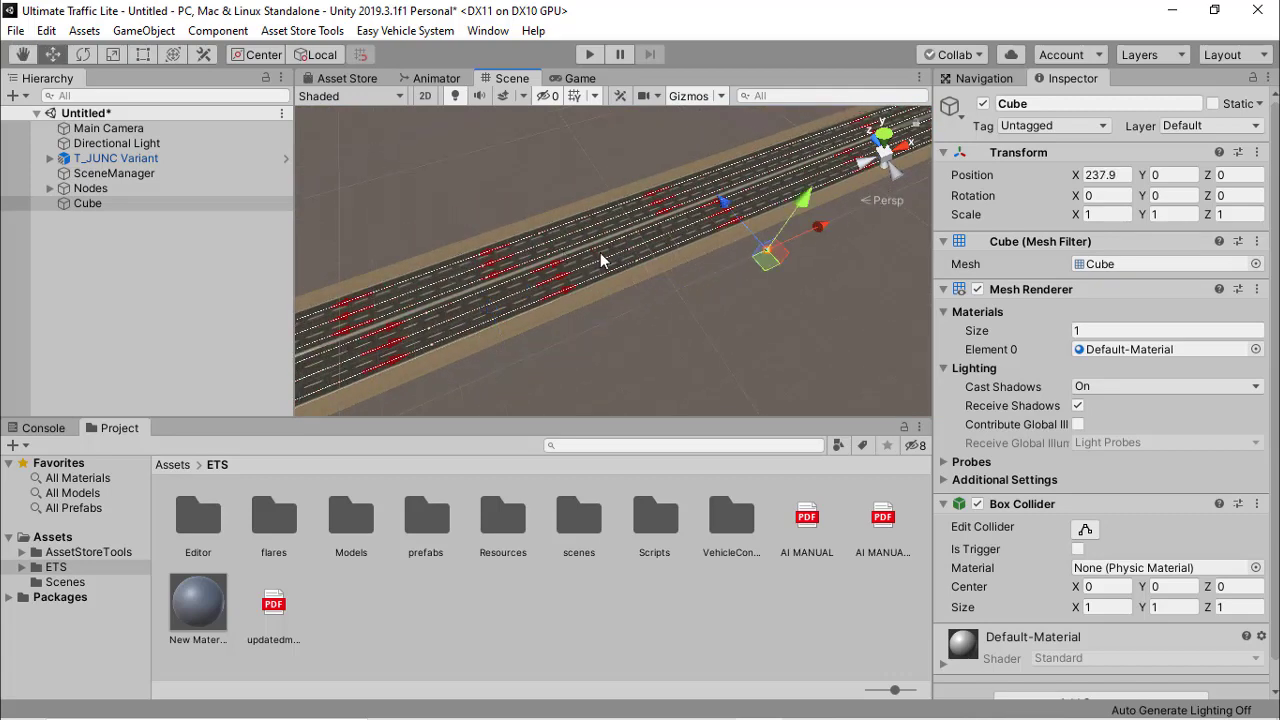
# - Move the cube onto the road lane near the median, at about X 316.3 and Z 32.6
pyautogui.moveTo(495, 225); pyautogui.dragTo(609, 187, button='right')
pyautogui.moveTo(609, 192); pyautogui.dragTo(521, 172)
pyautogui.moveTo(608, 206); pyautogui.dragTo(588, 208, button='right')
pyautogui.moveTo(588, 208); pyautogui.dragTo(455, 333, button='middle')
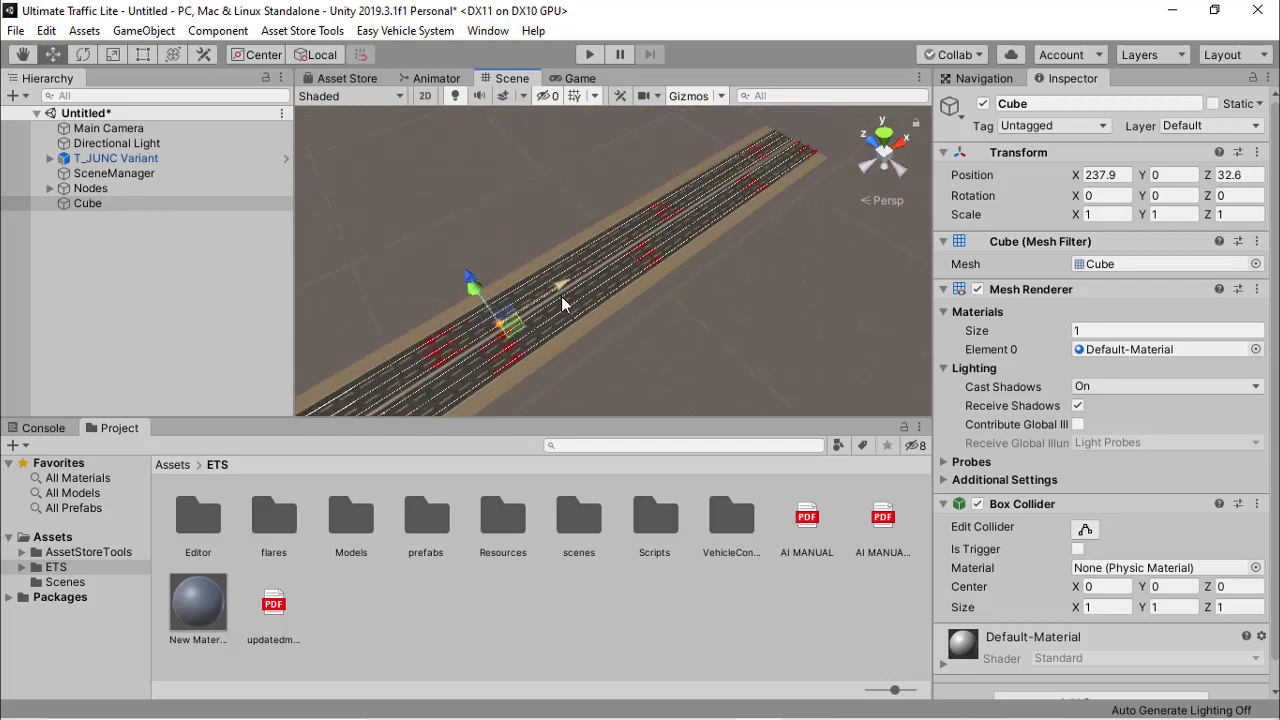
pyautogui.moveTo(574, 283); pyautogui.dragTo(680, 255)
pyautogui.scroll(4, 670, 279)
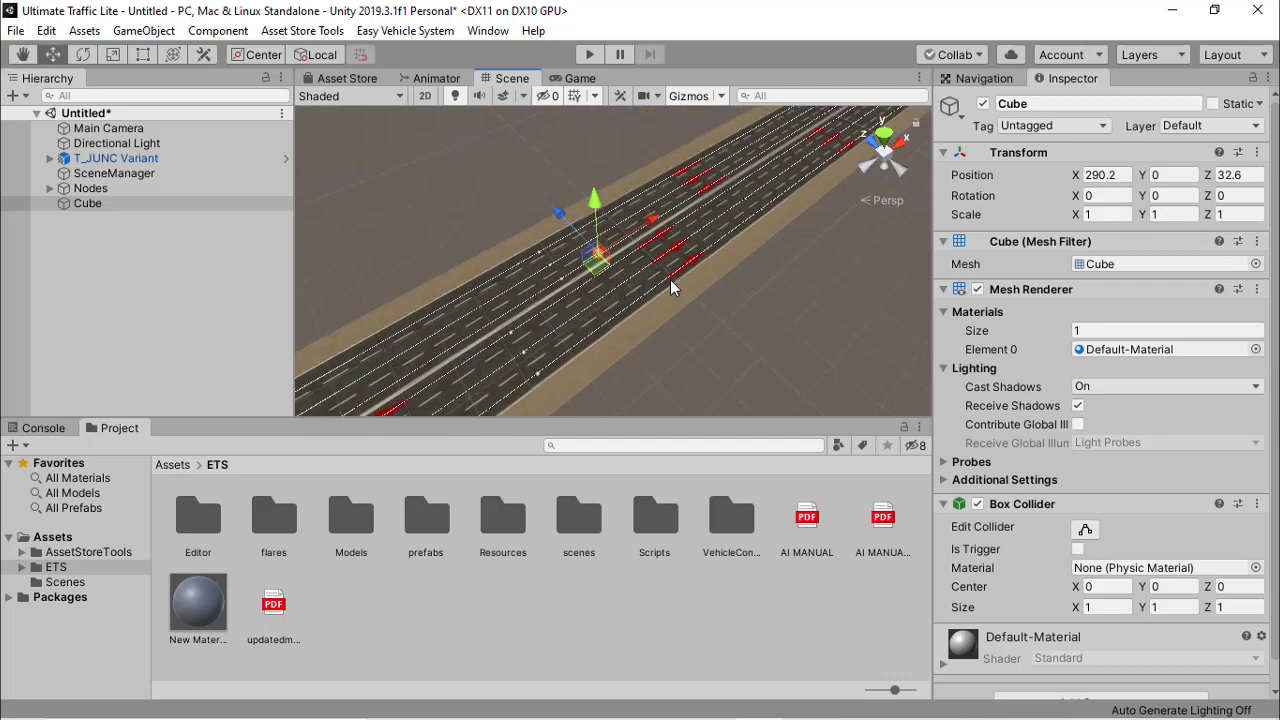
pyautogui.scroll(3, 669, 280)
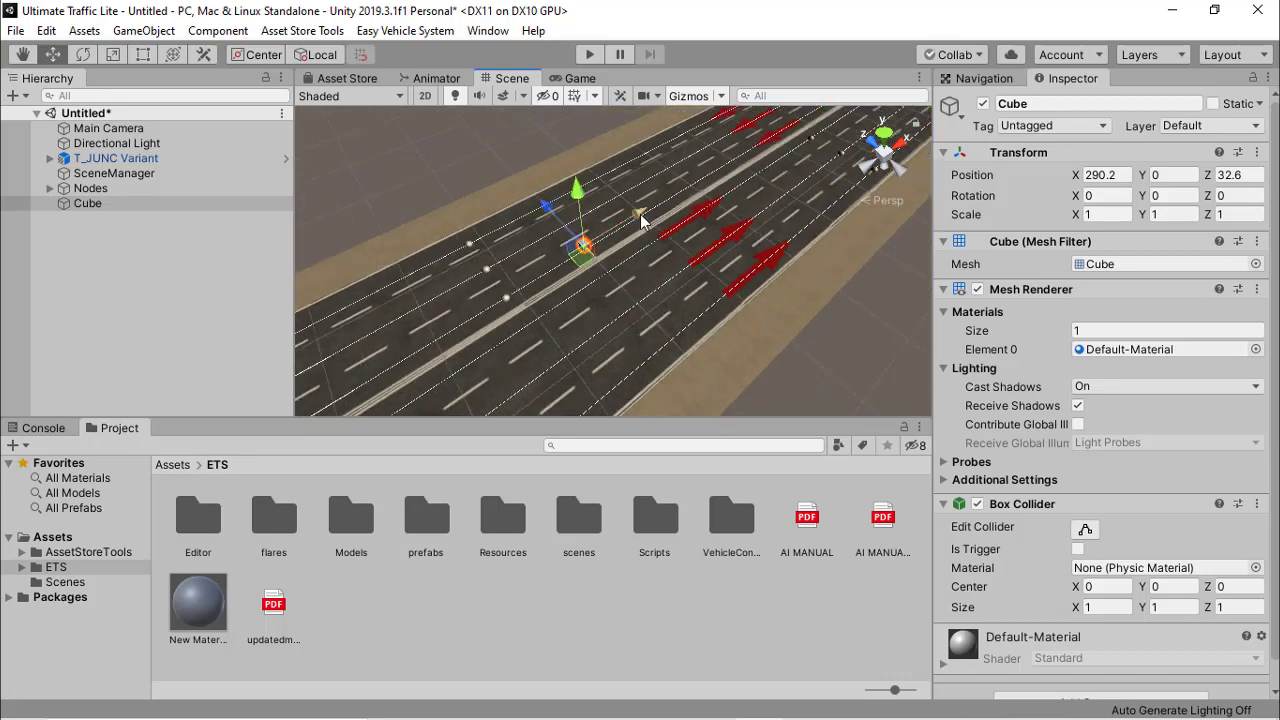
pyautogui.moveTo(640, 214); pyautogui.dragTo(803, 128)
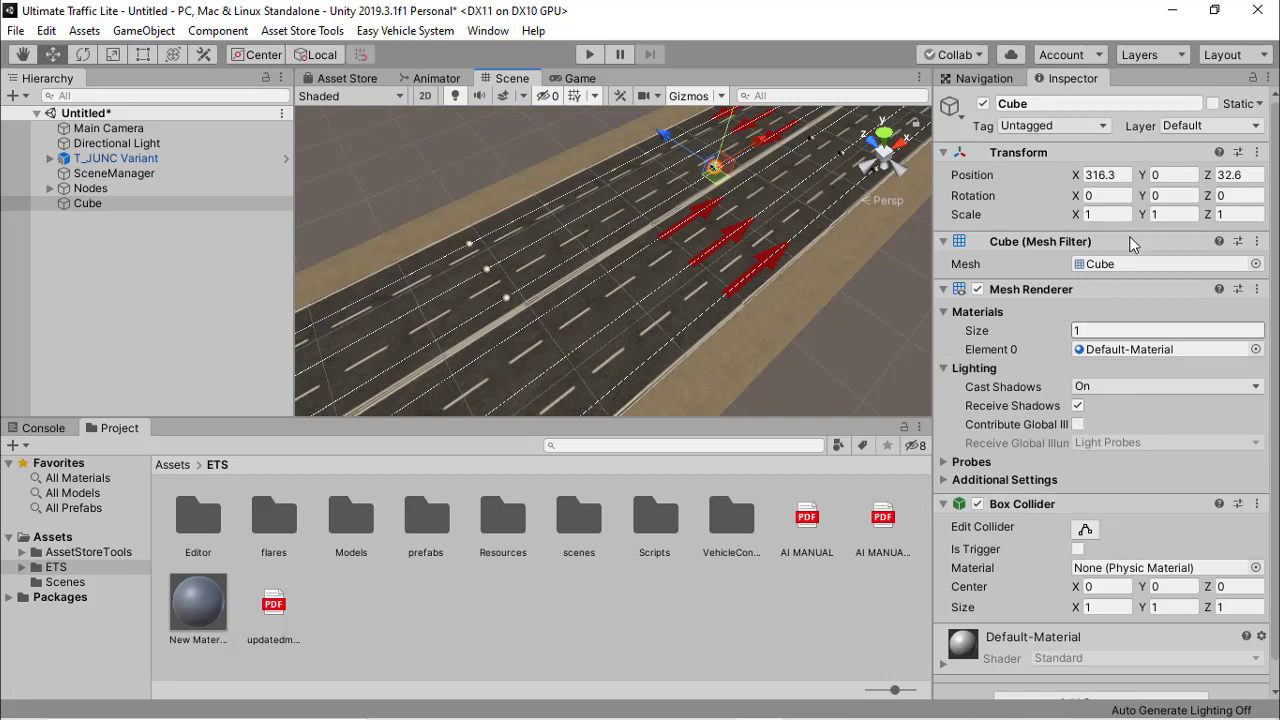
# - Set the cube's scale to 7 on X and 2.5 on Z
pyautogui.click(1114, 218)
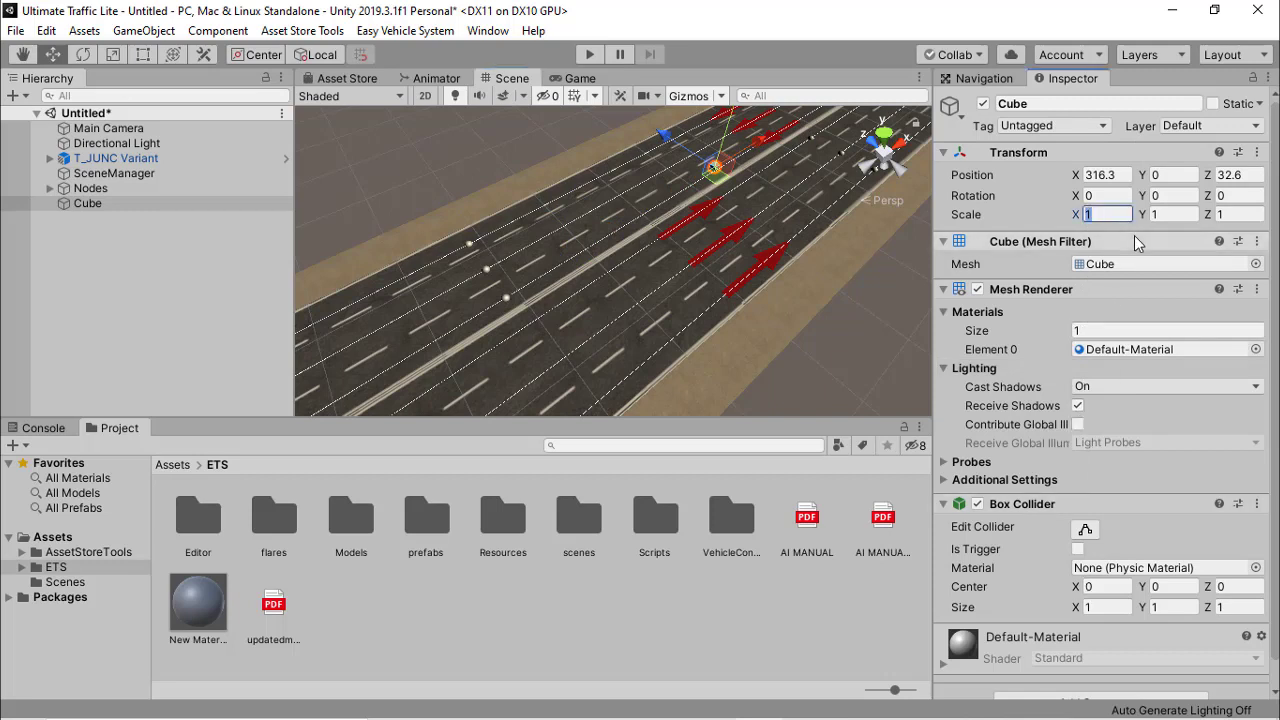
pyautogui.write('2')
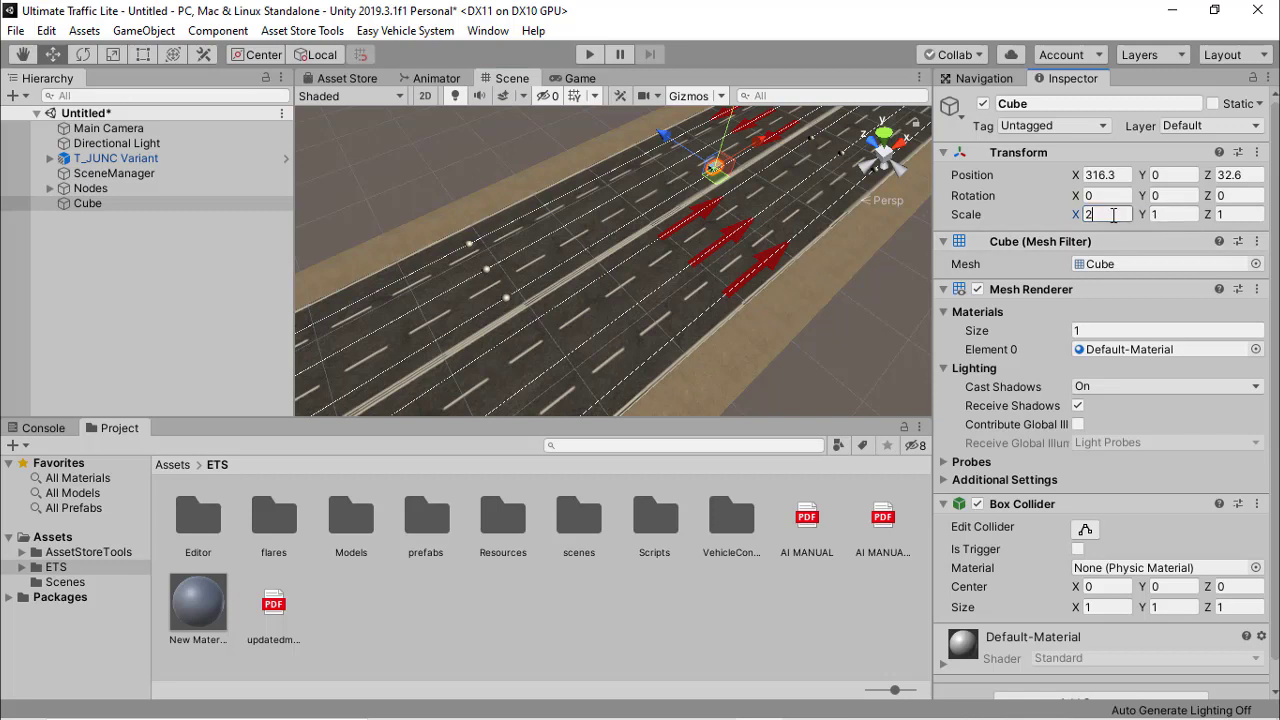
pyautogui.press('BackSpace')
pyautogui.write('5')
pyautogui.press('BackSpace')
pyautogui.write('7')
pyautogui.click(1224, 215)
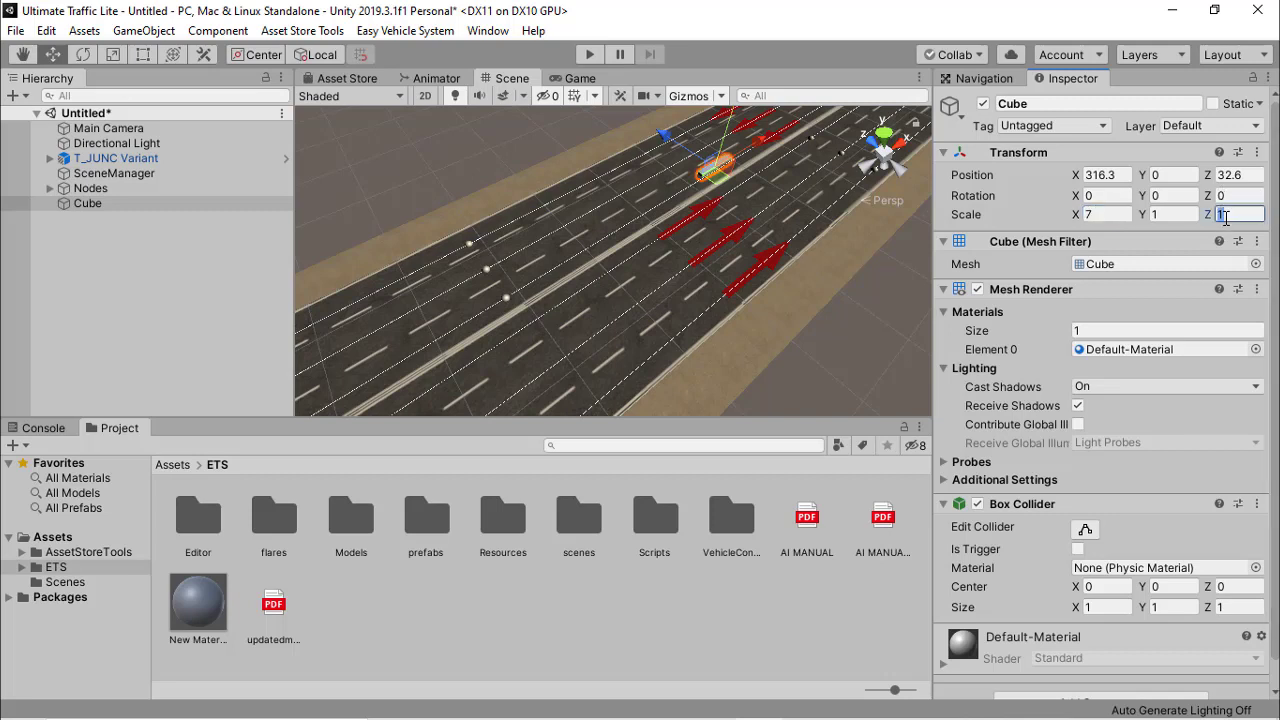
pyautogui.write('2')
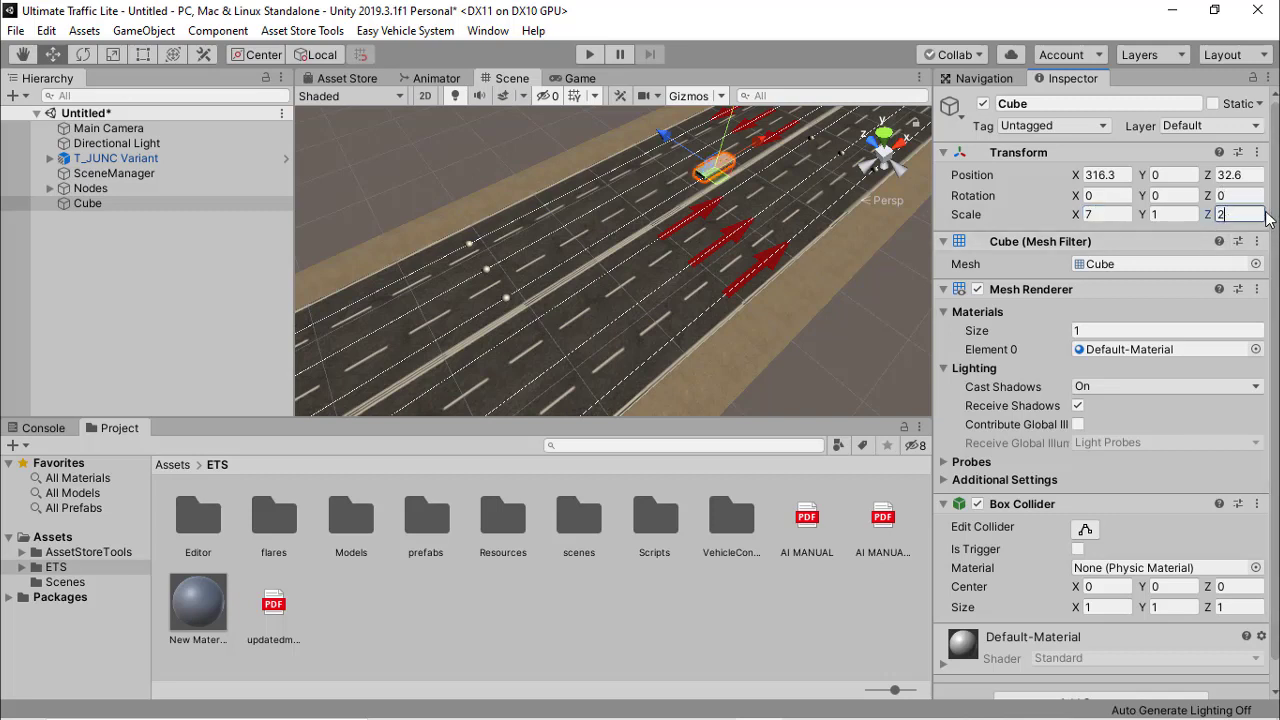
pyautogui.write('.5')
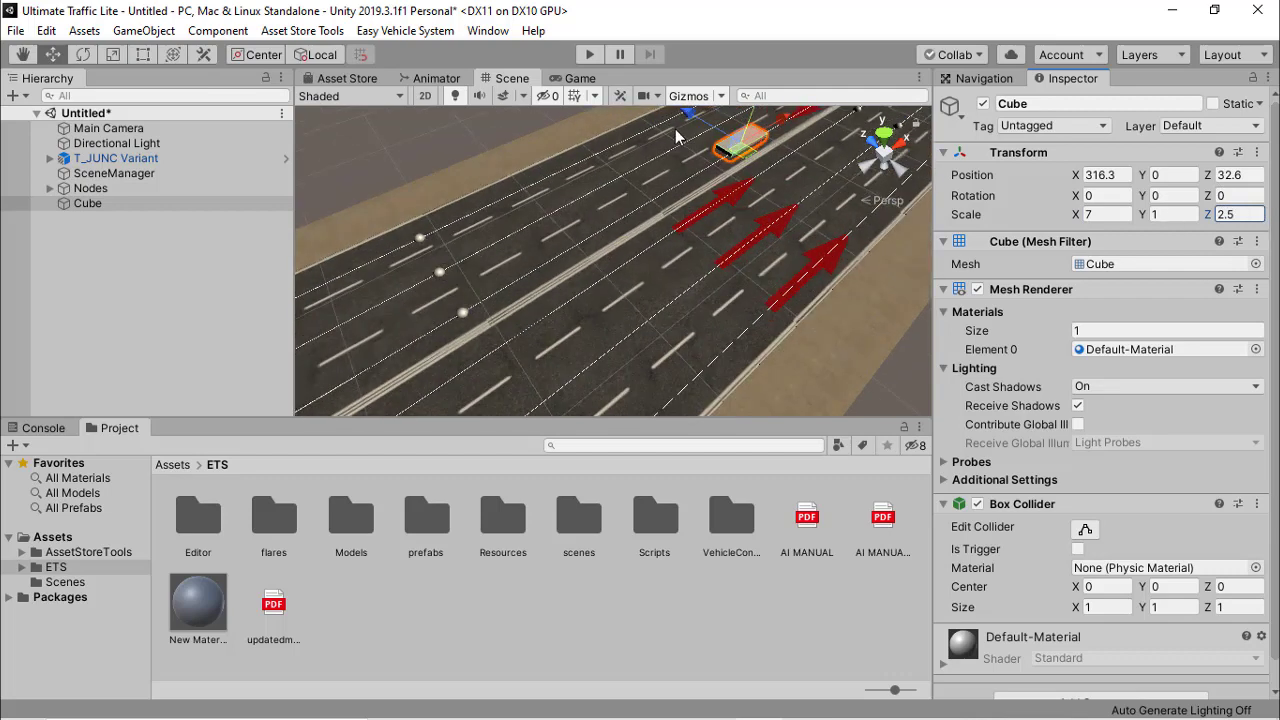
# - Shift the cube sideways to about Z 31.9 and set its Y scale to 3
pyautogui.moveTo(665, 129); pyautogui.dragTo(667, 140)
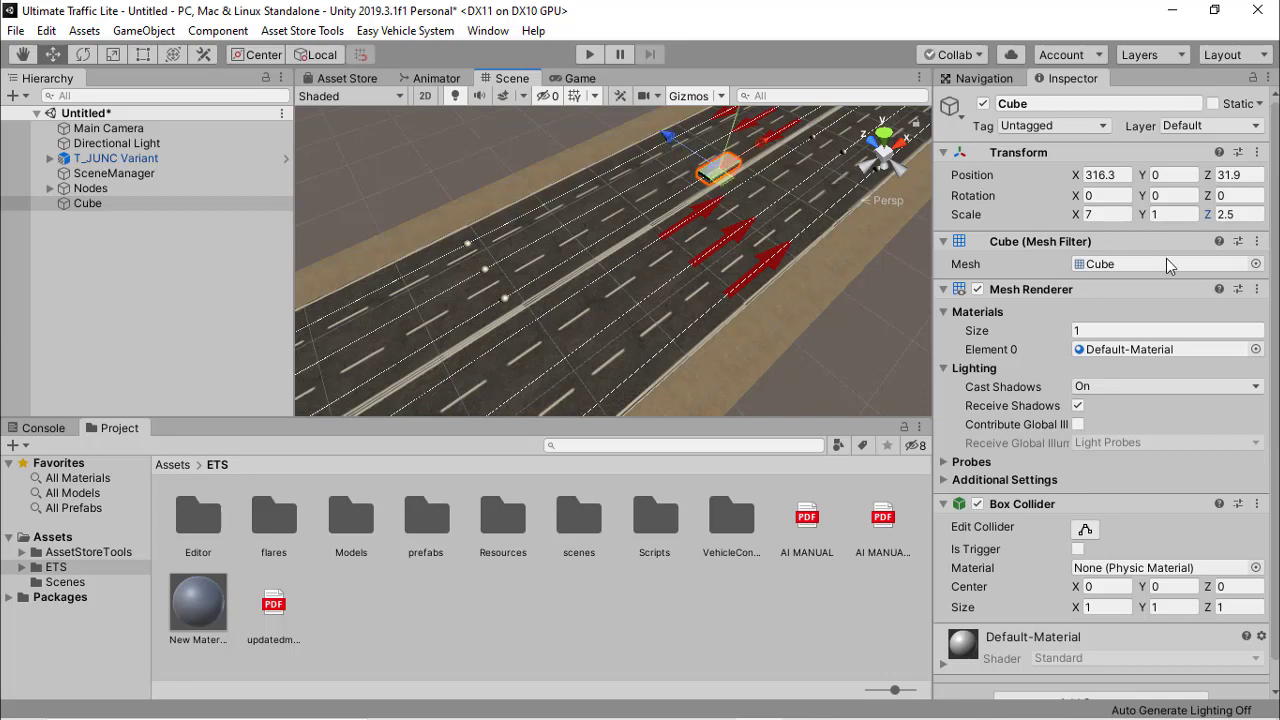
pyautogui.click(1165, 218)
pyautogui.write('5')
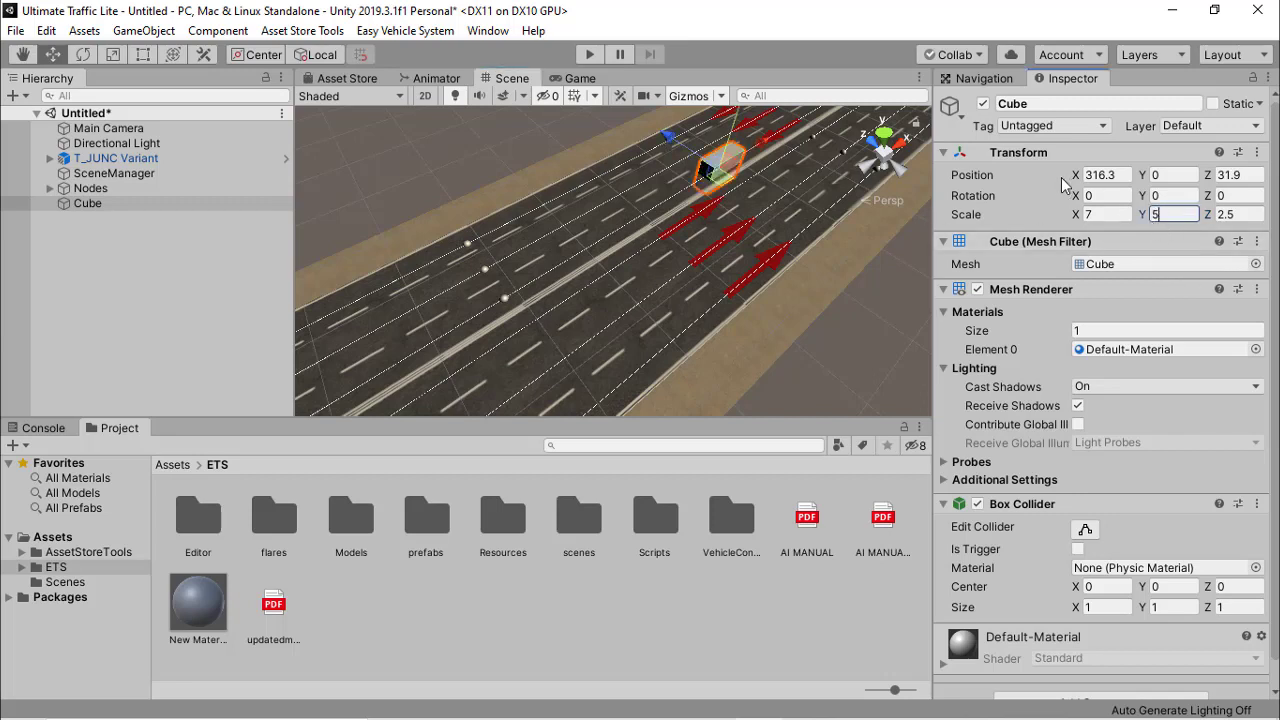
pyautogui.press('BackSpace')
pyautogui.write('3')
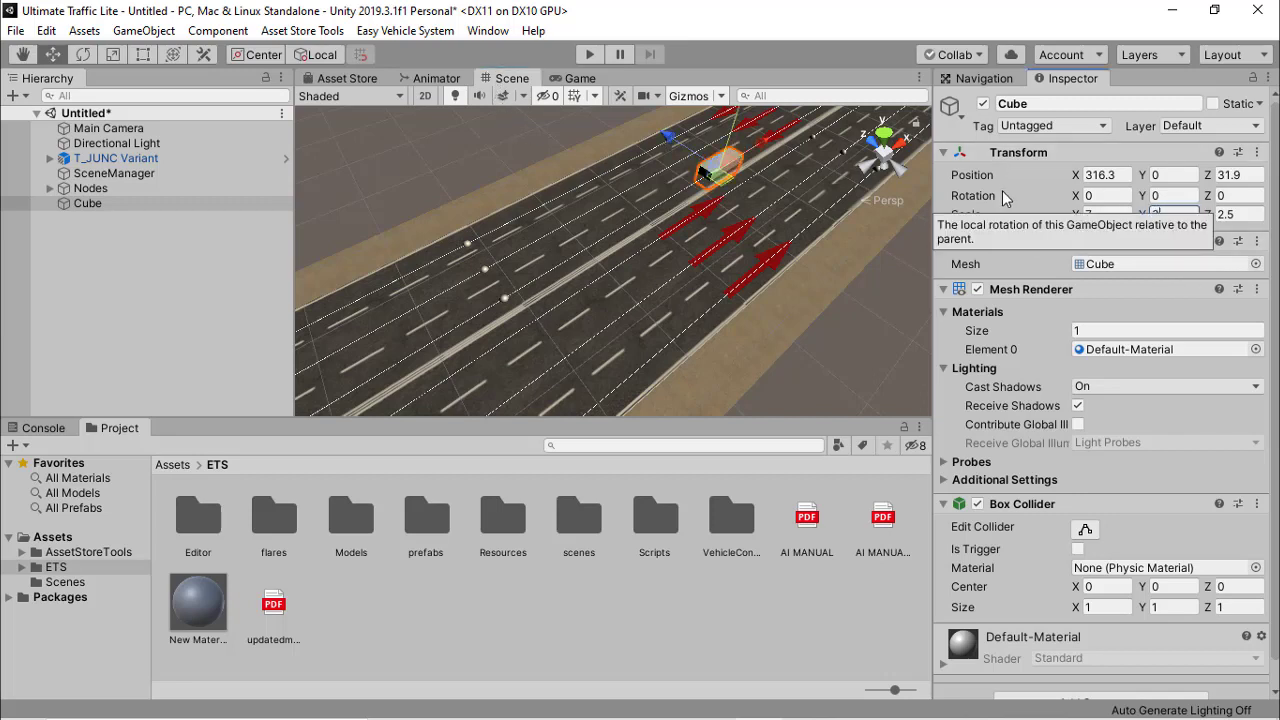
# - Disable the cube's Mesh Renderer and make its Box Collider a trigger
pyautogui.click(977, 289)
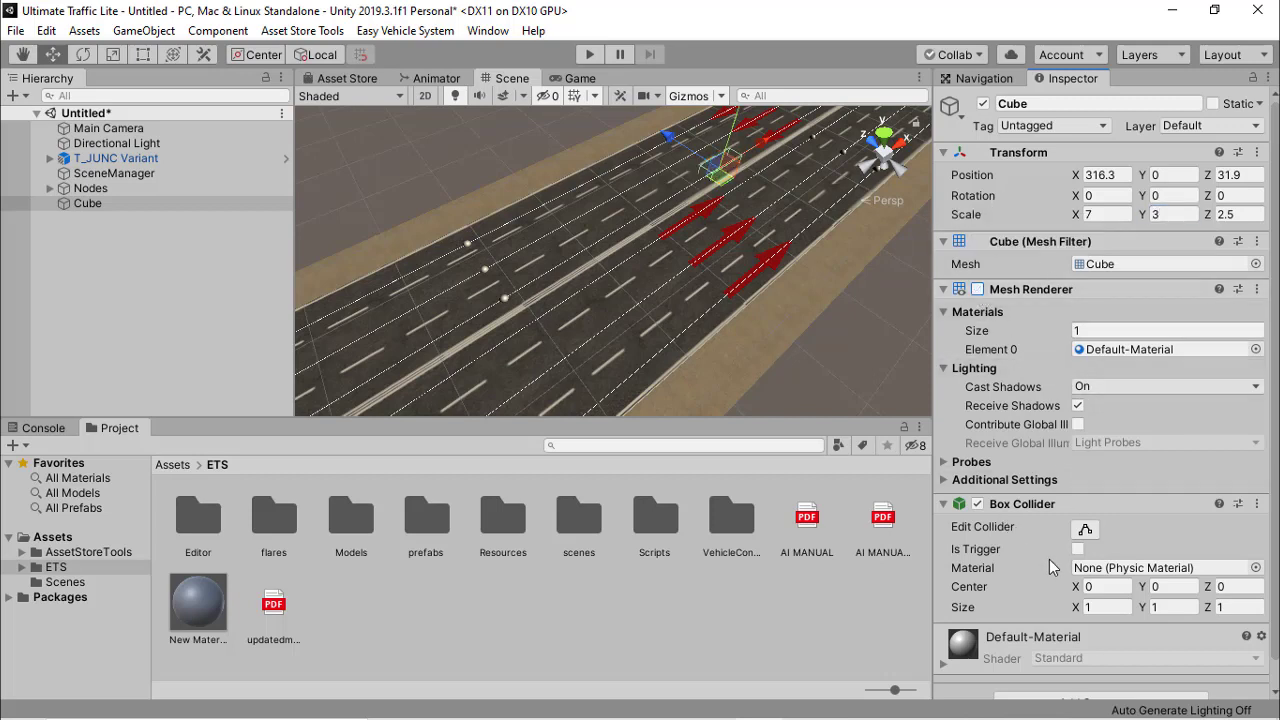
pyautogui.click(1077, 548)
# - Raise the invisible cube slightly above the road surface to about Y 0.87
pyautogui.scroll(3, 664, 224)
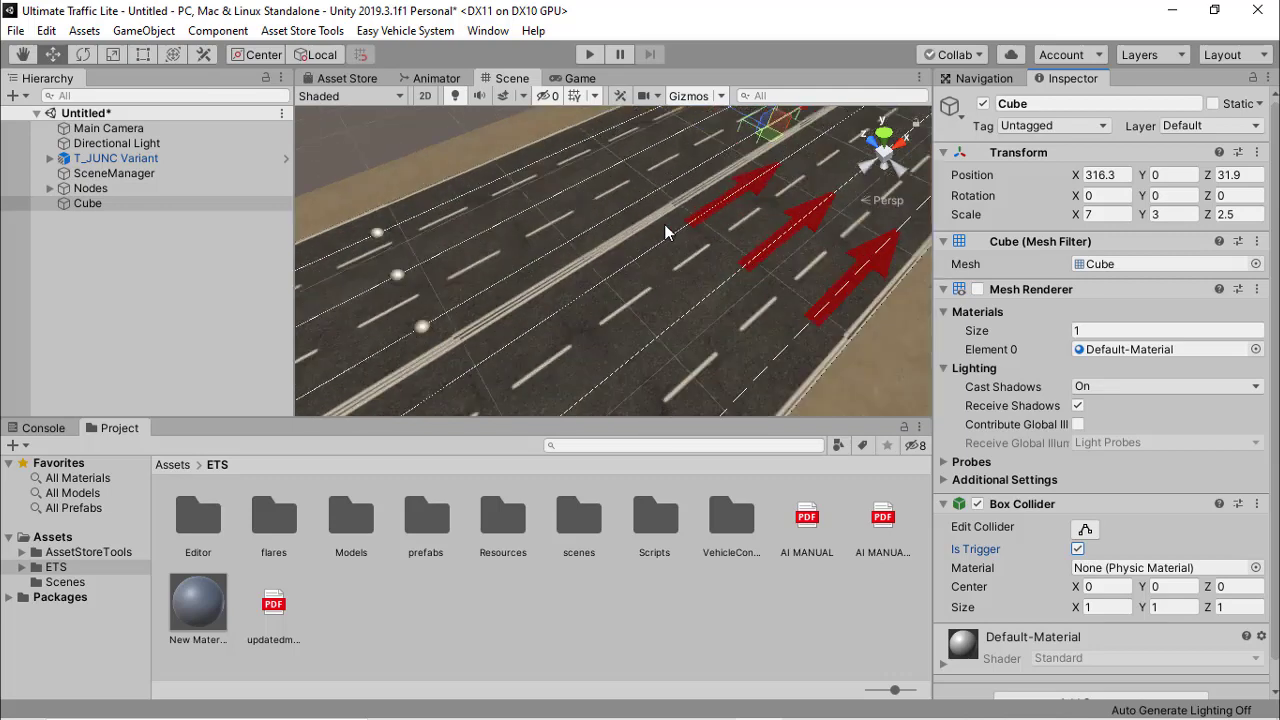
pyautogui.scroll(2, 666, 221)
pyautogui.moveTo(669, 215); pyautogui.dragTo(643, 244, button='middle')
pyautogui.scroll(-1, 682, 196)
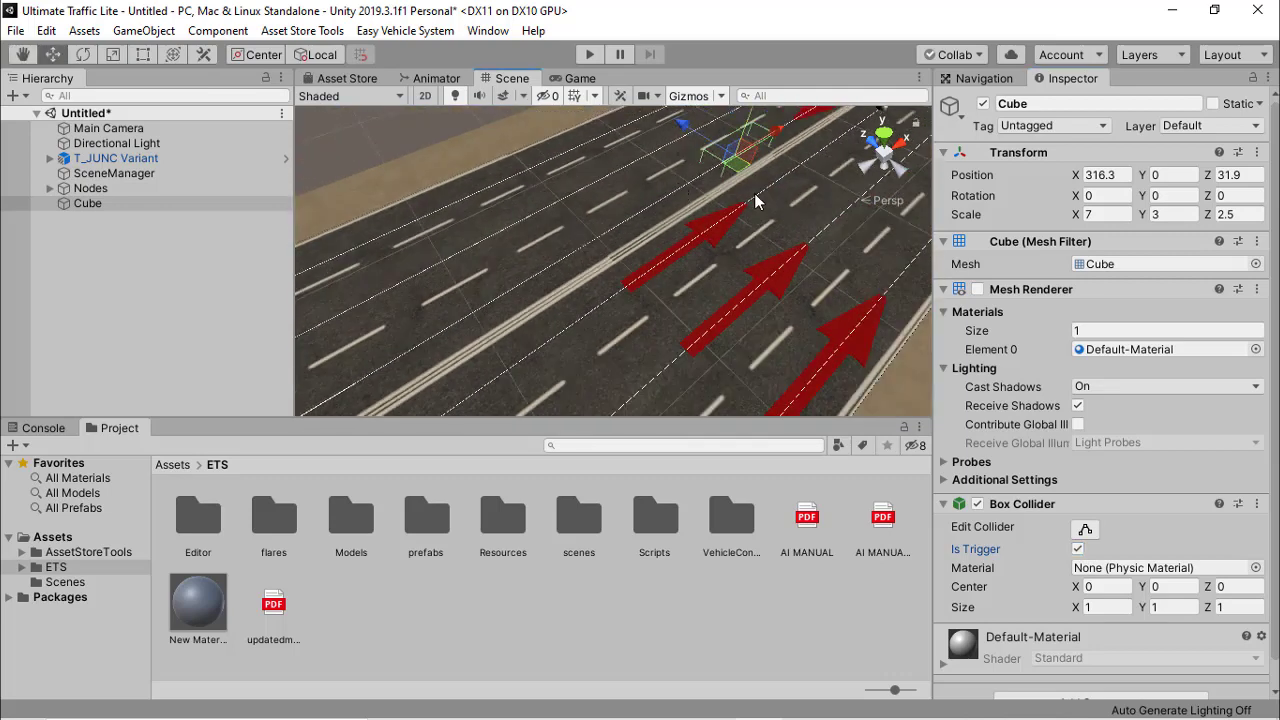
pyautogui.scroll(-3, 753, 195)
pyautogui.moveTo(747, 197); pyautogui.dragTo(733, 208, button='middle')
pyautogui.scroll(1, 739, 205)
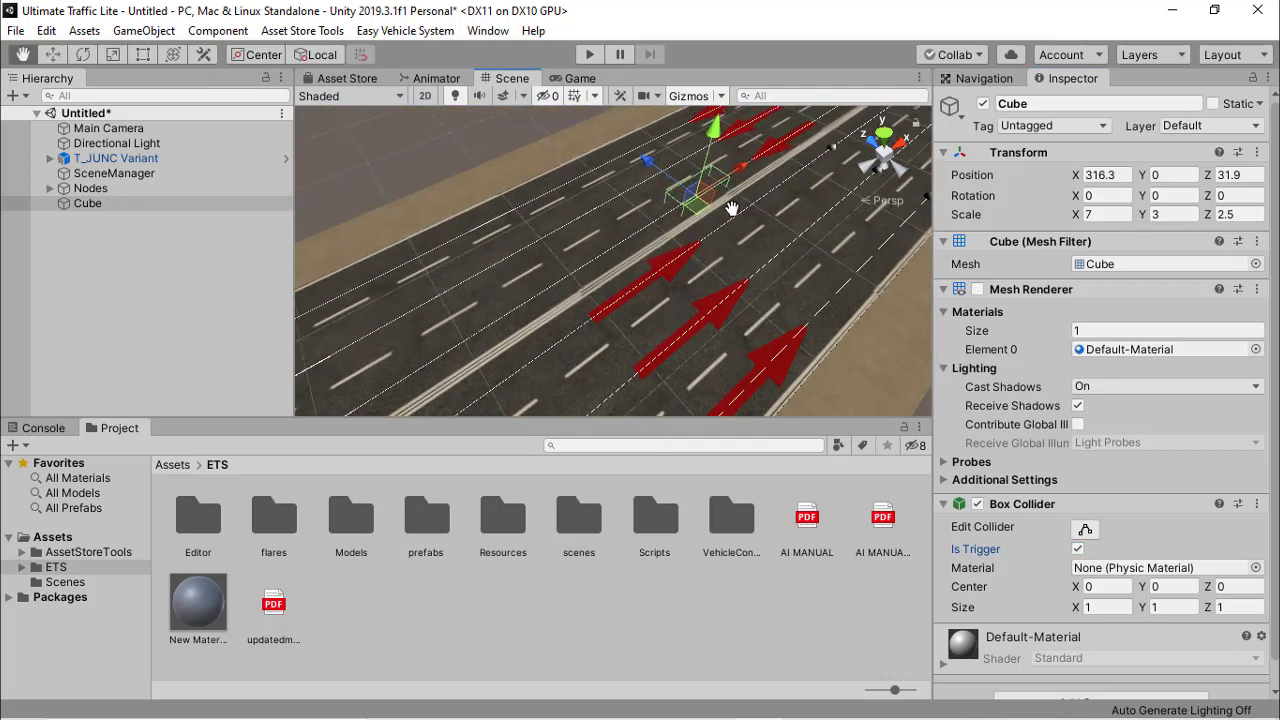
pyautogui.scroll(2, 733, 212)
pyautogui.moveTo(689, 228); pyautogui.dragTo(717, 146, button='right')
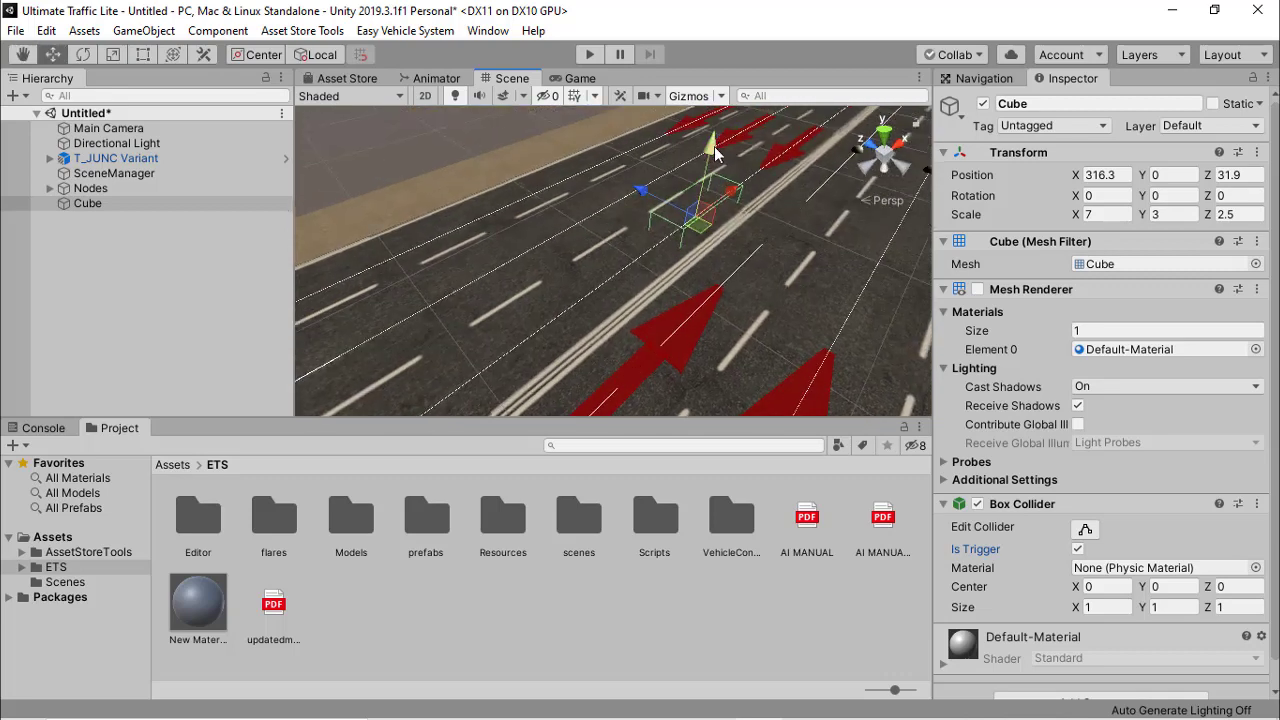
pyautogui.moveTo(711, 146); pyautogui.dragTo(712, 140)
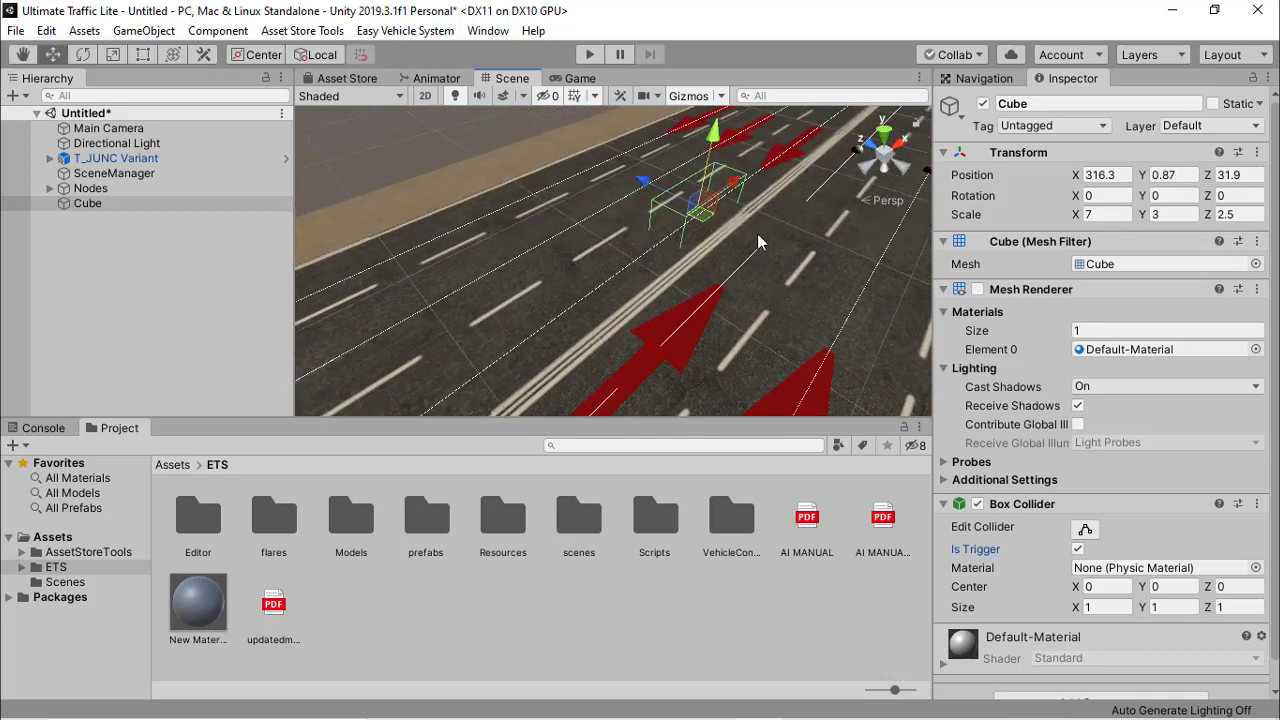
# - Rename the cube as Spawnpoint0
pyautogui.click(128, 206)
pyautogui.click(1054, 102)
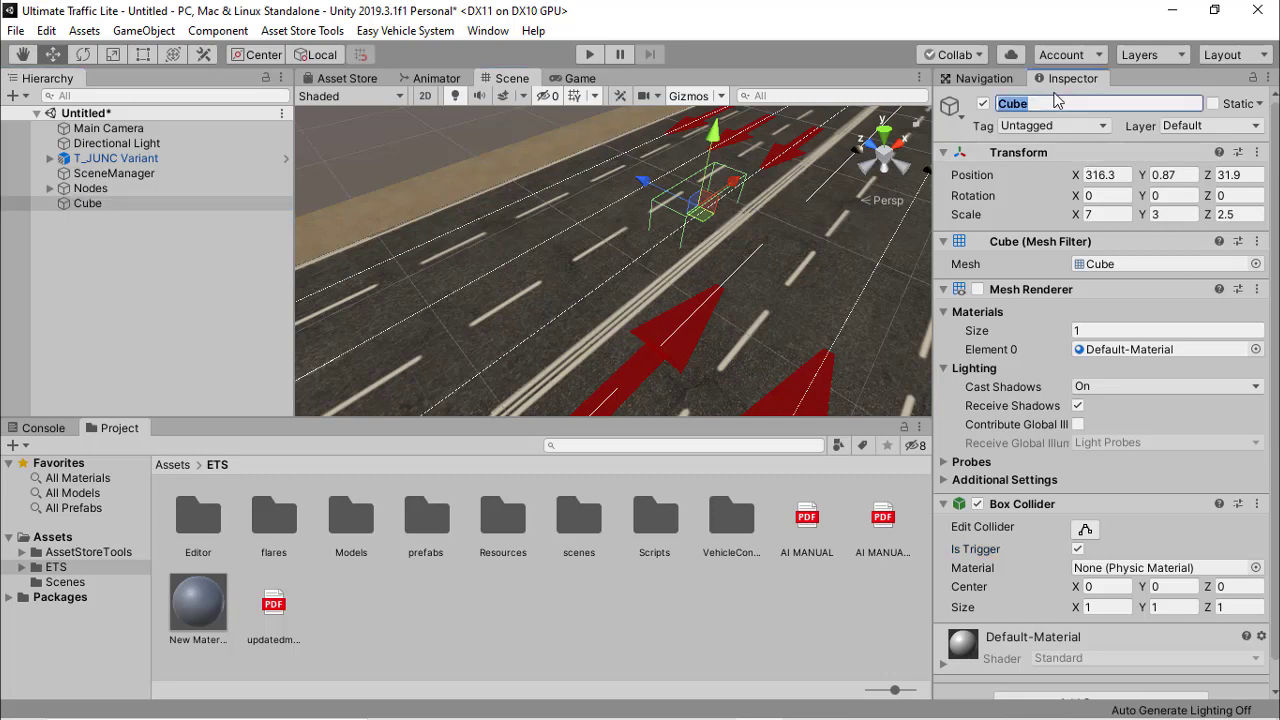
pyautogui.write('Spawnpoint0')
pyautogui.press('Return')
pyautogui.scroll(-1, 1119, 656)
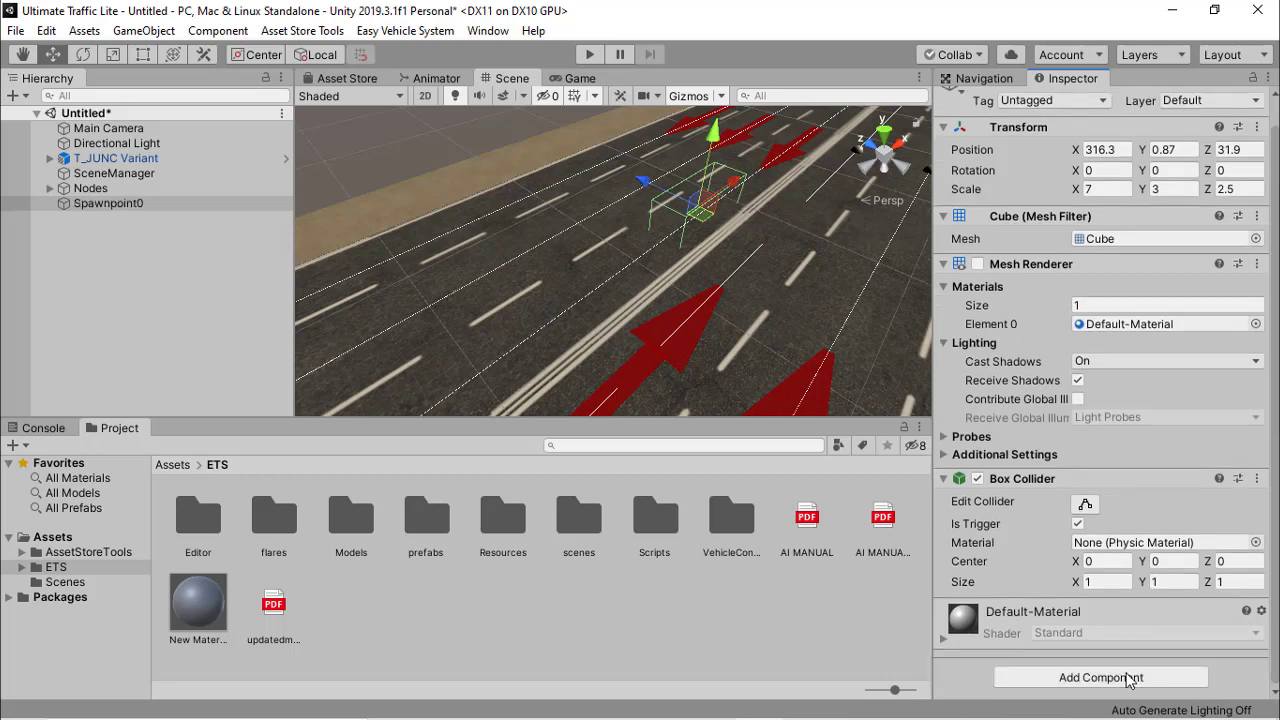
# - Add the ES Gate Way Spawn Setup script component to Spawnpoint0
pyautogui.click(1128, 678)
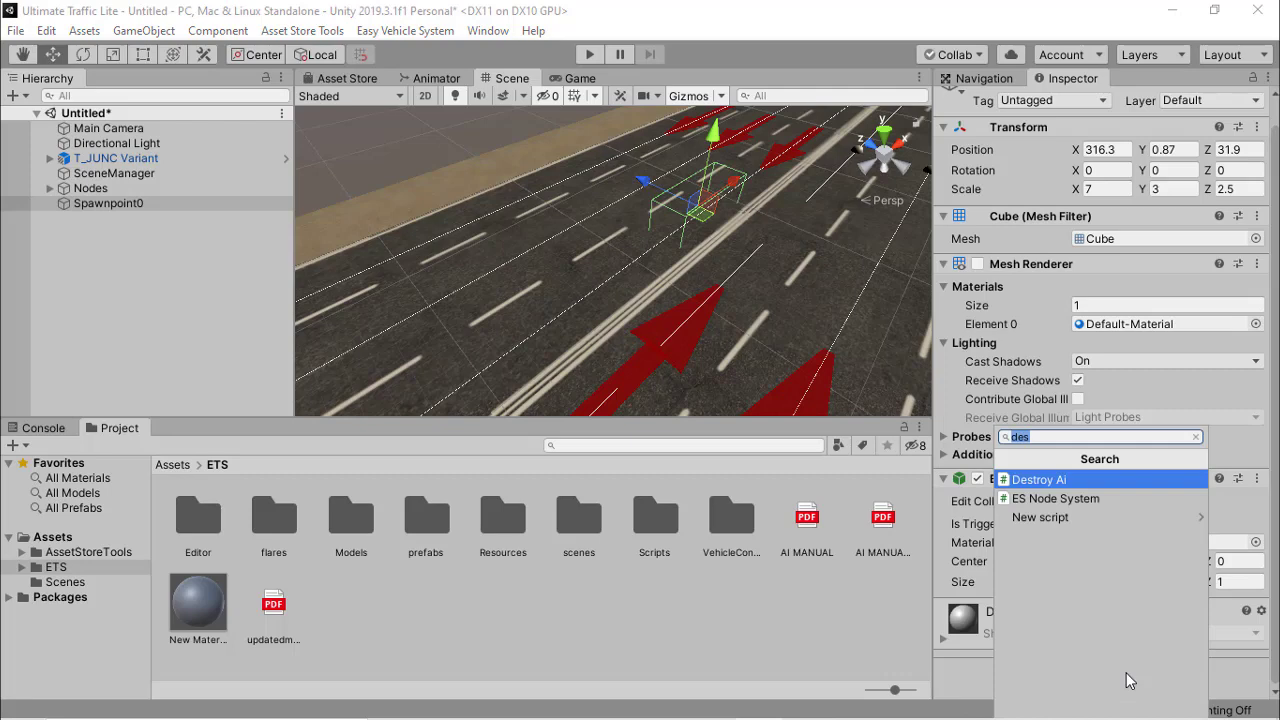
pyautogui.write('ga')
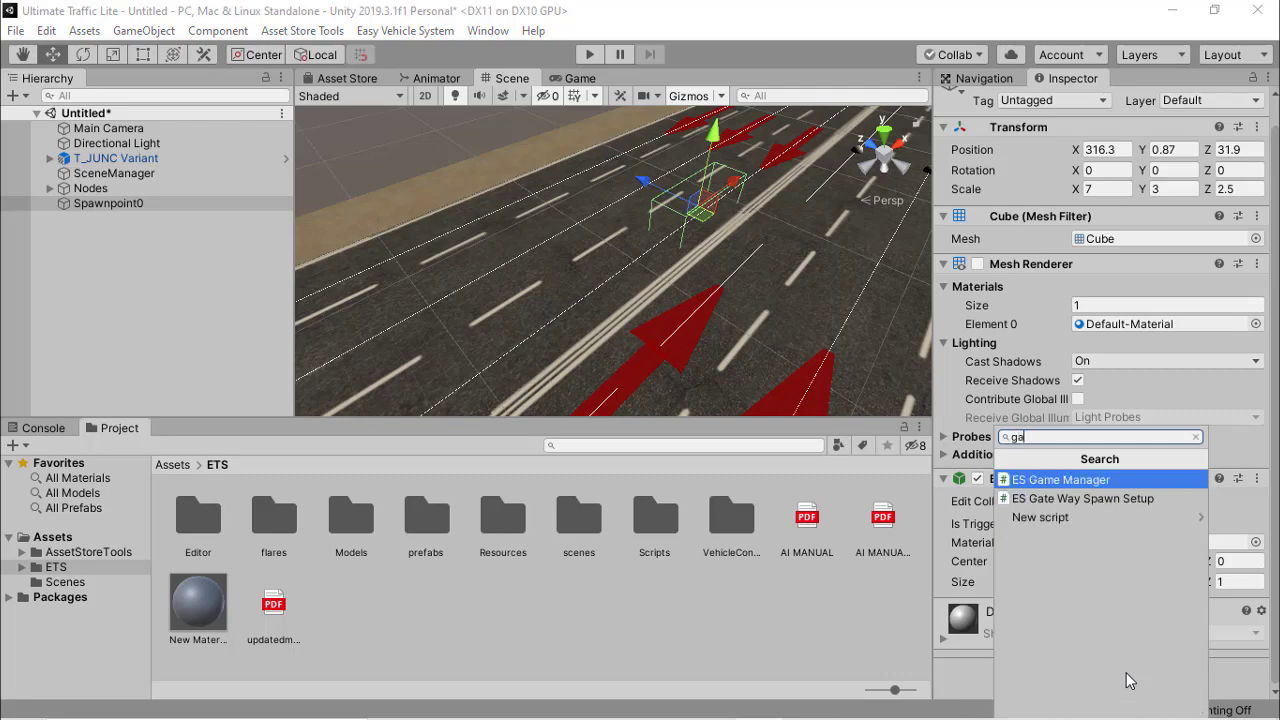
pyautogui.press('Down')
pyautogui.press('Return')
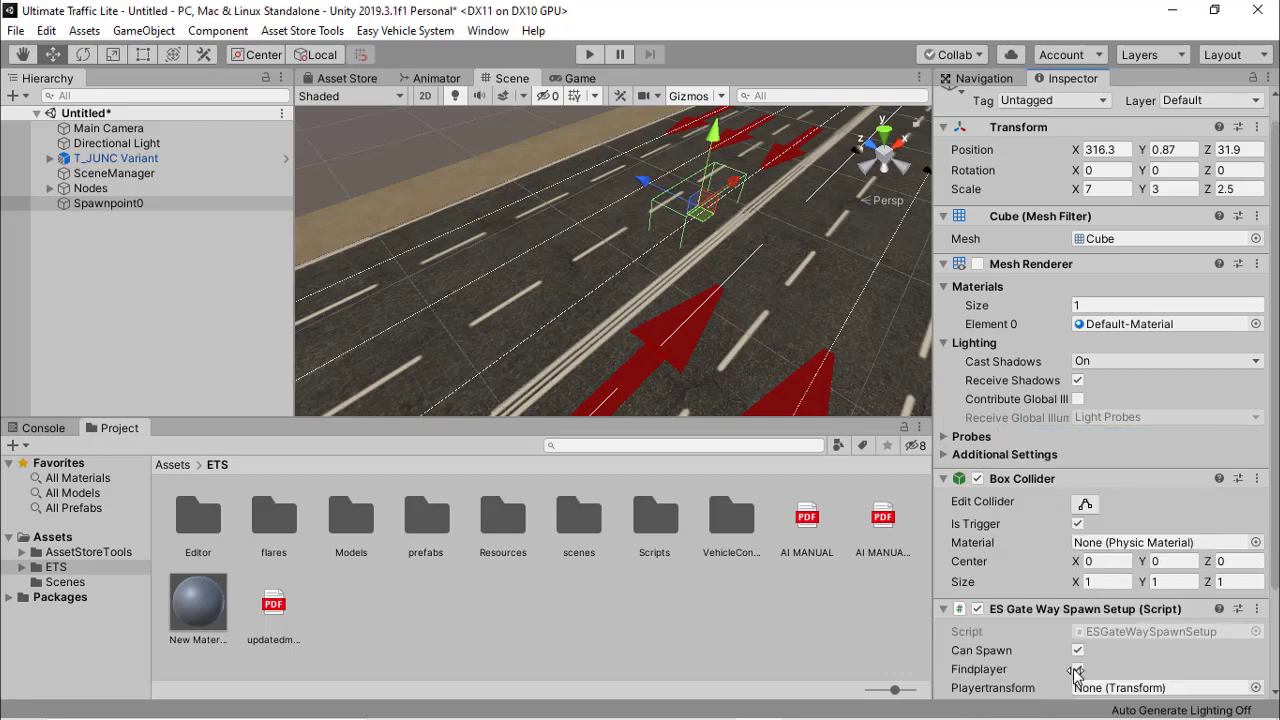
pyautogui.scroll(-3, 1054, 584)
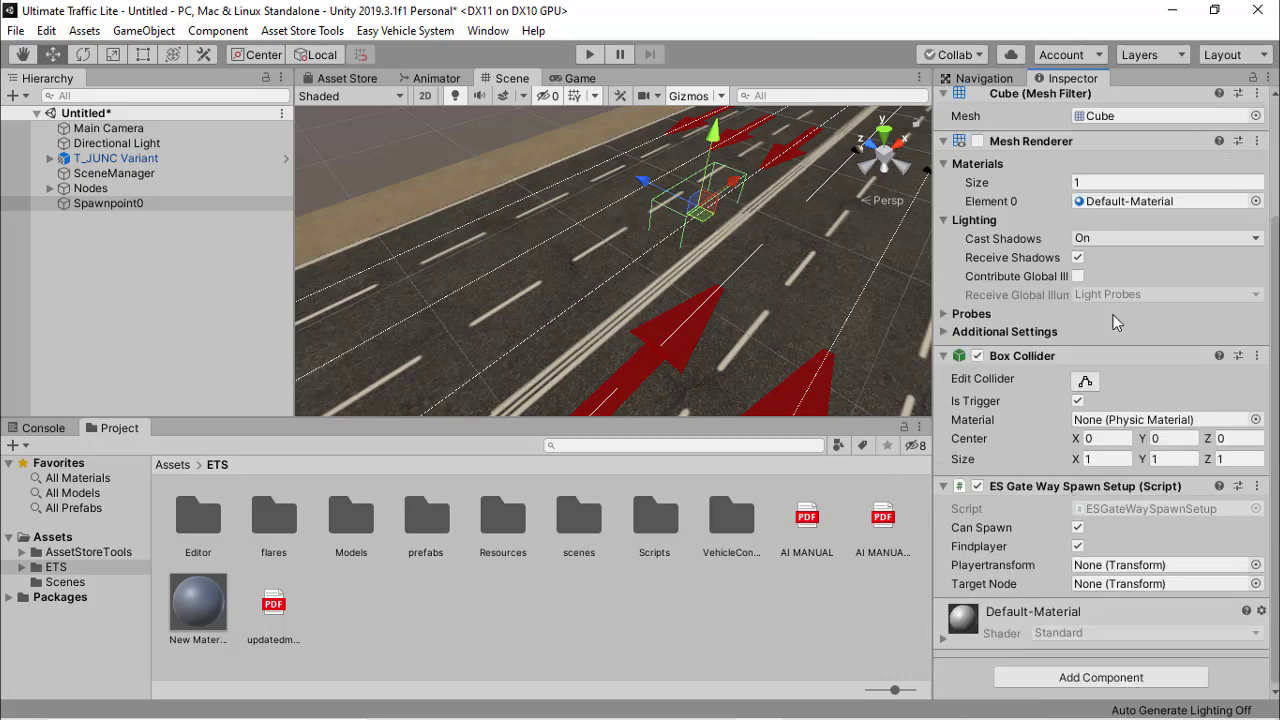
# - Make the path node ahead in Spawnpoint0's lane, nearest the road's centre line, the target of Spawnpoint0
pyautogui.press('alt')
pyautogui.keyDown('alt'); pyautogui.moveTo(538, 232); pyautogui.dragTo(504, 241); pyautogui.keyUp('alt')
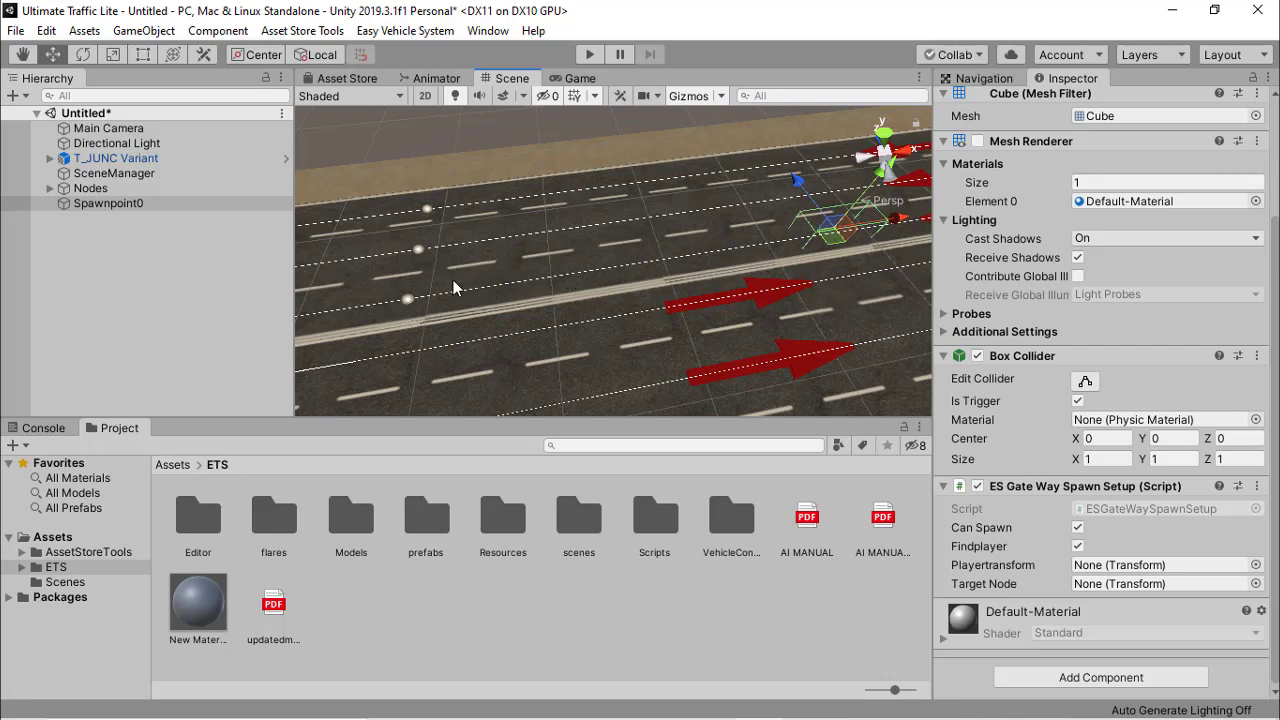
pyautogui.keyDown('shift'); pyautogui.click(407, 300); pyautogui.keyUp('shift')
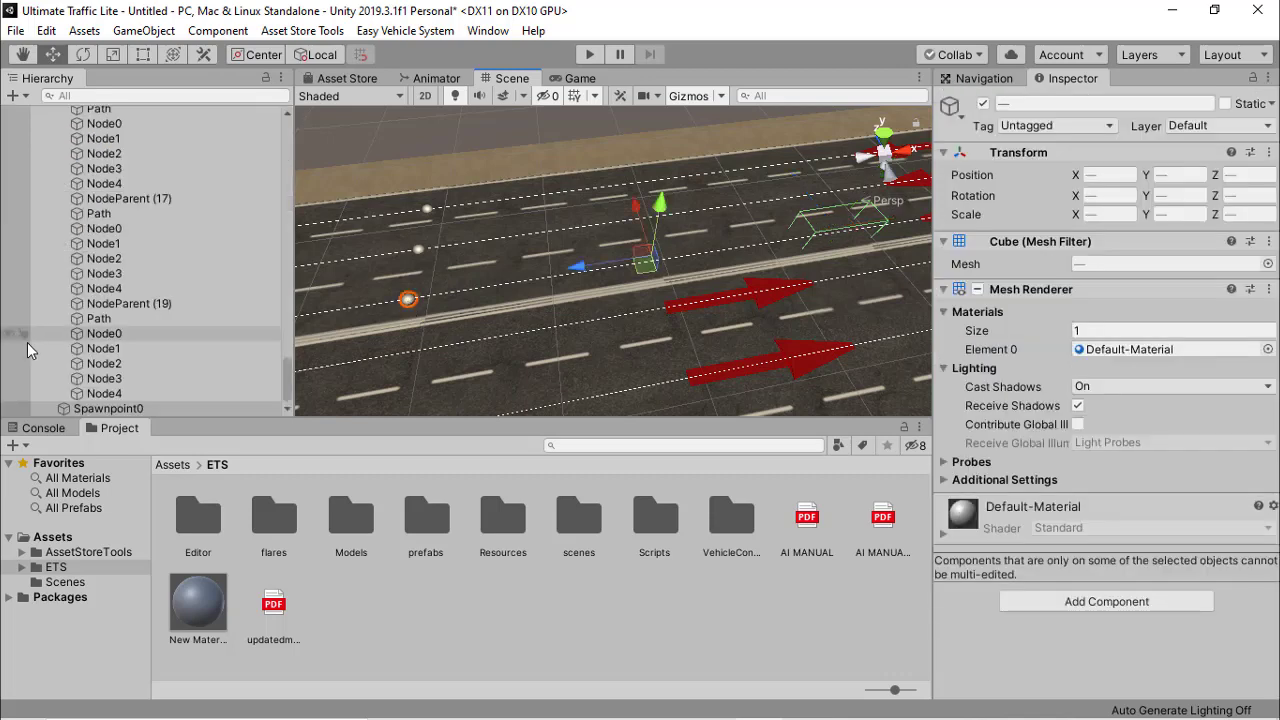
pyautogui.scroll(1, 54, 344)
pyautogui.scroll(-1, 57, 345)
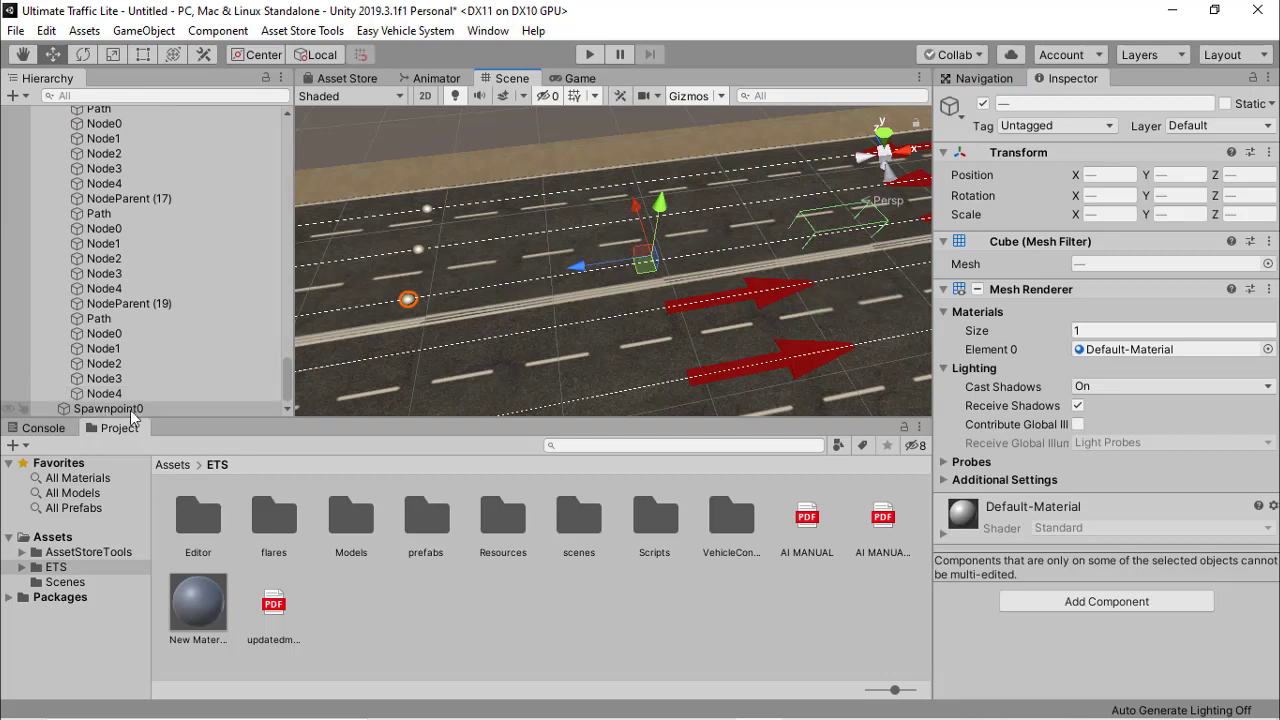
pyautogui.rightClick(561, 293)
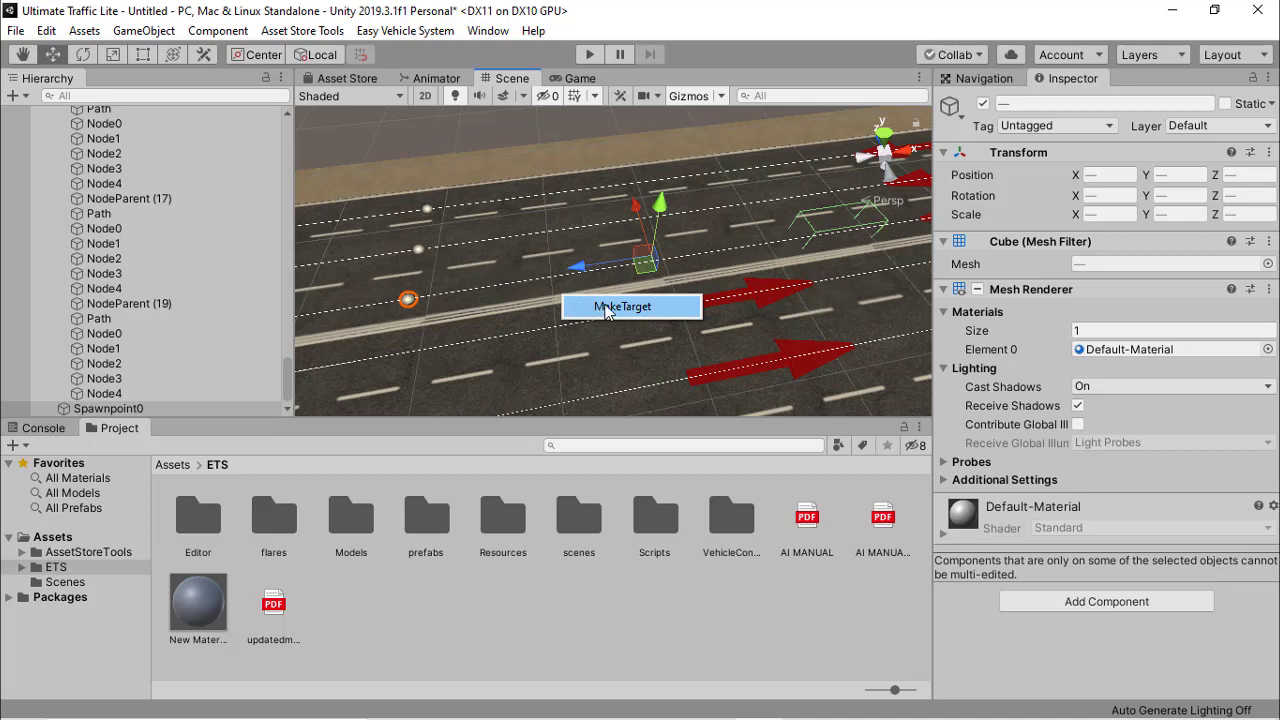
pyautogui.click(595, 308)
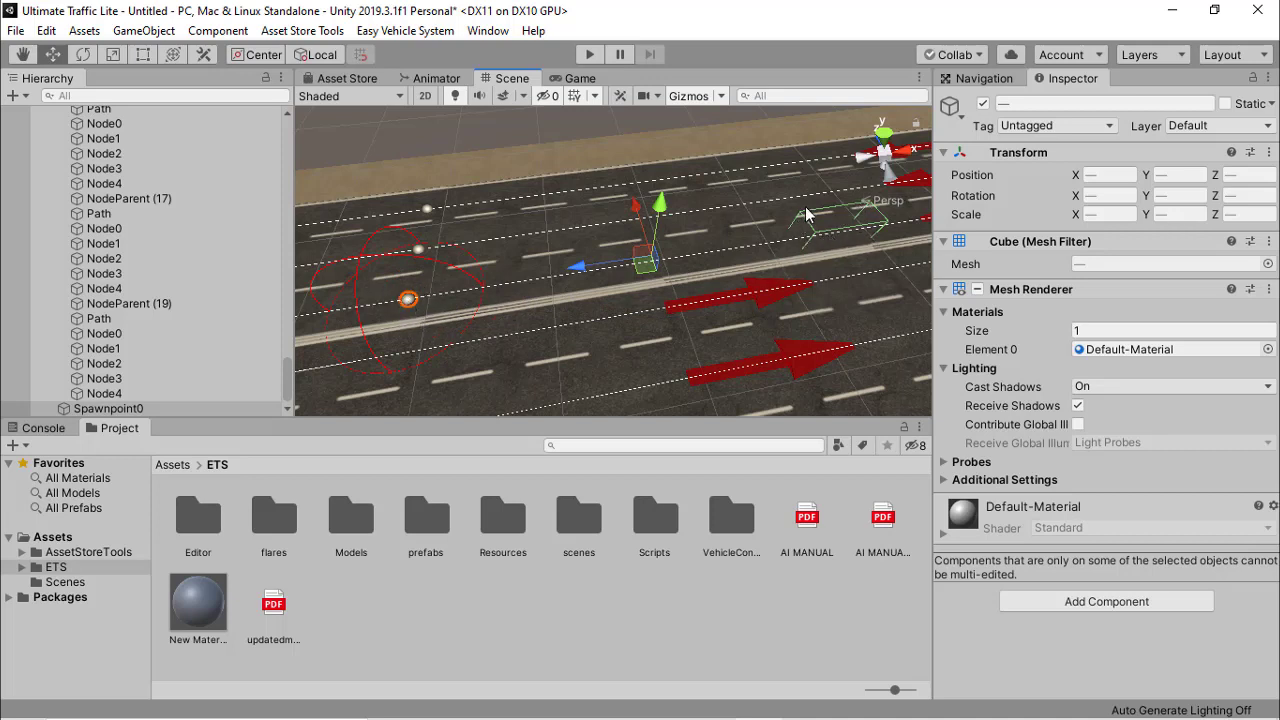
# - Duplicate Spawnpoint0 as Spawnpoint1 and move the copy onto the adjacent middle lane at about Z 36.58
pyautogui.scroll(6, 108, 257)
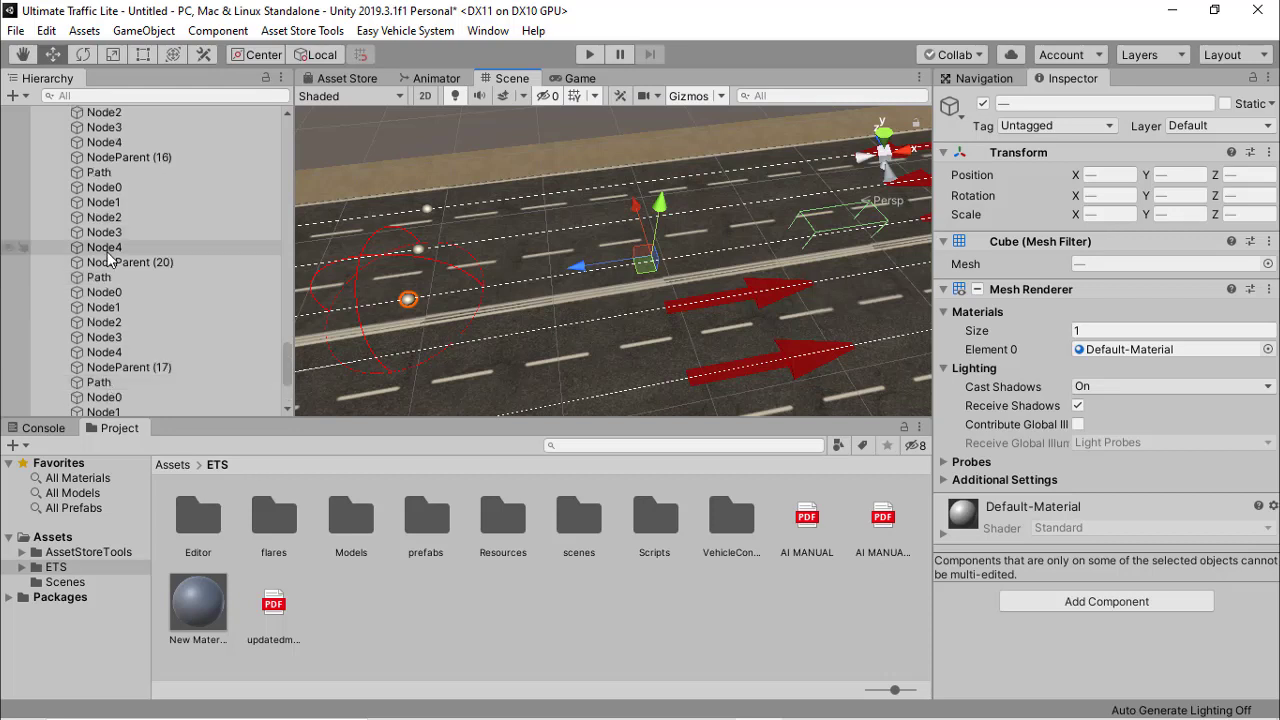
pyautogui.scroll(-6, 108, 257)
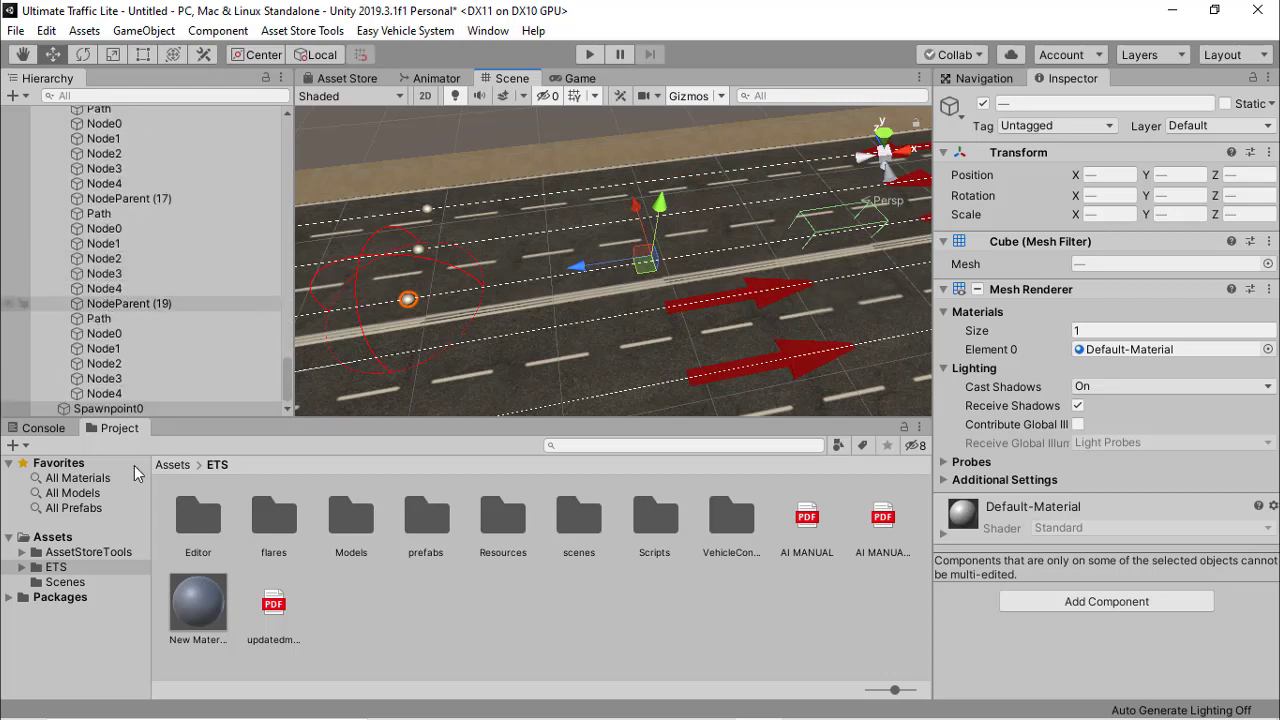
pyautogui.click(131, 406)
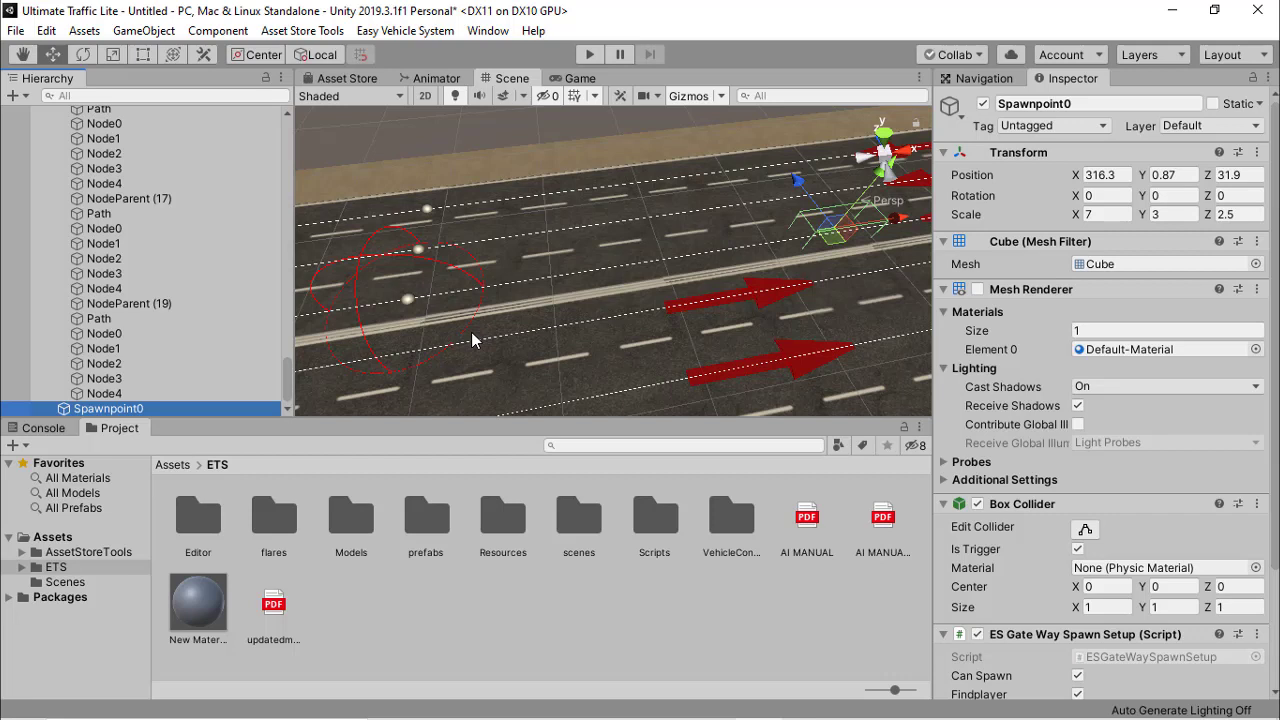
pyautogui.hotkey('ctrl', 'd')
pyautogui.click(1150, 104)
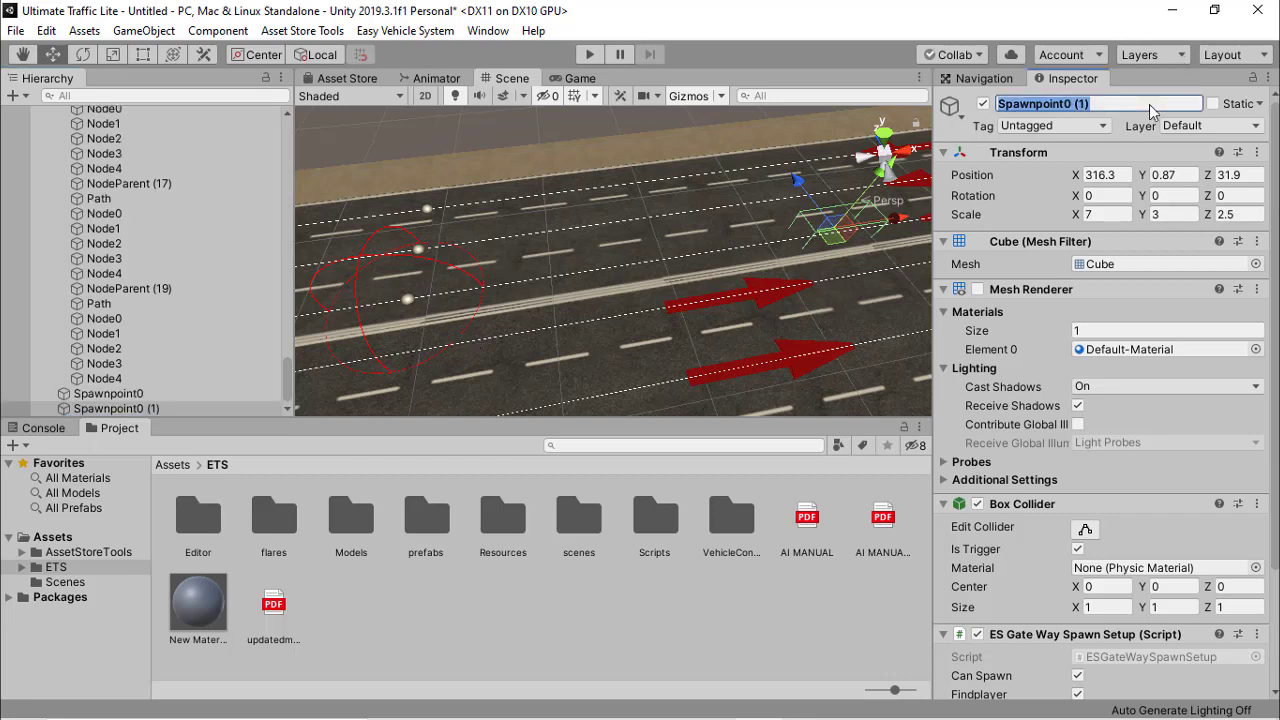
pyautogui.click(1150, 105)
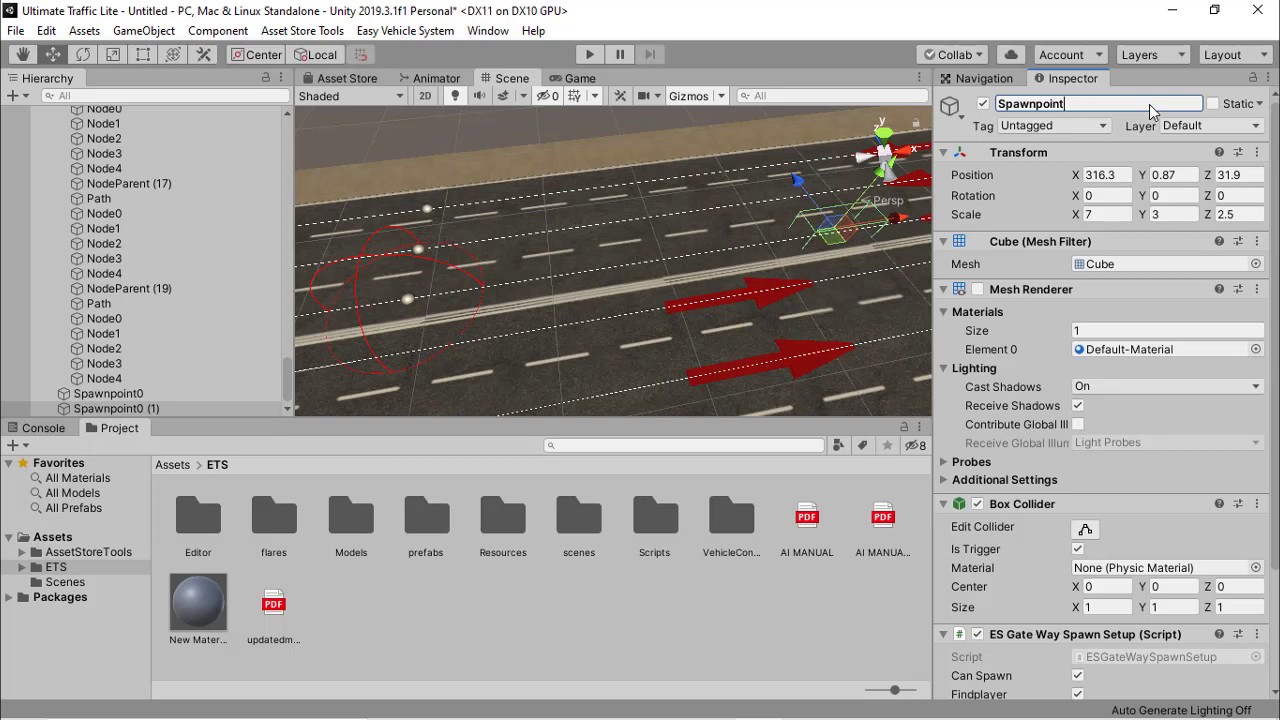
pyautogui.write('1')
pyautogui.press('Return')
pyautogui.moveTo(794, 180); pyautogui.dragTo(772, 150)
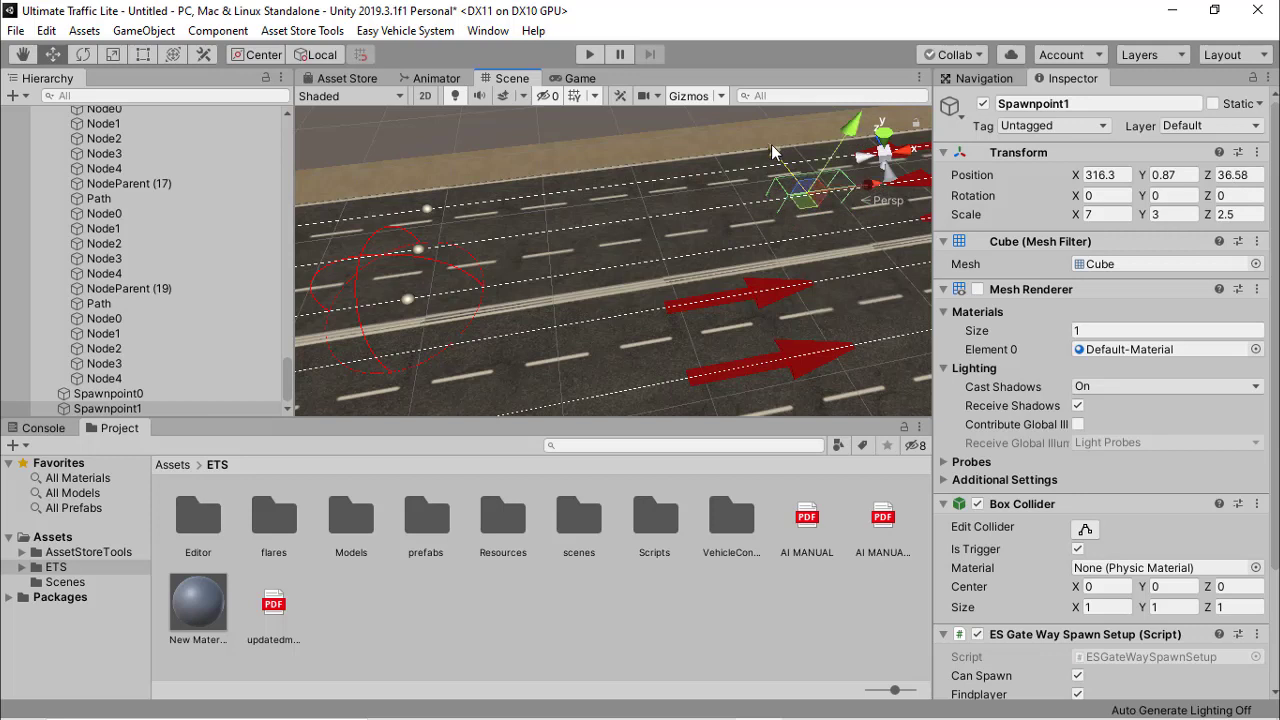
# - Make the path node ahead in the middle lane the target of Spawnpoint1
pyautogui.click(142, 405)
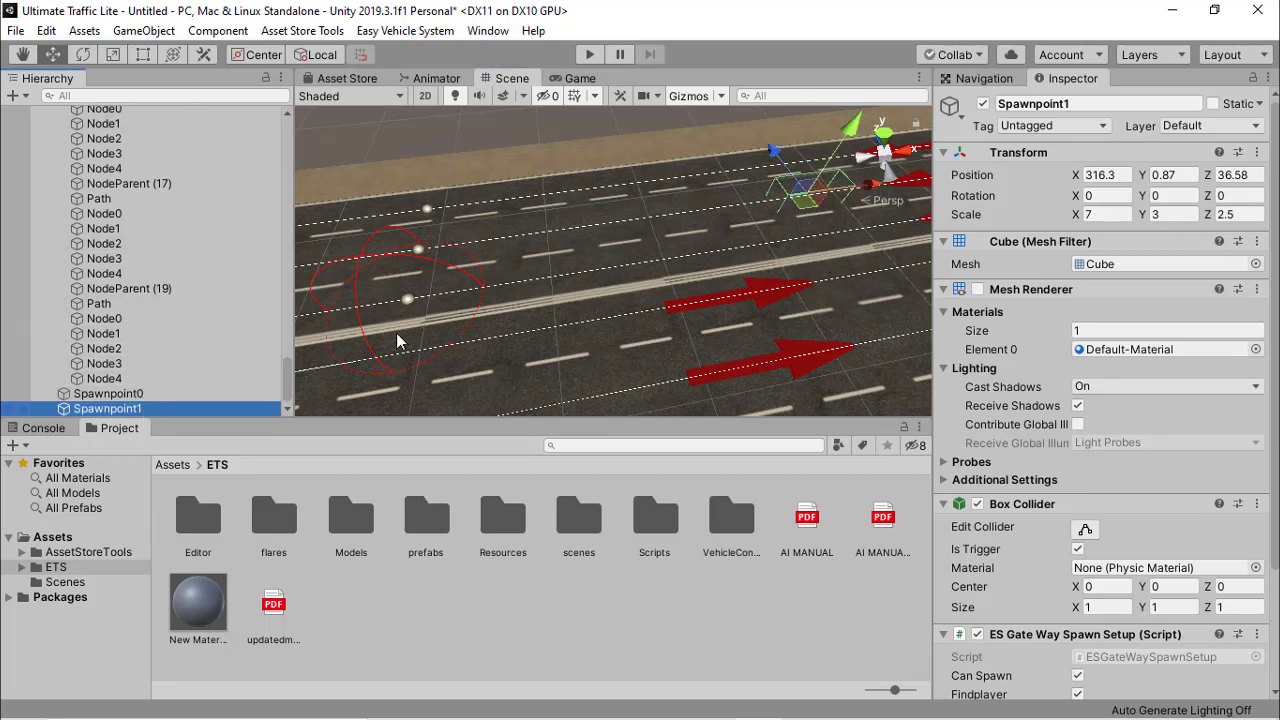
pyautogui.keyDown('shift'); pyautogui.click(419, 249); pyautogui.keyUp('shift')
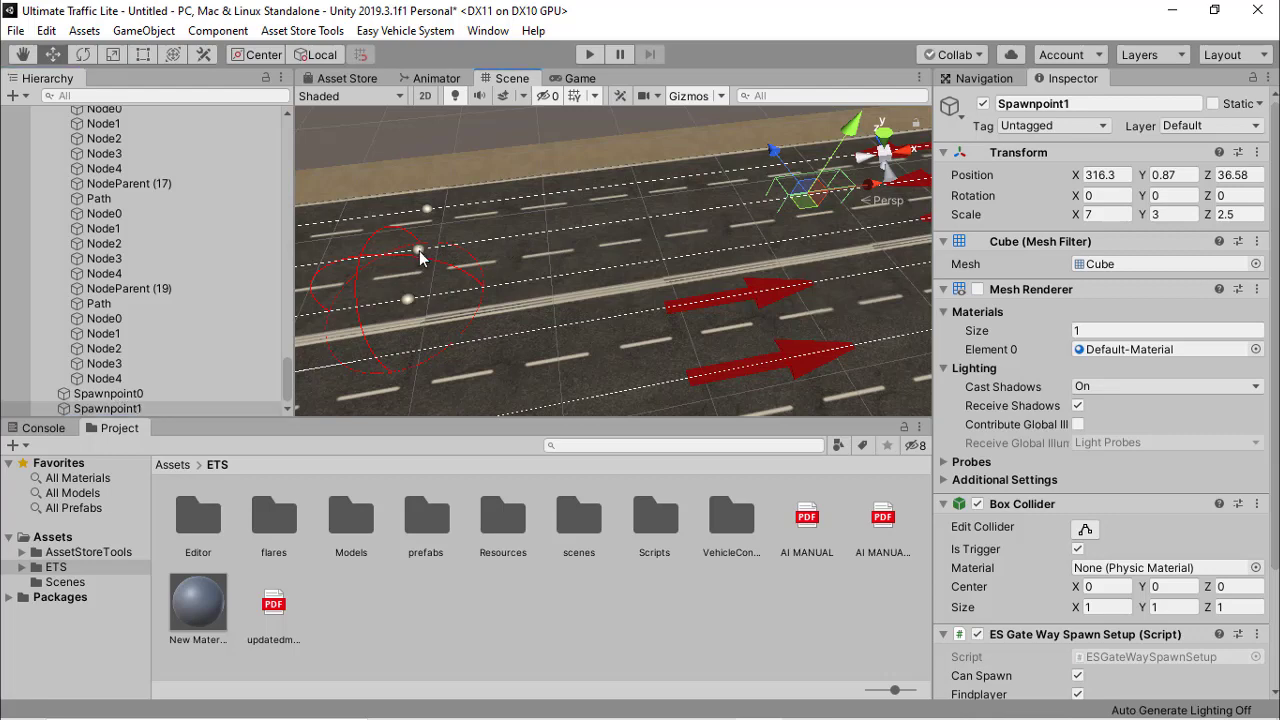
pyautogui.rightClick(505, 253)
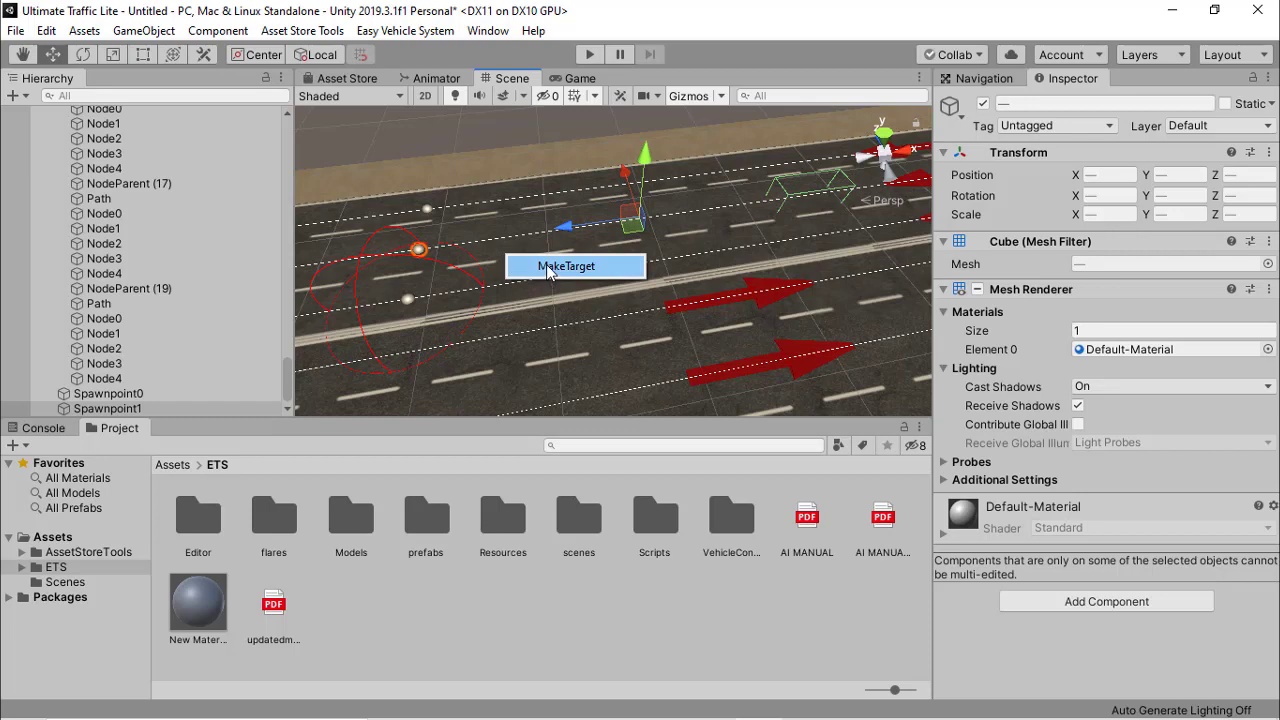
pyautogui.click(549, 270)
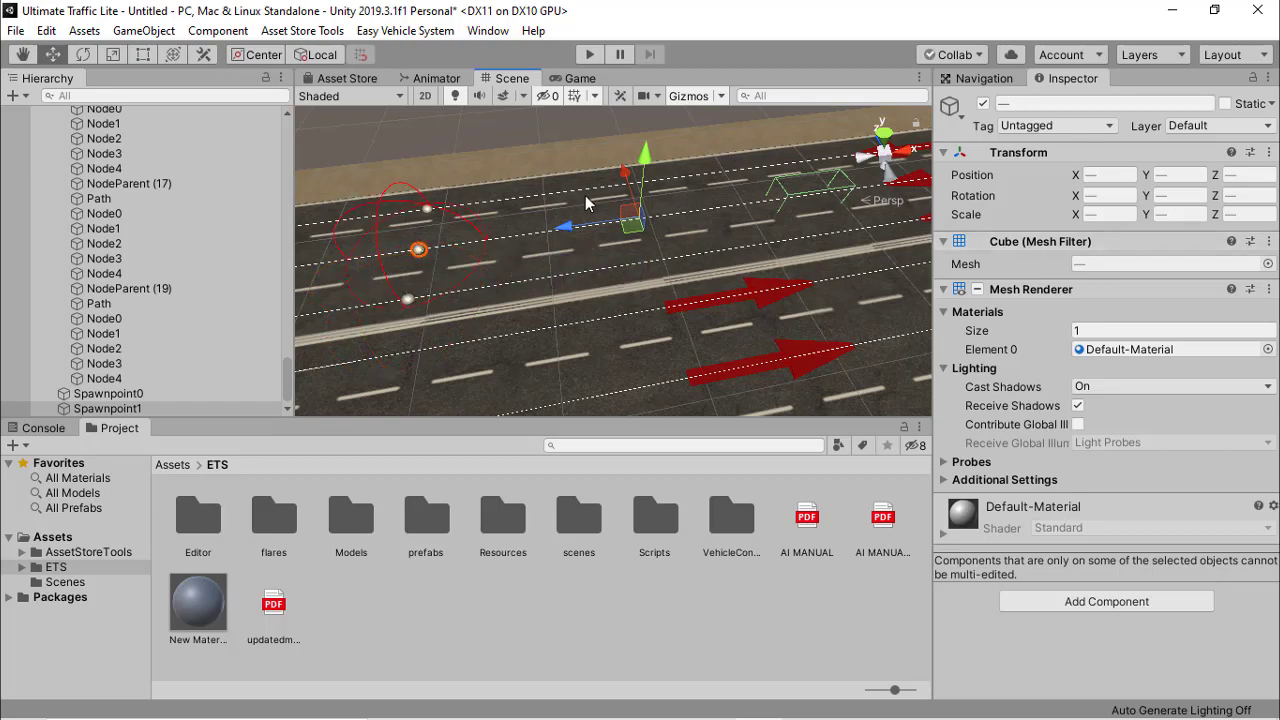
# - Duplicate Spawnpoint1 as Spawnpoint2 and move the copy onto the outer lane at about Z 42
pyautogui.keyDown('alt'); pyautogui.moveTo(585, 195); pyautogui.dragTo(482, 203); pyautogui.keyUp('alt')
pyautogui.click(146, 408)
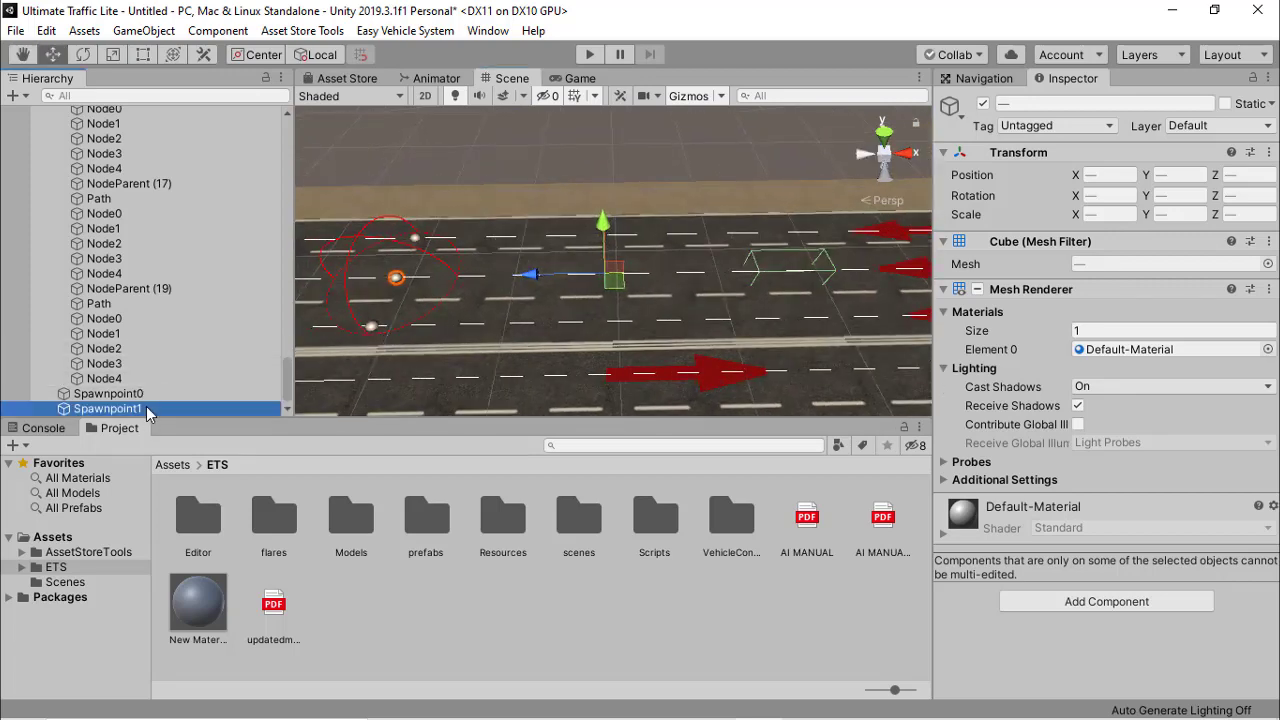
pyautogui.hotkey('ctrl', 'd')
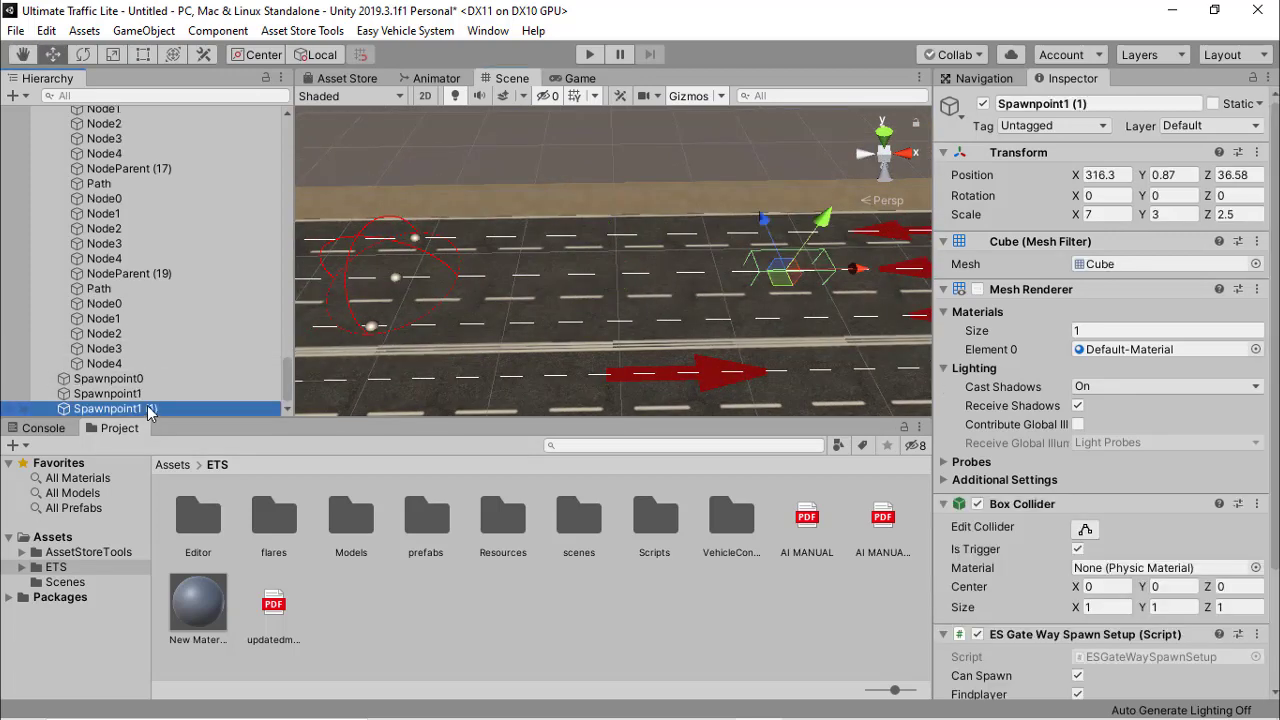
pyautogui.keyDown('alt'); pyautogui.moveTo(620, 254); pyautogui.dragTo(665, 252); pyautogui.keyUp('alt')
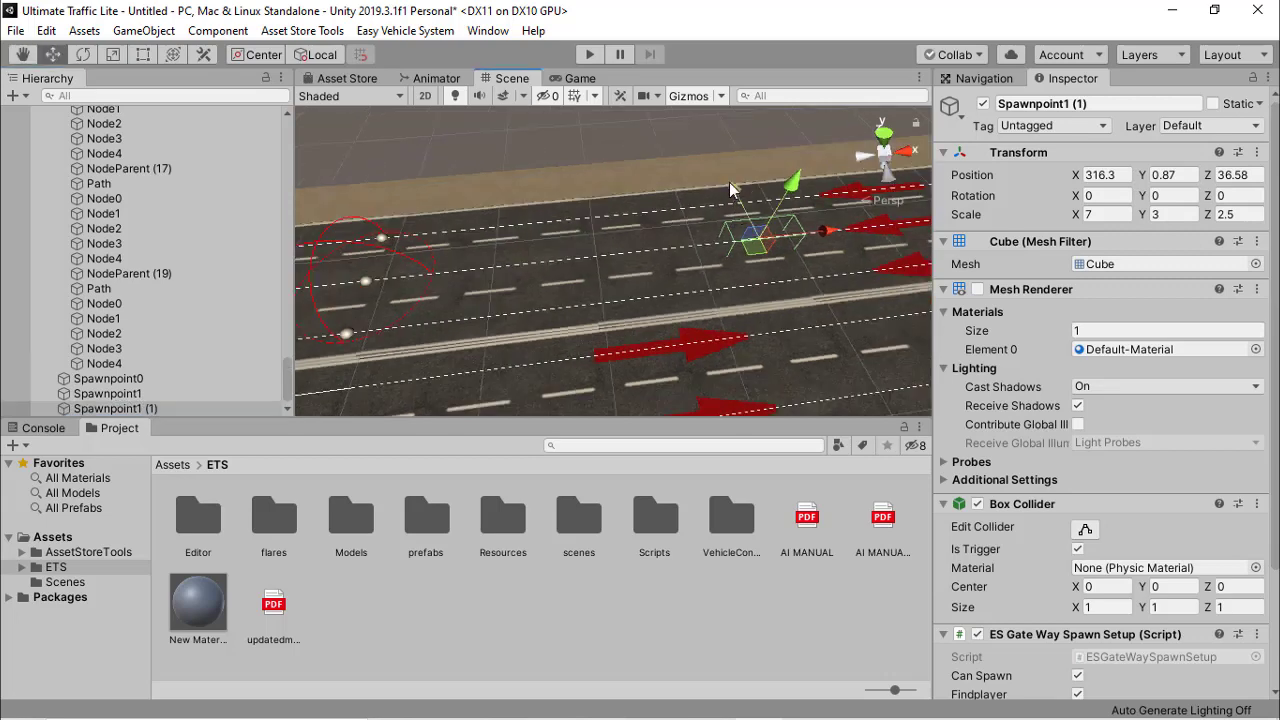
pyautogui.moveTo(731, 186); pyautogui.dragTo(702, 152)
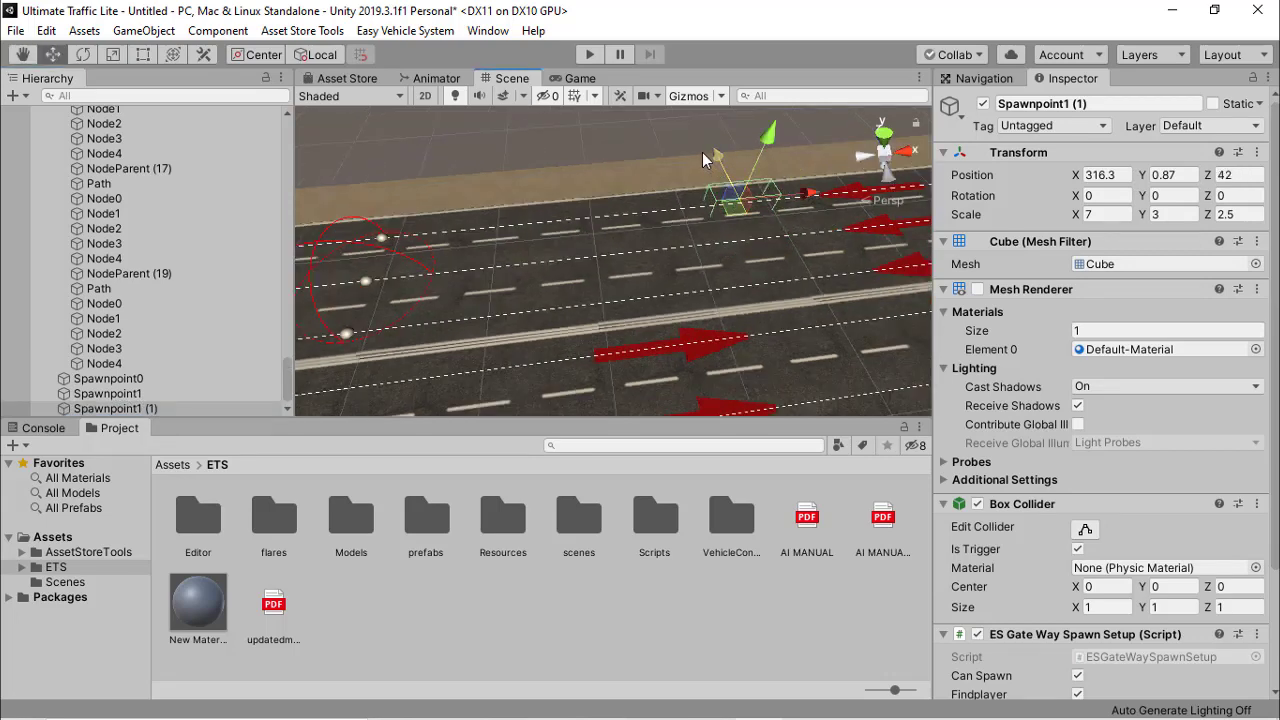
pyautogui.click(1118, 103)
pyautogui.click(1119, 103)
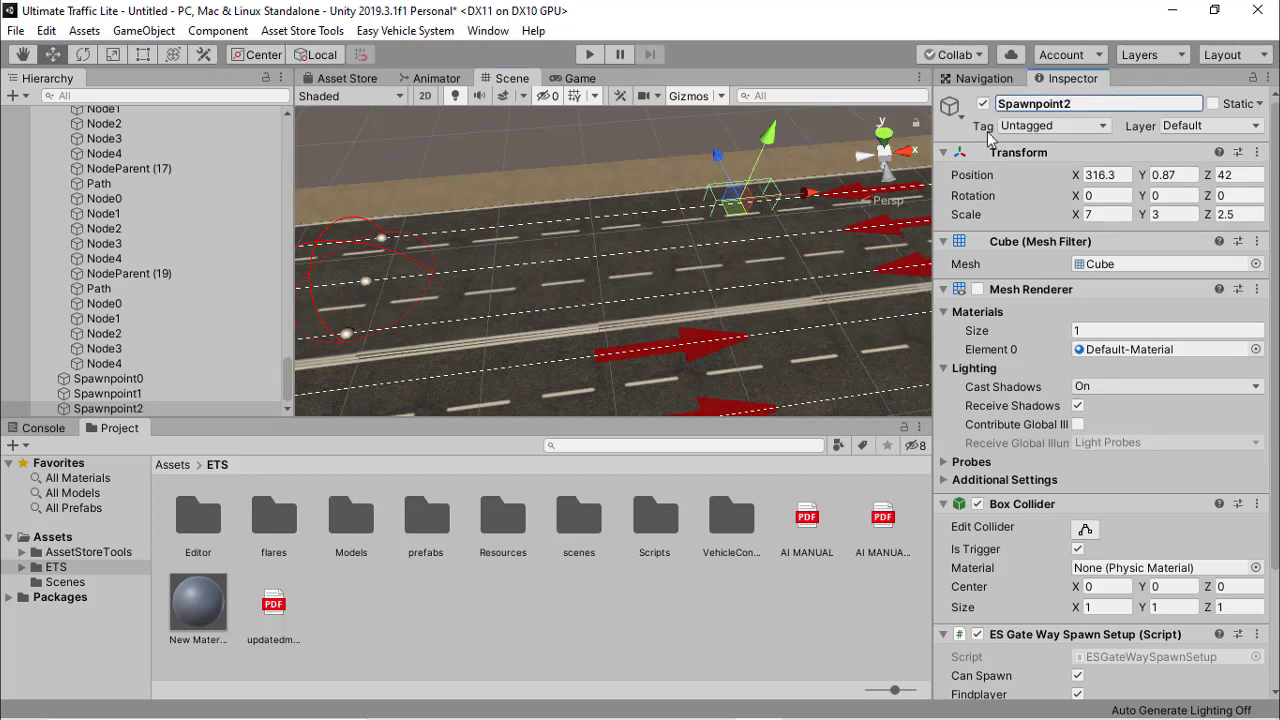
# - Make the path node ahead in the outer lane the target of Spawnpoint2
pyautogui.click(203, 409)
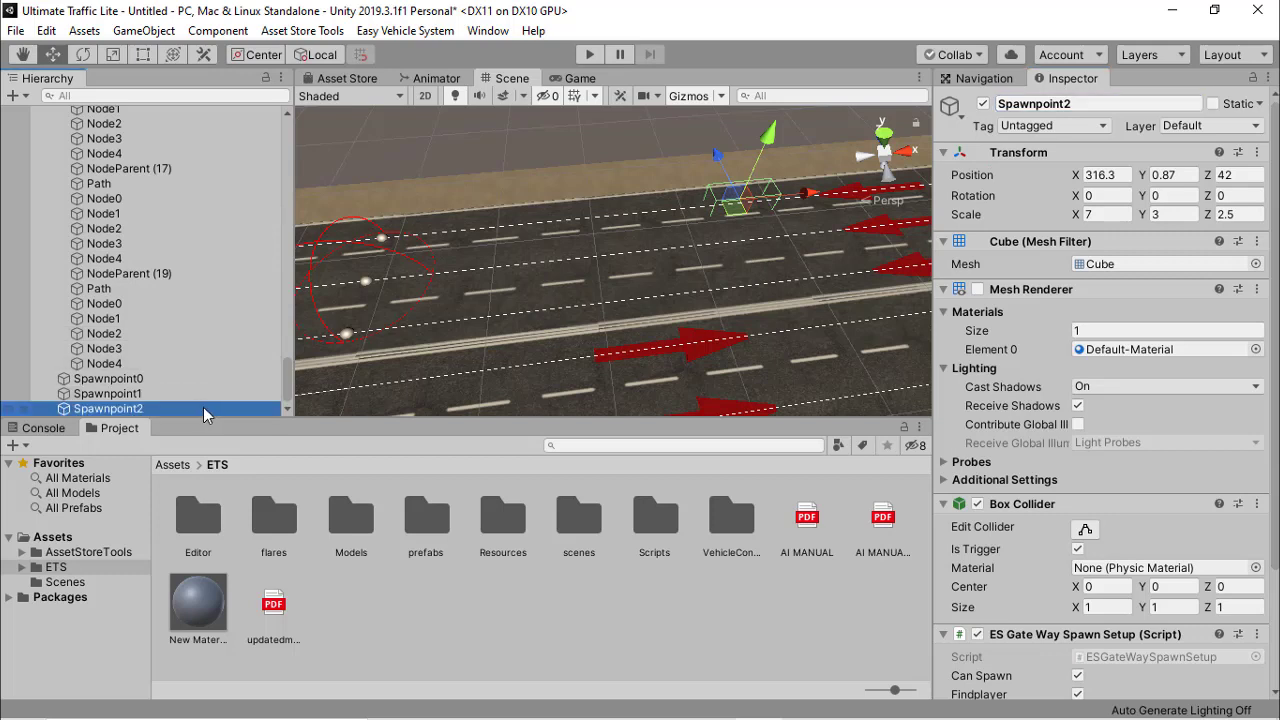
pyautogui.keyDown('shift'); pyautogui.click(382, 240); pyautogui.keyUp('shift')
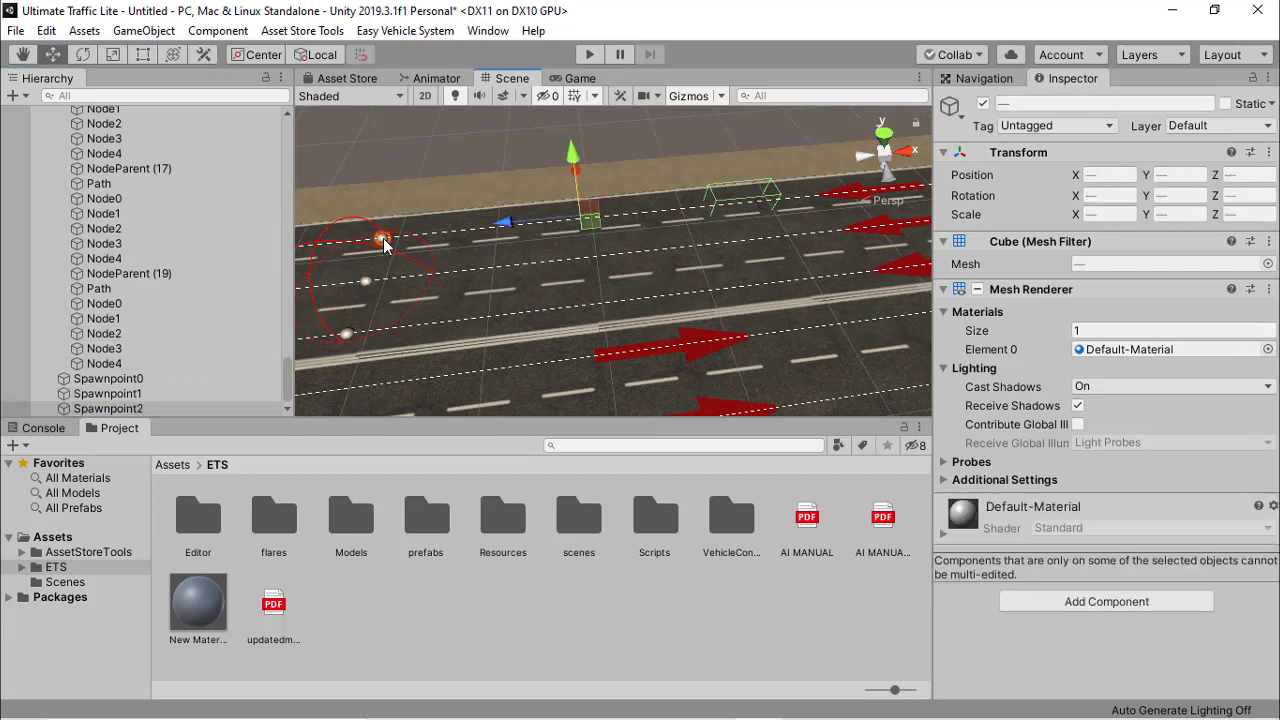
pyautogui.rightClick(503, 258)
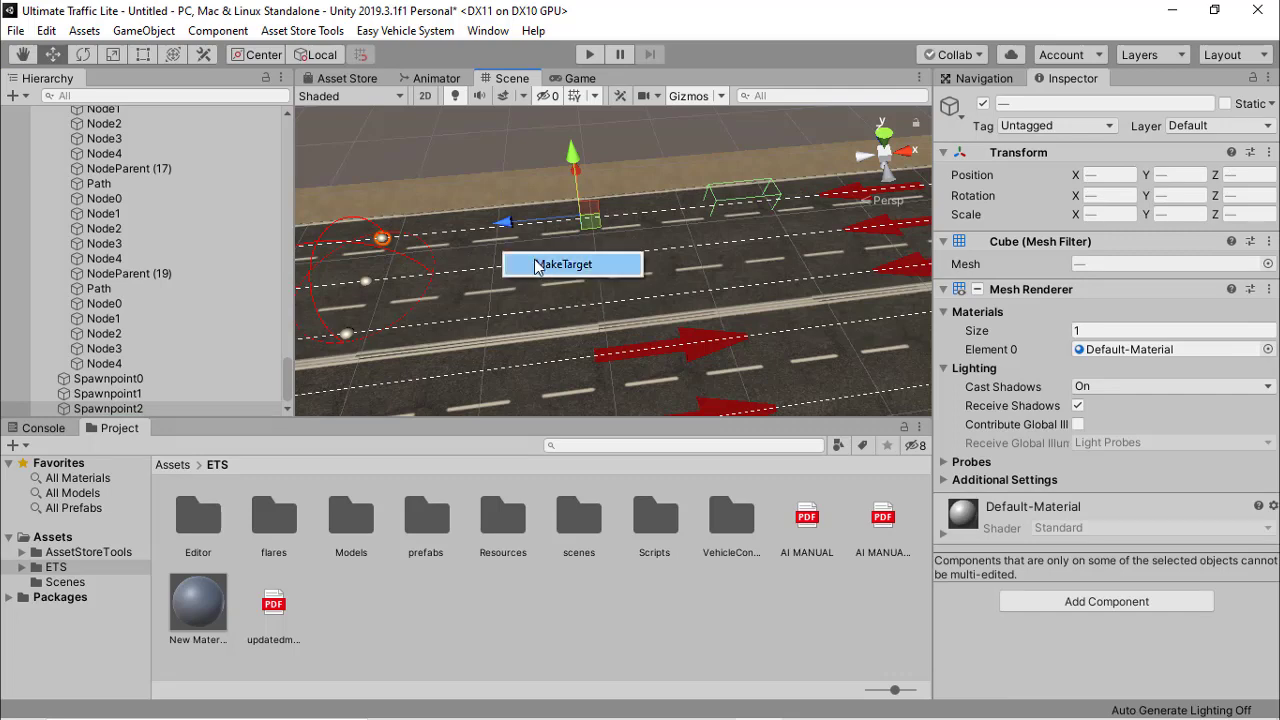
pyautogui.click(543, 266)
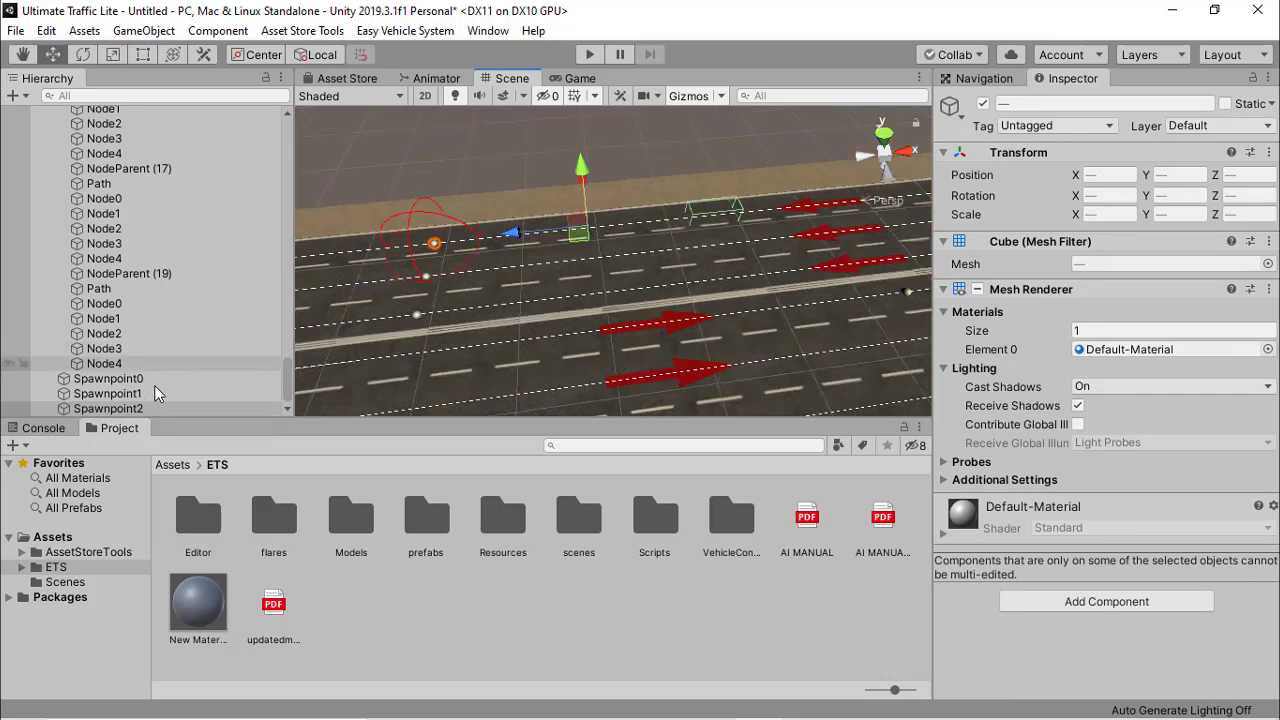
# - Select Spawnpoint0, Spawnpoint1 and Spawnpoint2 together and review their target nodes across the lanes
pyautogui.click(154, 380)
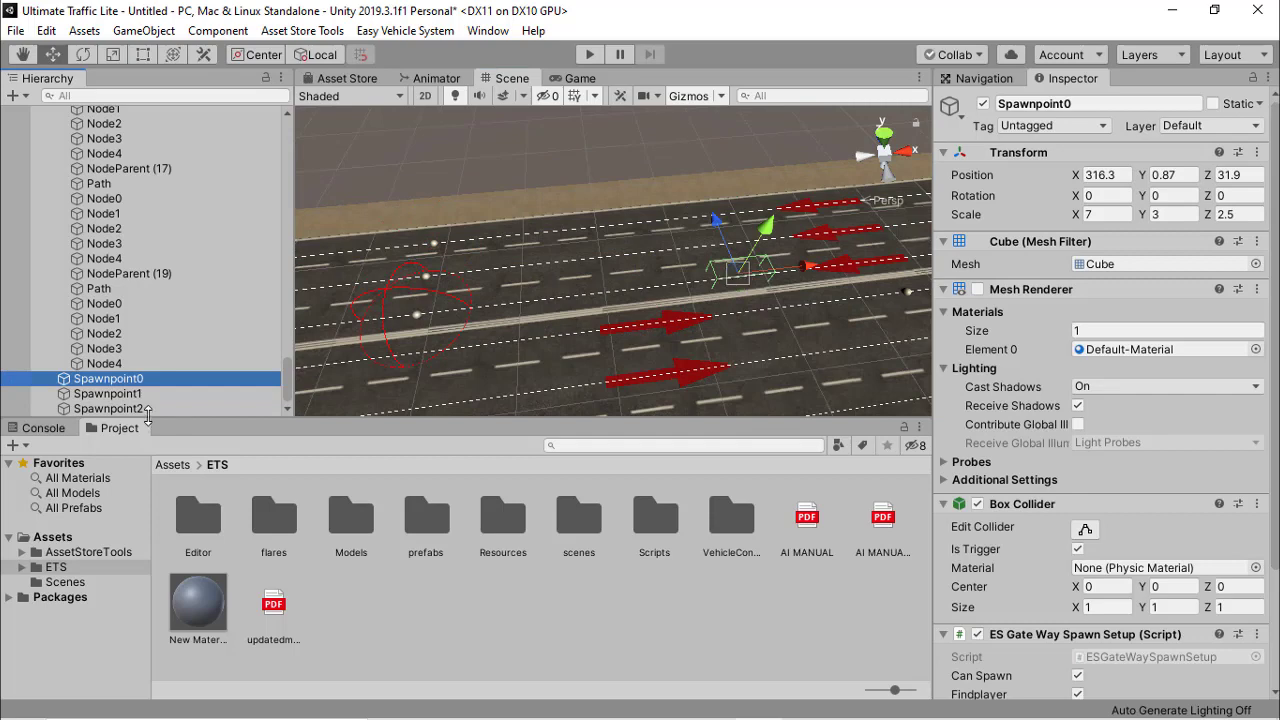
pyautogui.keyDown('shift'); pyautogui.click(154, 408); pyautogui.keyUp('shift')
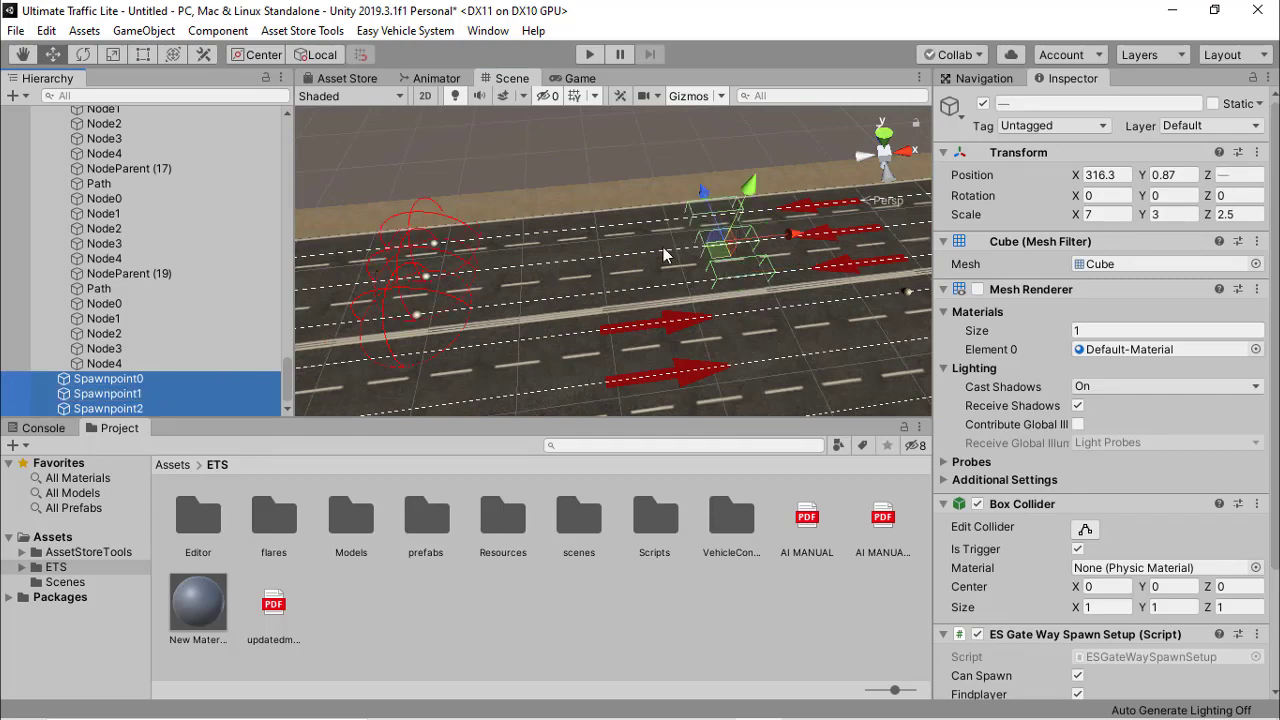
pyautogui.moveTo(617, 254); pyautogui.dragTo(300, 224, button='right')
pyautogui.scroll(-2, 645, 237)
# - Collapse the Nodes group in the scene hierarchy and clear the spawn point selection
pyautogui.scroll(5, 174, 290)
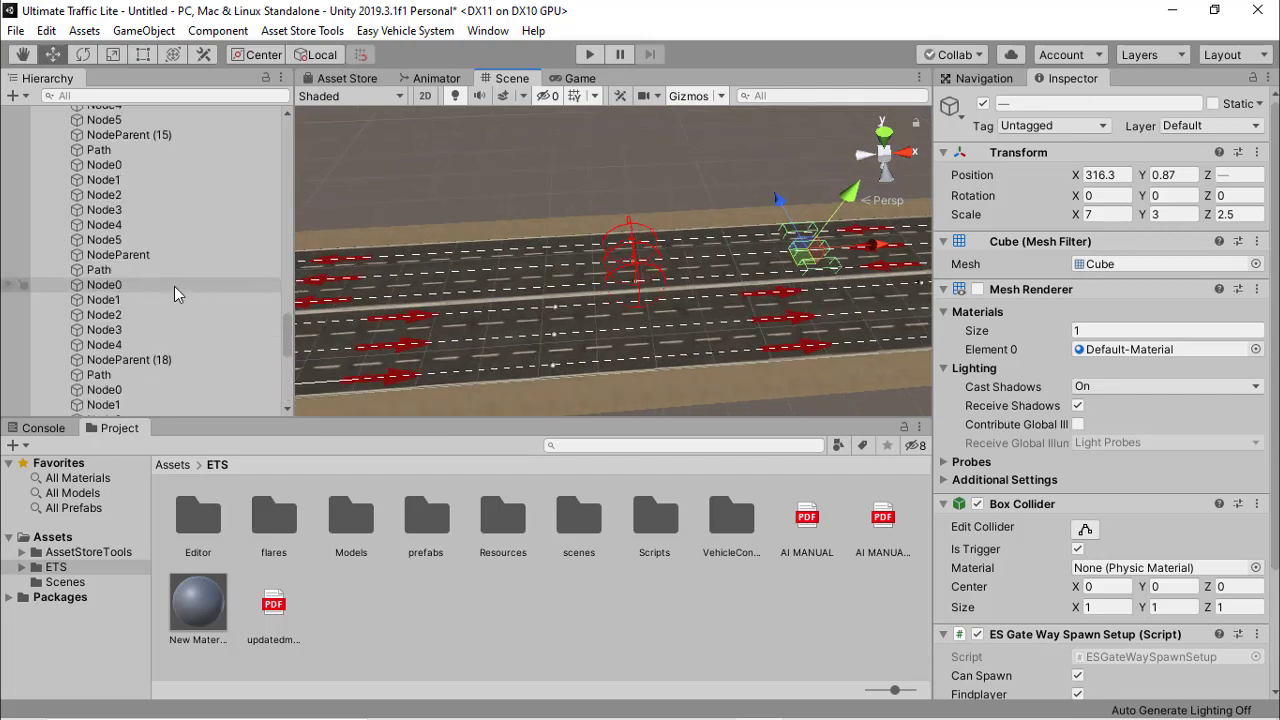
pyautogui.scroll(6, 174, 286)
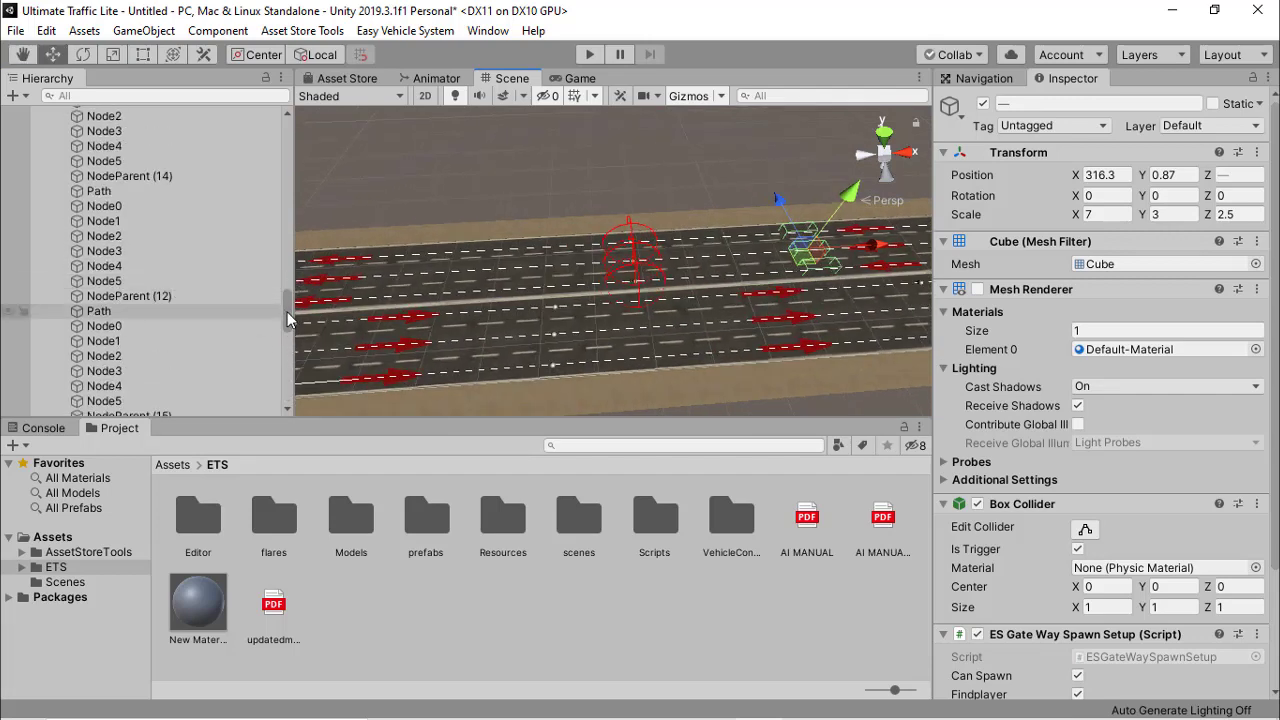
pyautogui.moveTo(288, 318); pyautogui.dragTo(288, 130)
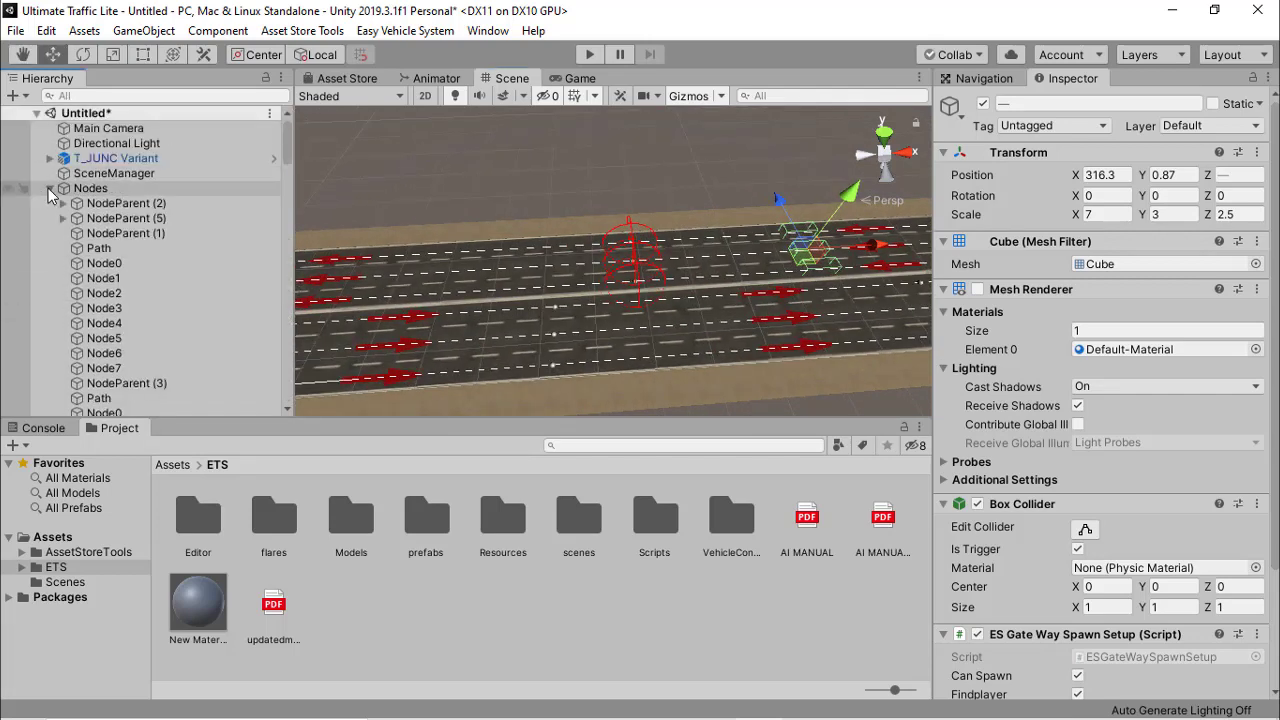
pyautogui.click(50, 189)
pyautogui.click(137, 309)
# - Bring Spawnpoint0 back into view in the scene and clear the selection
pyautogui.moveTo(687, 161); pyautogui.dragTo(569, 200, button='middle')
pyautogui.scroll(4, 573, 208)
pyautogui.moveTo(308, 257); pyautogui.dragTo(358, 255, button='middle')
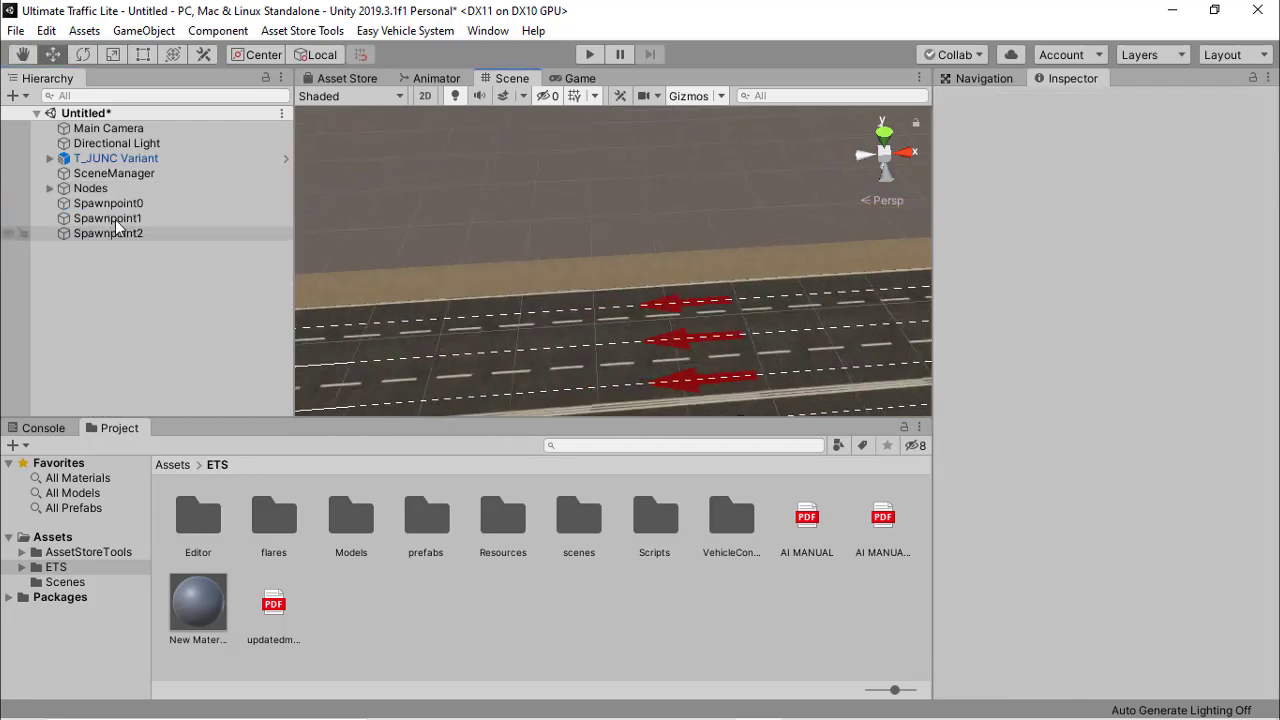
pyautogui.click(110, 203)
pyautogui.press('f')
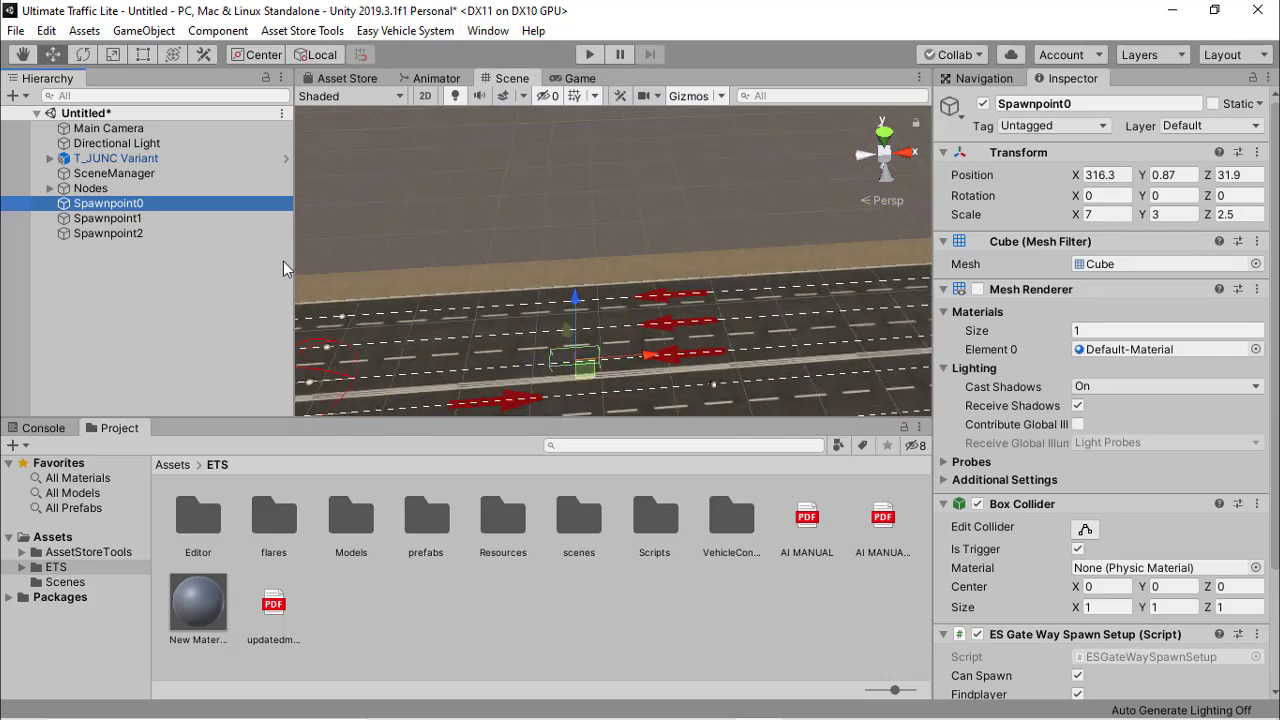
pyautogui.click(190, 268)
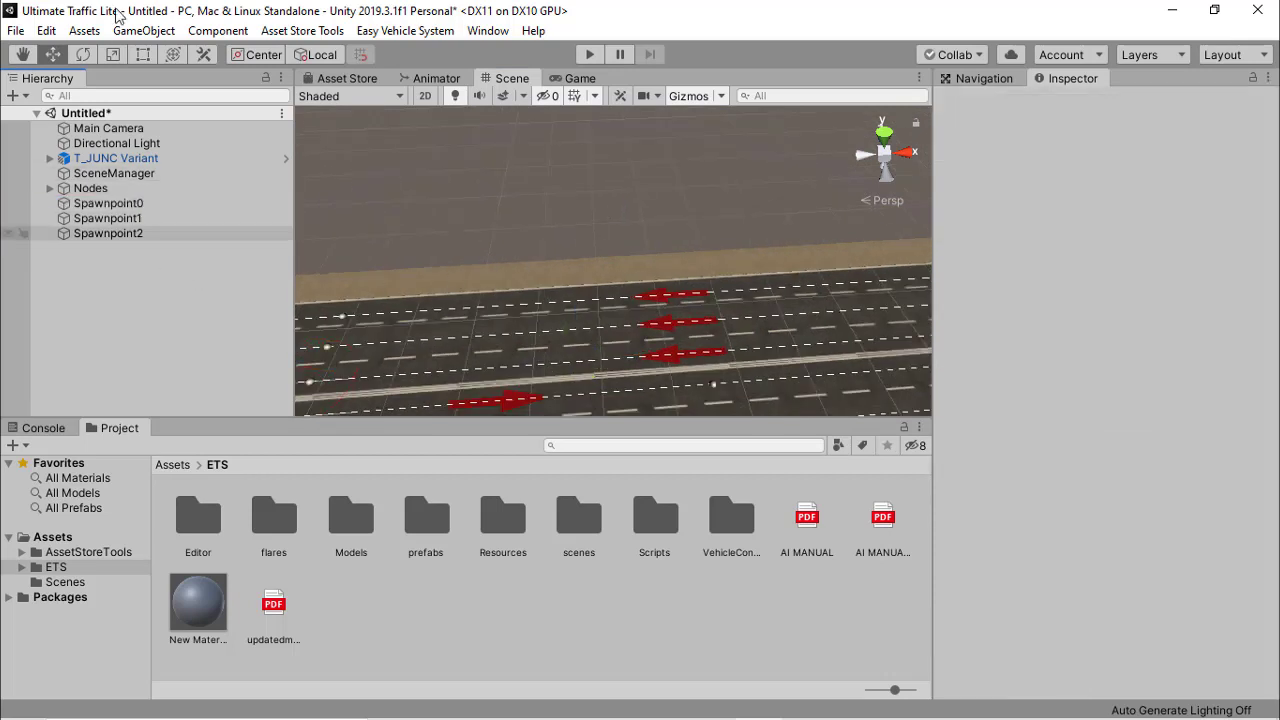
# - Create an empty object in the scene, reset its position to the origin and name it SpawnManager
pyautogui.rightClick(113, 265)
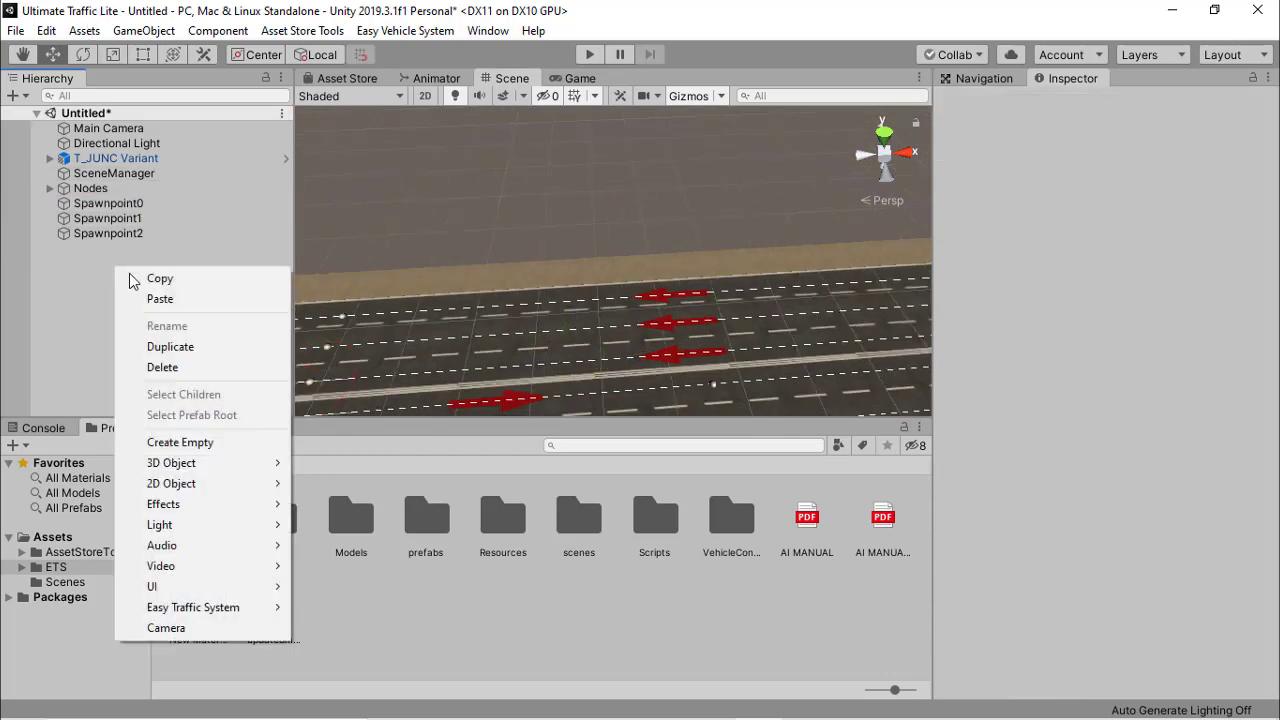
pyautogui.click(240, 442)
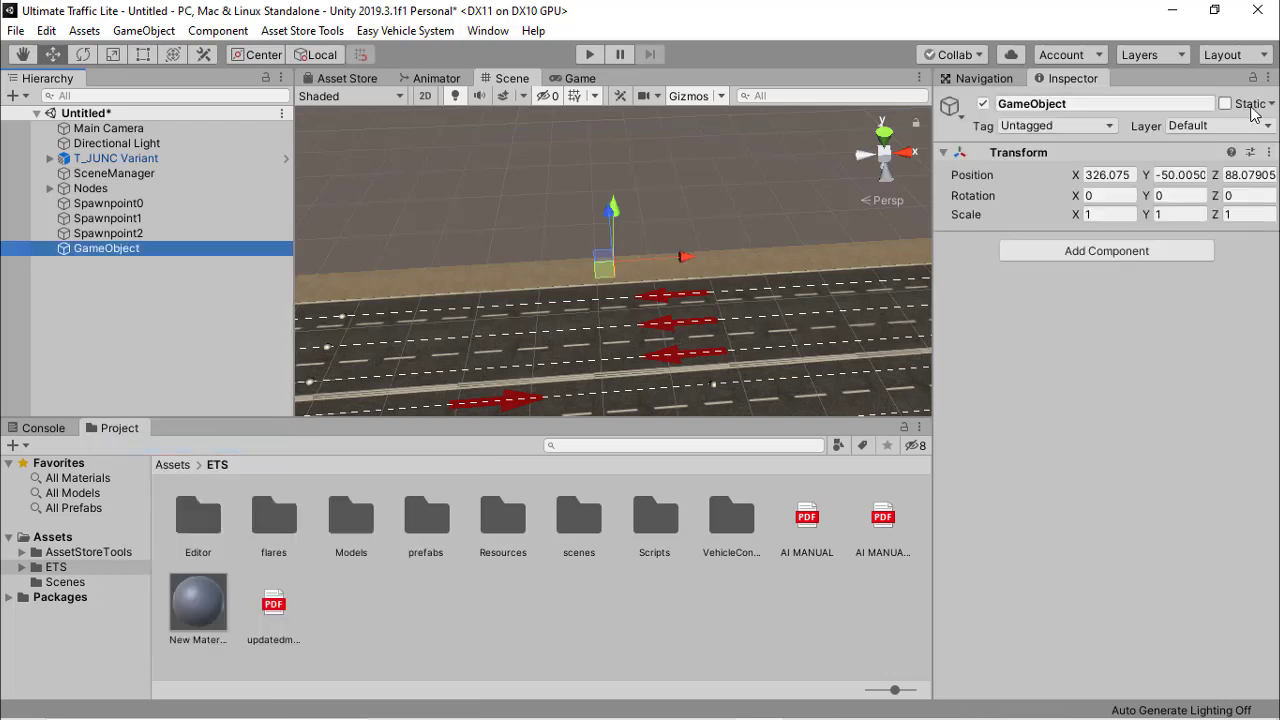
pyautogui.click(1268, 152)
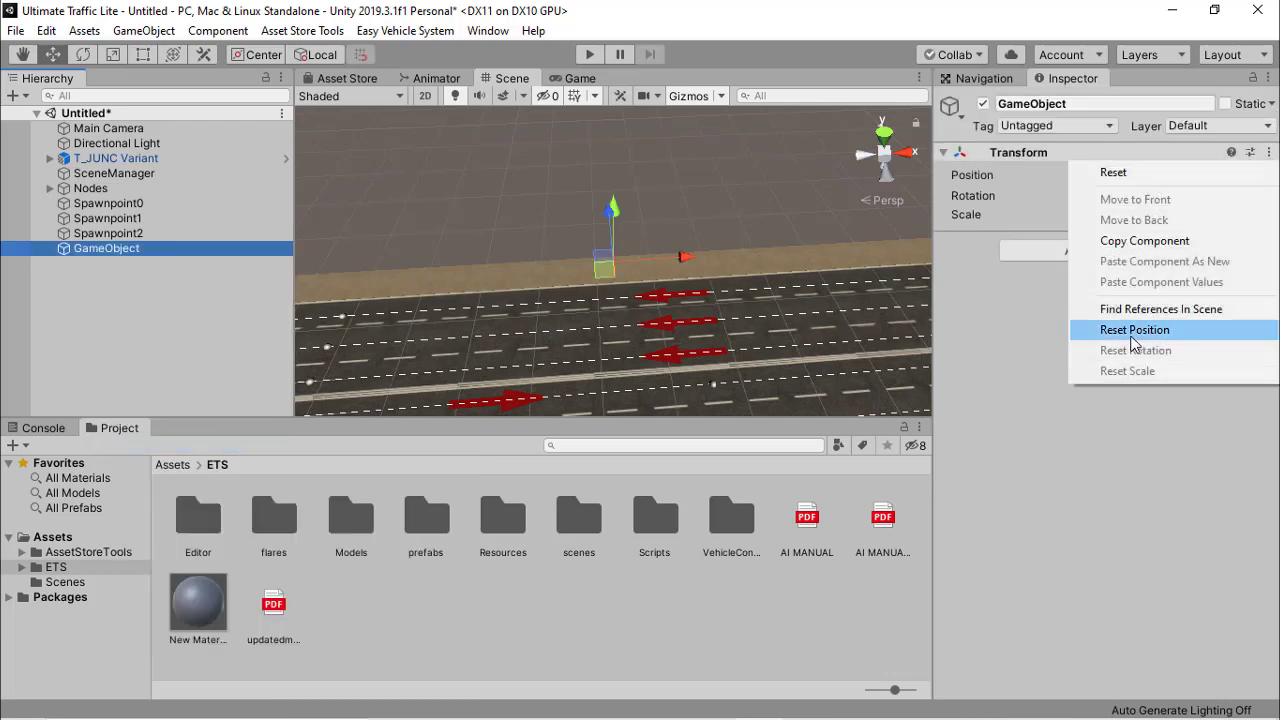
pyautogui.click(1110, 326)
pyautogui.click(1076, 104)
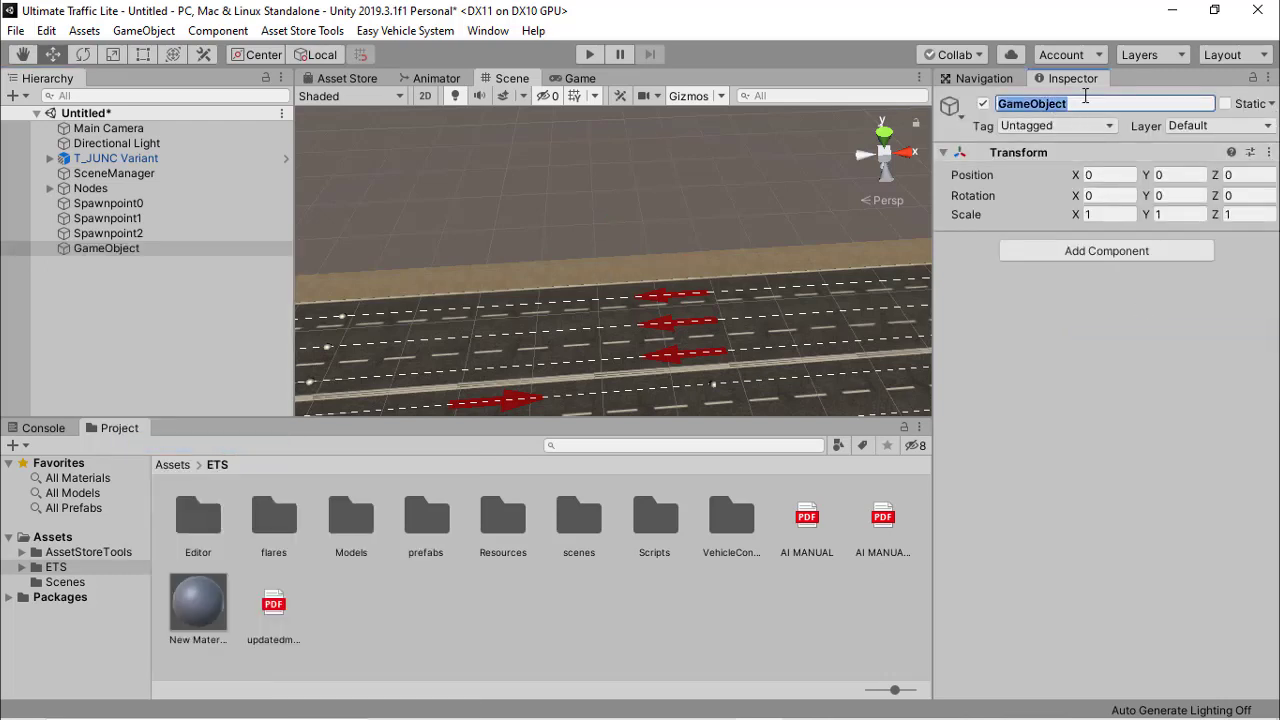
pyautogui.write('SpawnManager')
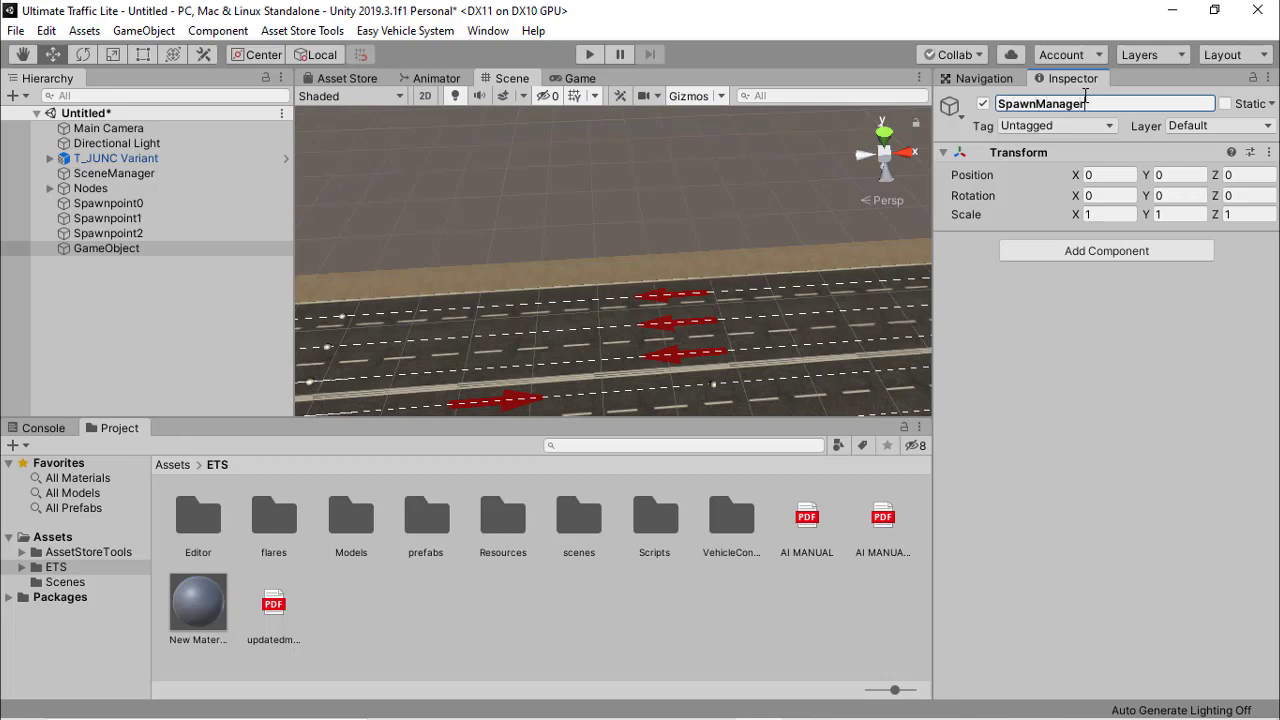
pyautogui.press('Return')
# - Add the ES Spawn Manager script to the SpawnManager object
pyautogui.click(1107, 258)
pyautogui.write('ess')
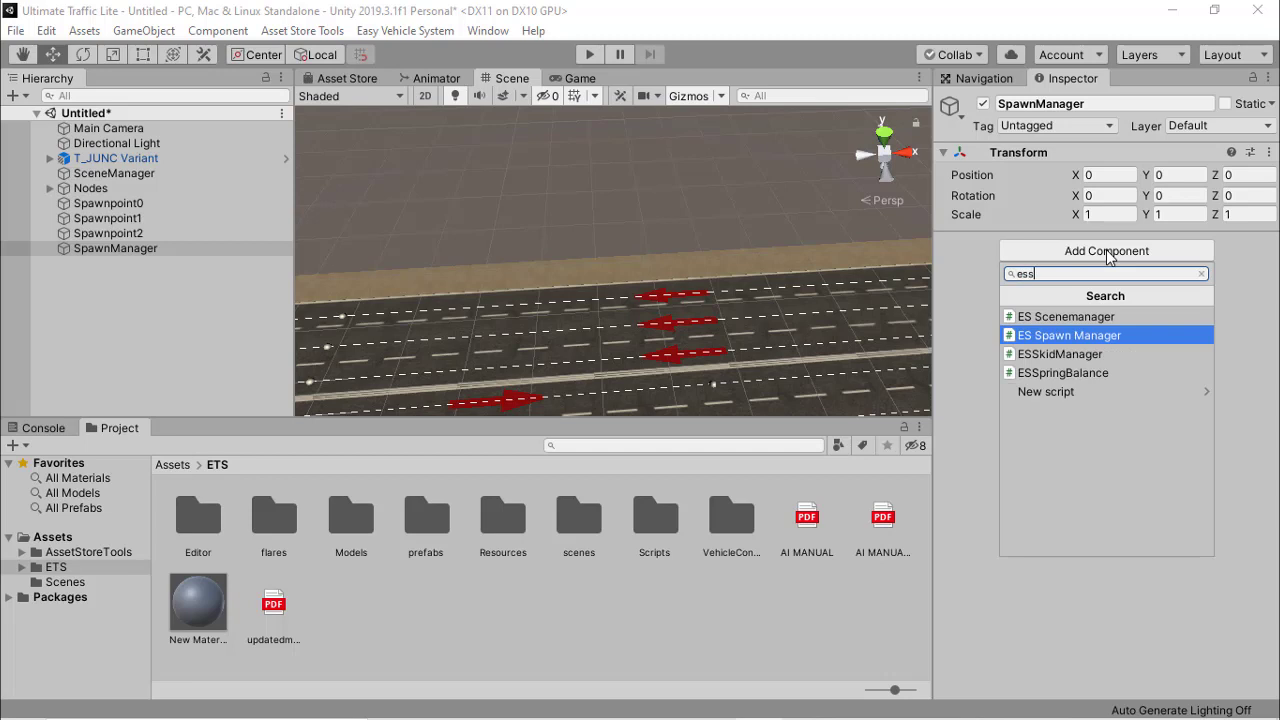
pyautogui.press('Return')
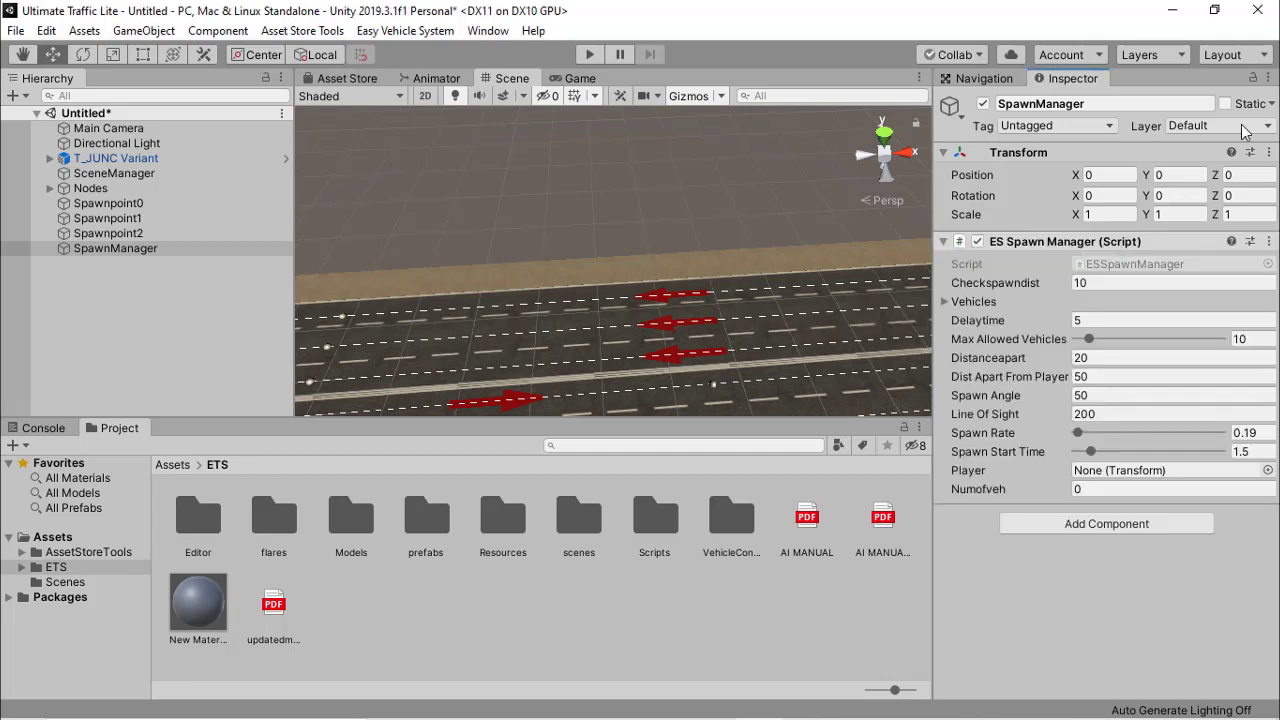
# - Fill the SpawnManager's Vehicles list with the car0(AI) and car1(AI) prefabs from the ETS prefabs folder
pyautogui.click(946, 302)
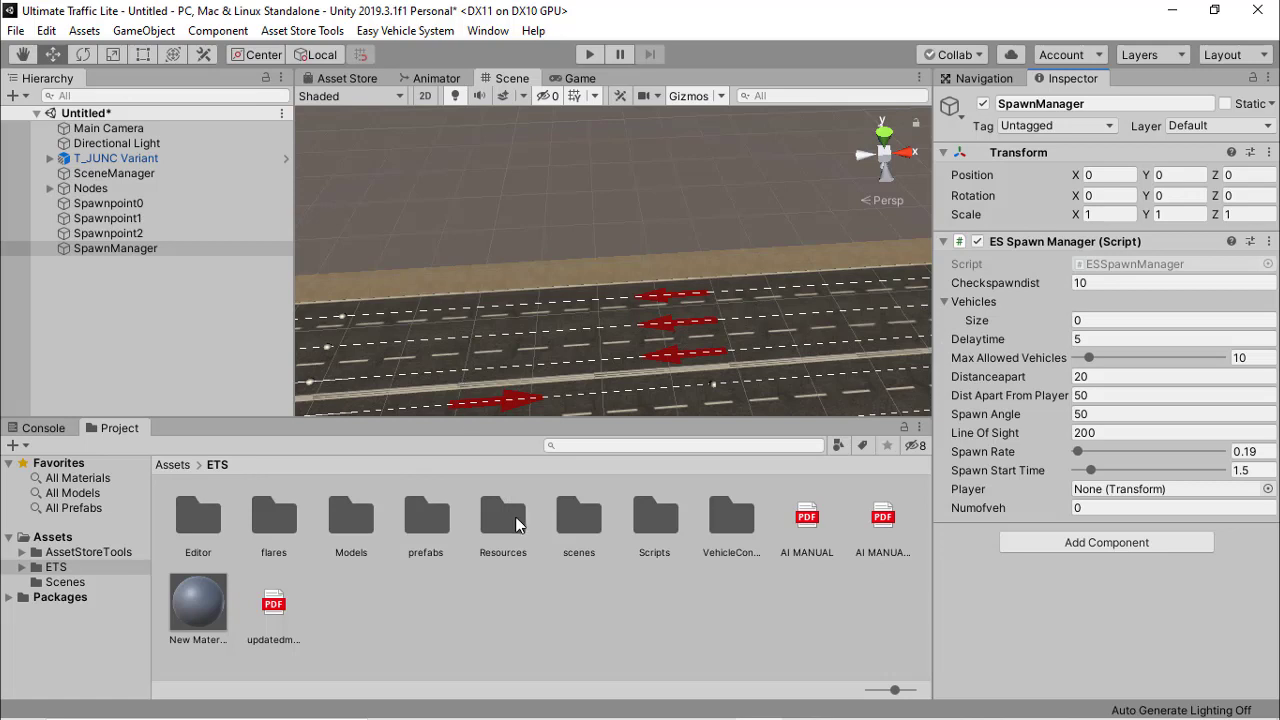
pyautogui.click(422, 540)
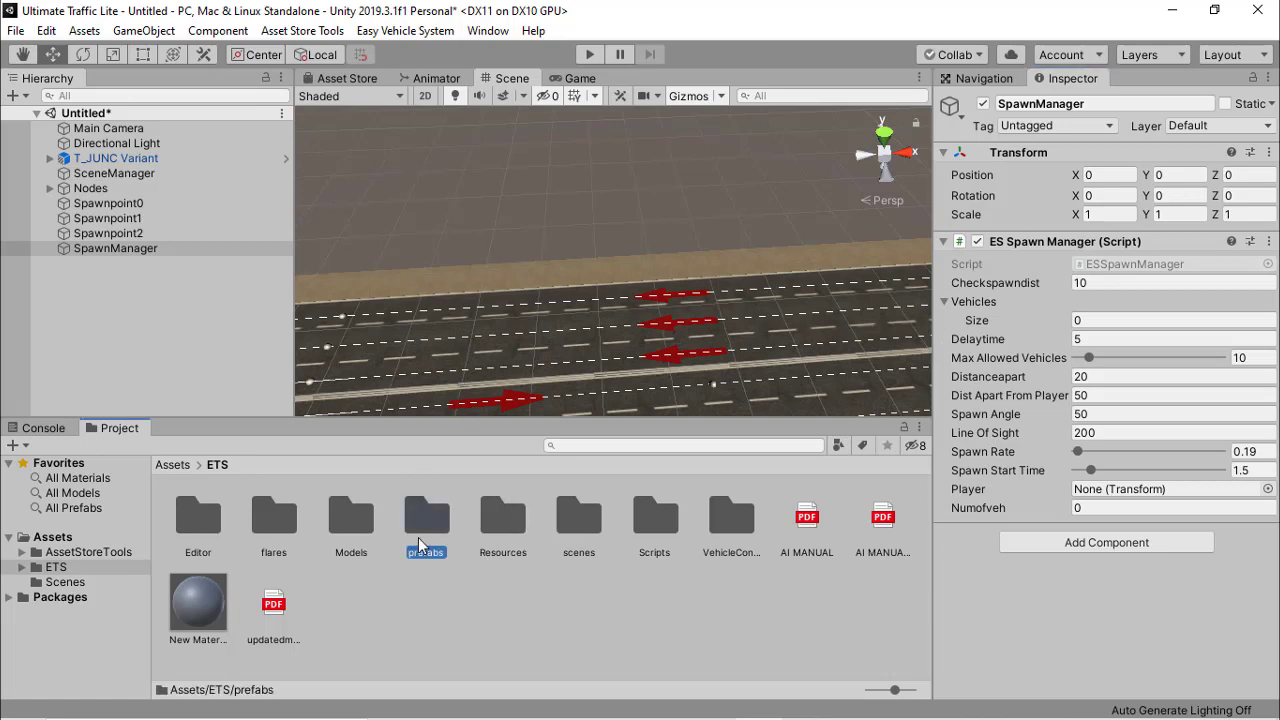
pyautogui.doubleClick(425, 540)
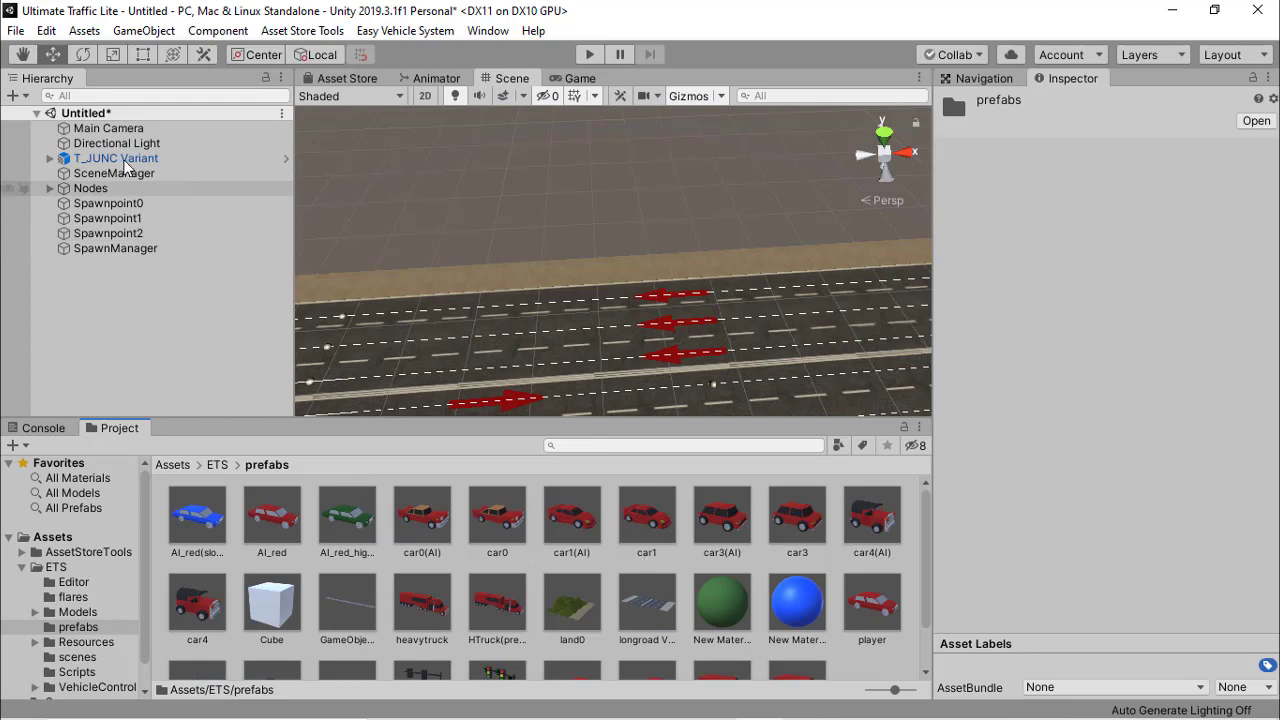
pyautogui.click(161, 247)
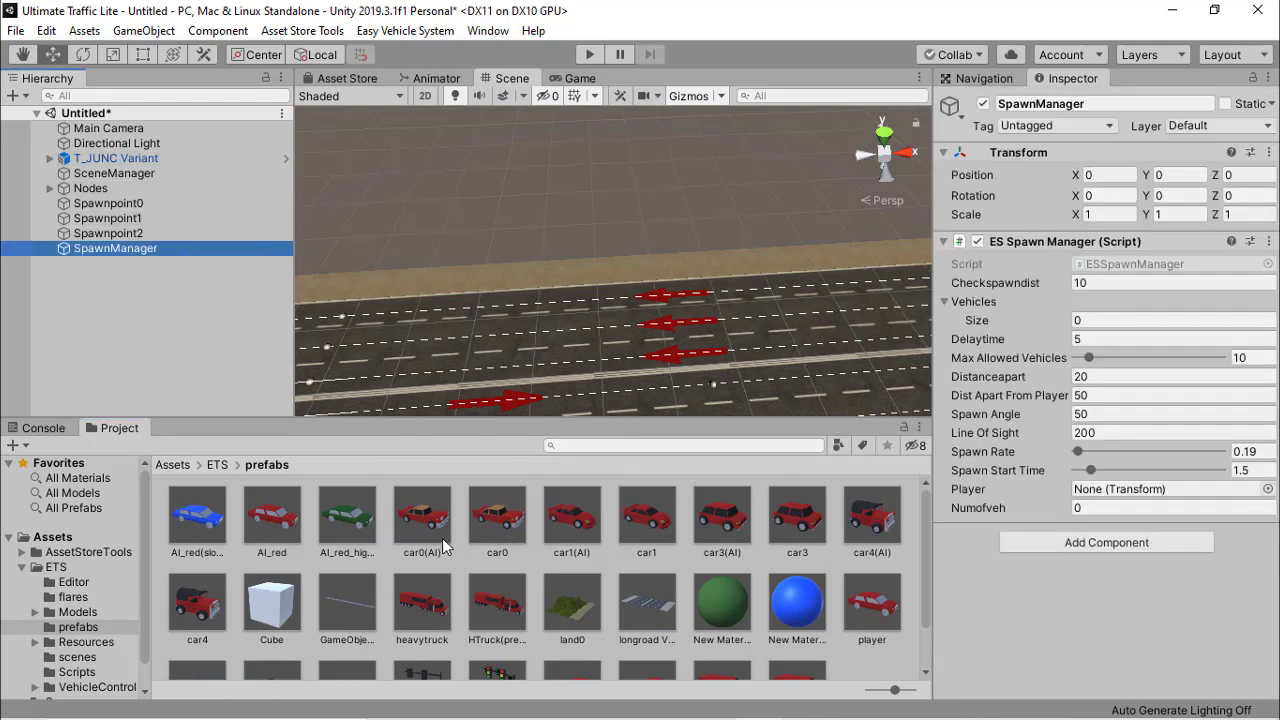
pyautogui.moveTo(500, 517); pyautogui.dragTo(970, 300)
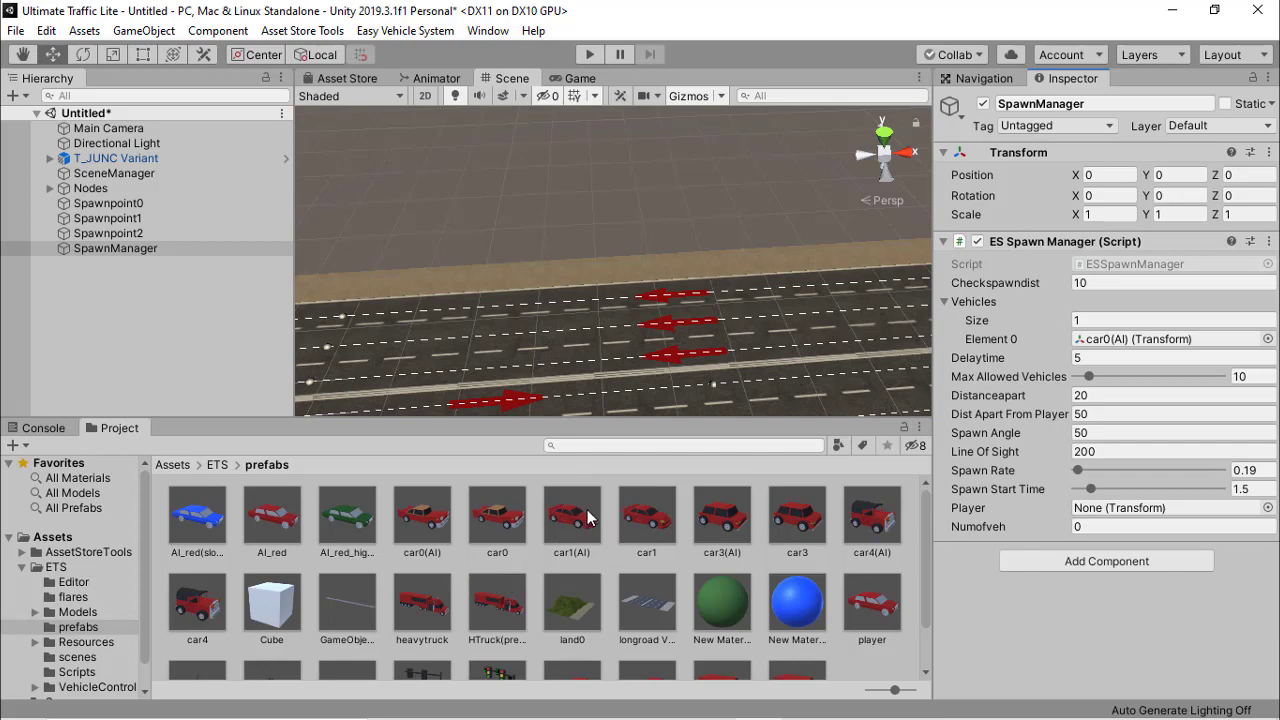
pyautogui.moveTo(588, 517); pyautogui.dragTo(974, 301)
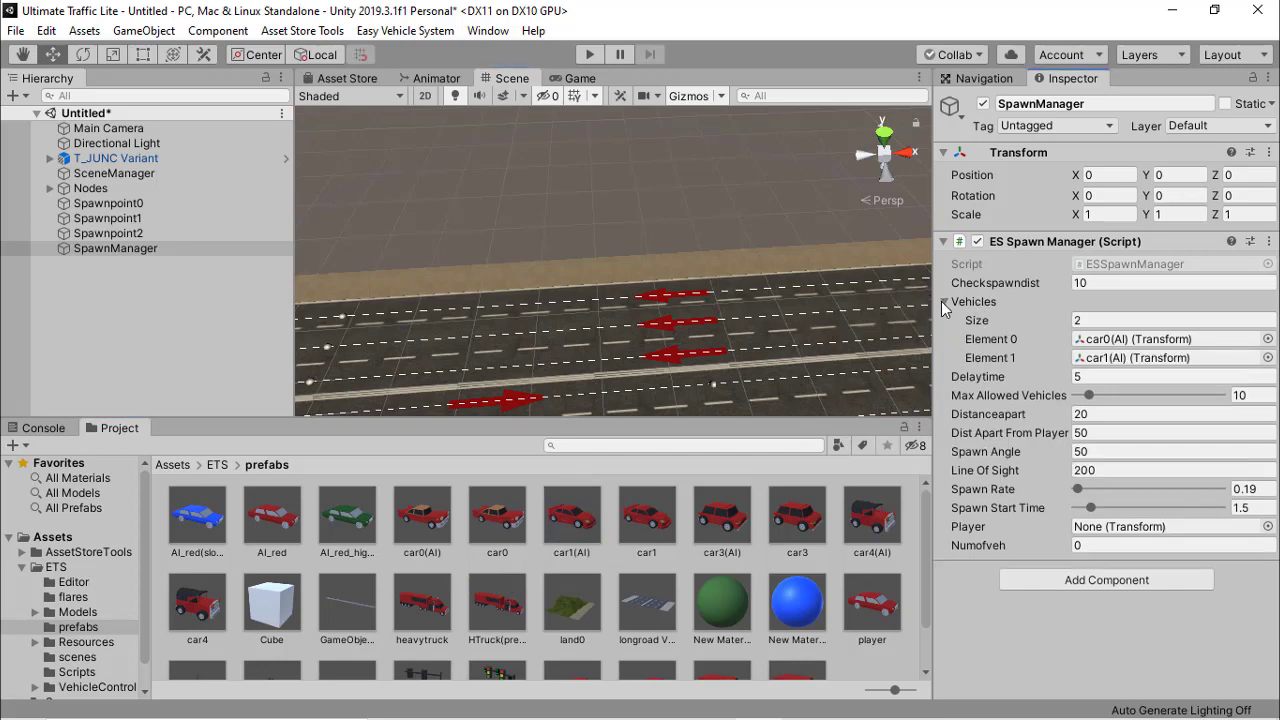
pyautogui.click(943, 301)
# - Create another empty object in the scene, reset its position to the origin and name it PLayer
pyautogui.keyDown('alt'); pyautogui.moveTo(684, 196); pyautogui.dragTo(772, 248); pyautogui.keyUp('alt')
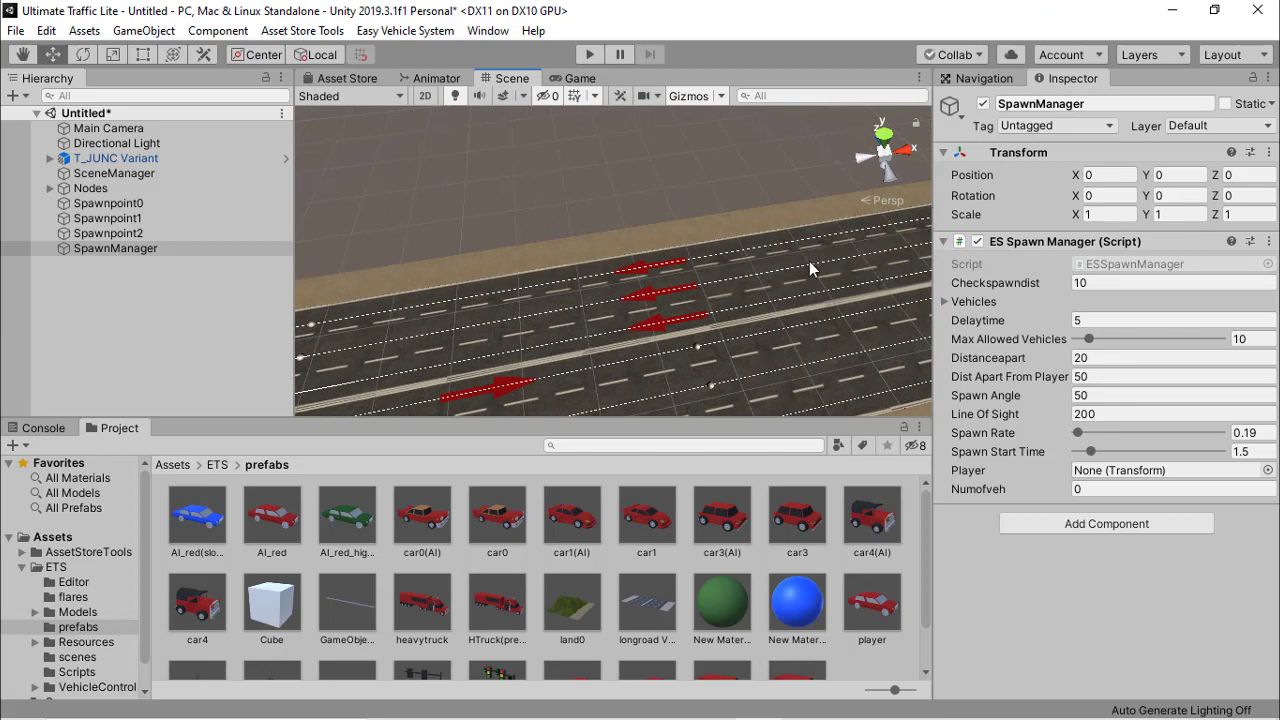
pyautogui.keyDown('alt'); pyautogui.moveTo(809, 261); pyautogui.dragTo(787, 255); pyautogui.keyUp('alt')
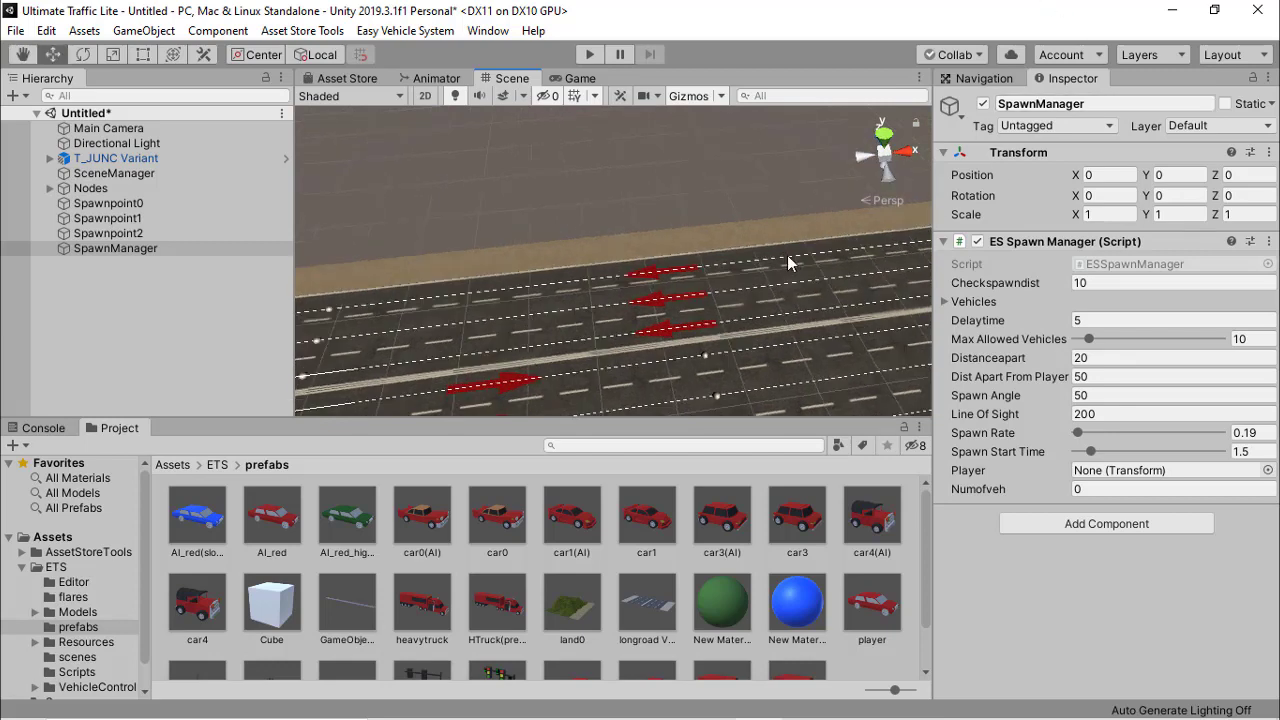
pyautogui.click(100, 128)
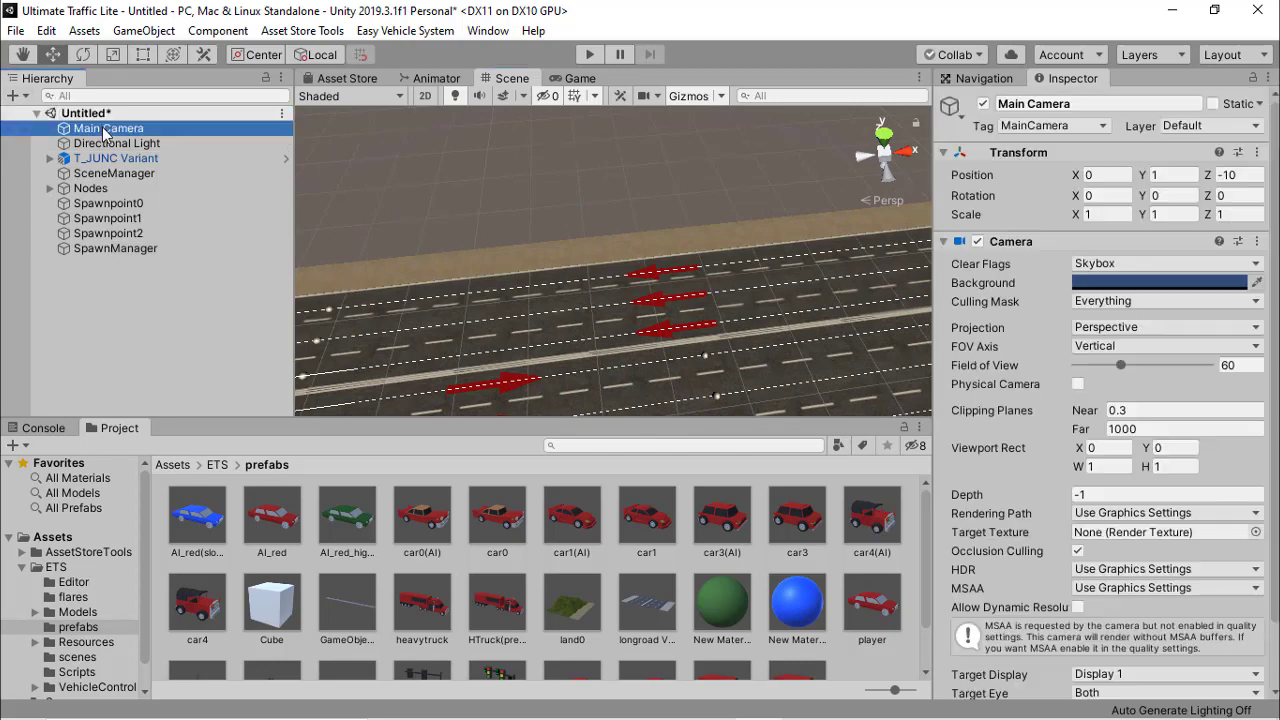
pyautogui.rightClick(165, 273)
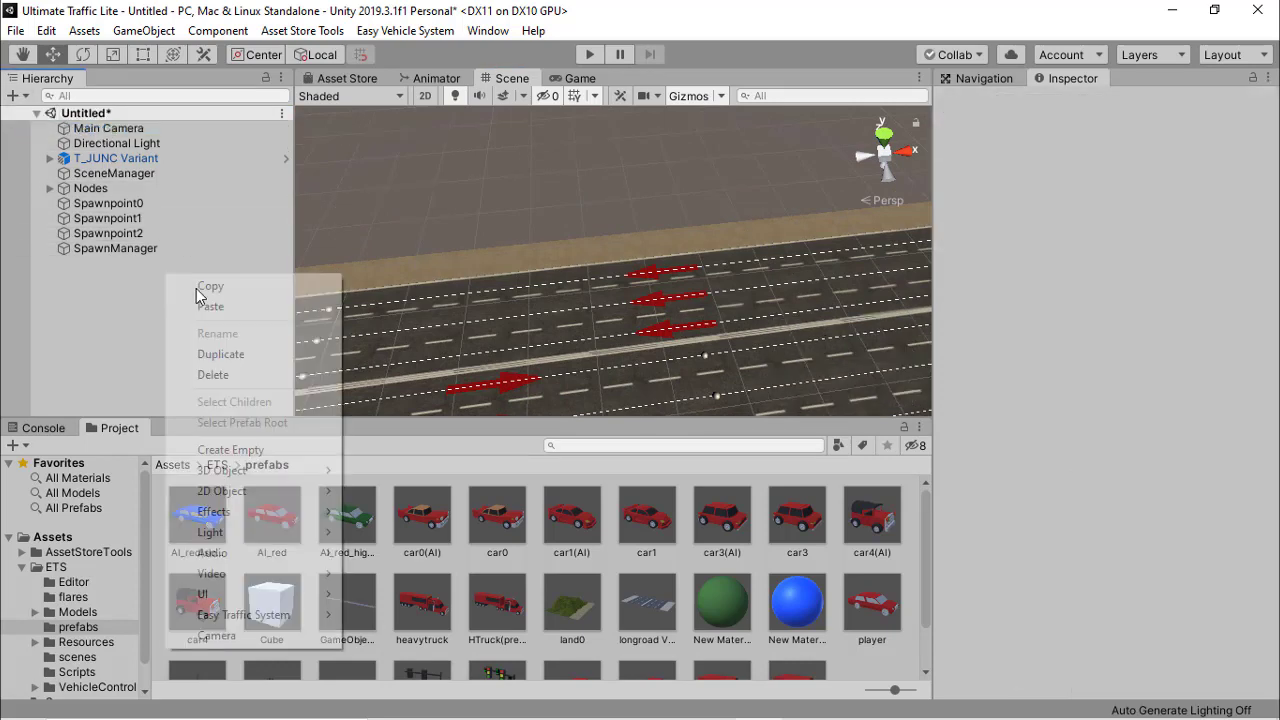
pyautogui.click(230, 450)
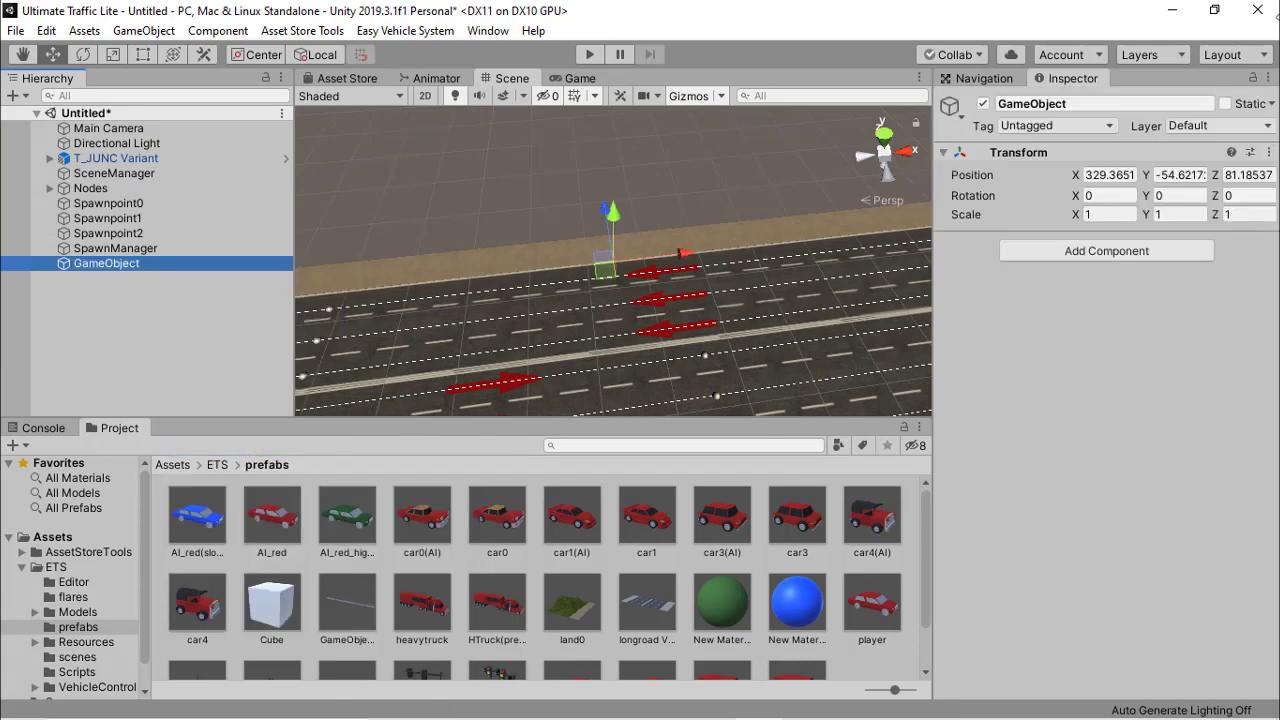
pyautogui.click(1268, 152)
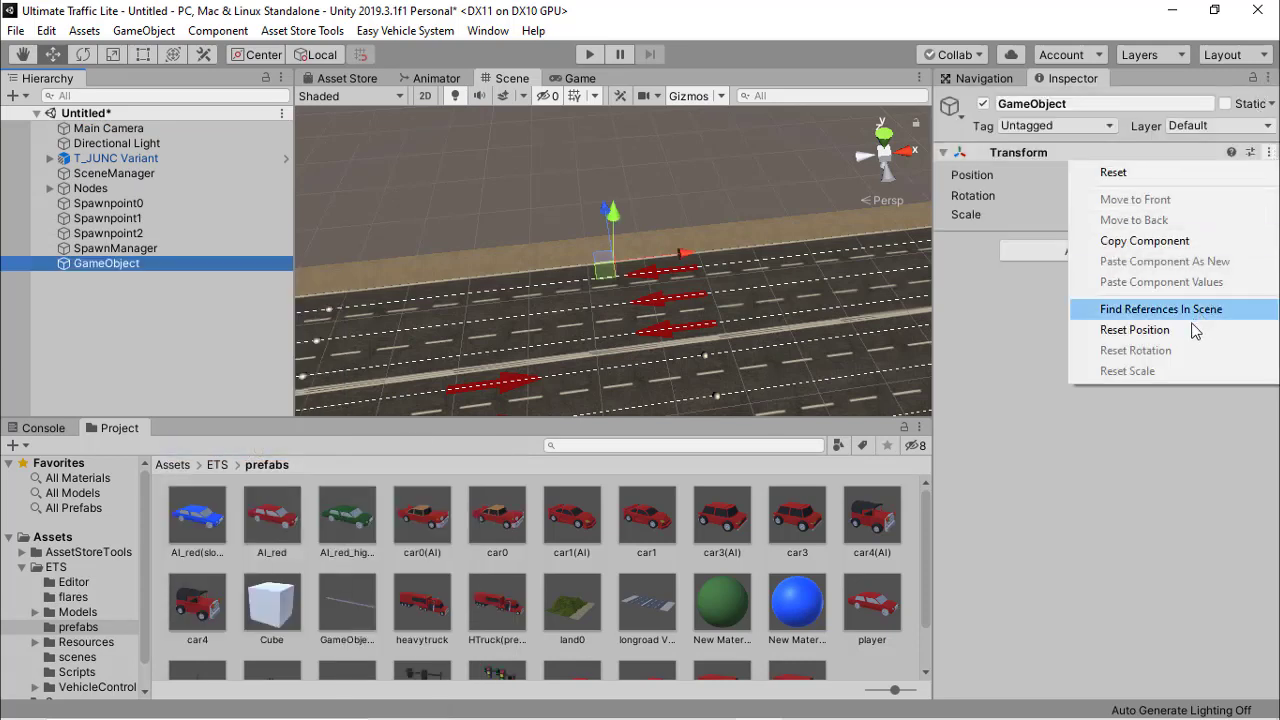
pyautogui.click(1120, 329)
pyautogui.click(1127, 104)
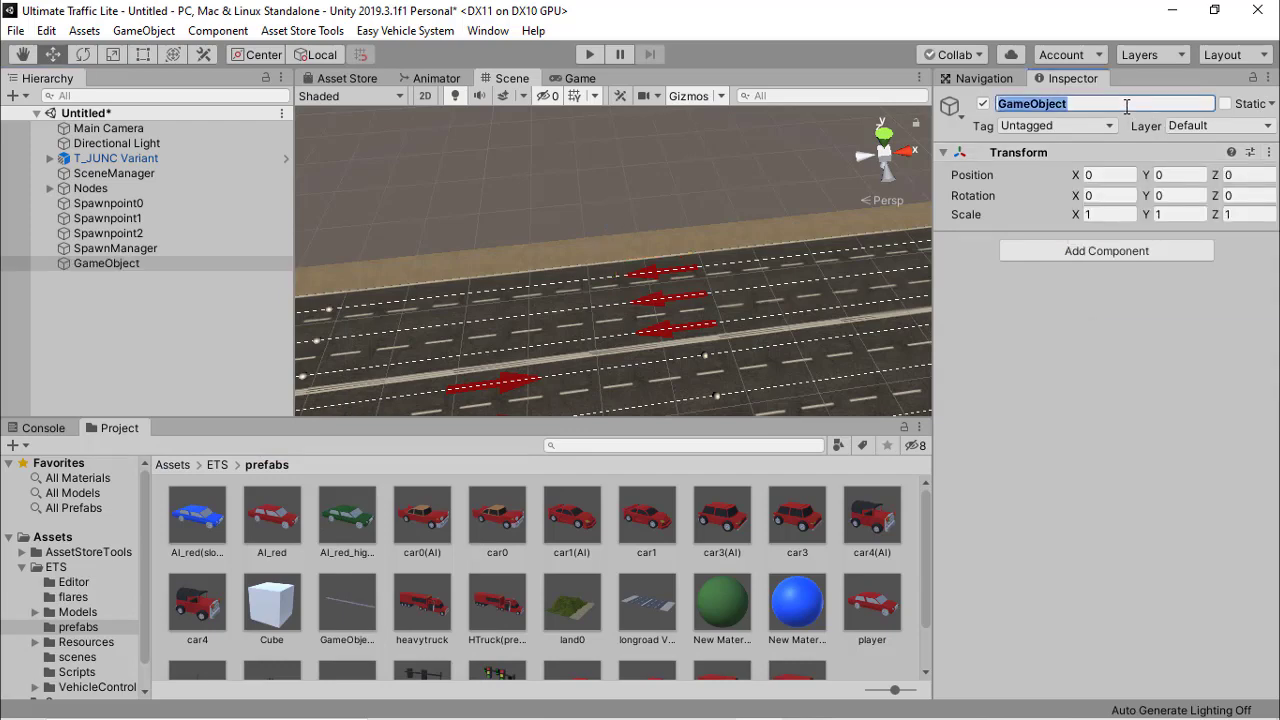
pyautogui.write('PLayer')
pyautogui.press('Return')
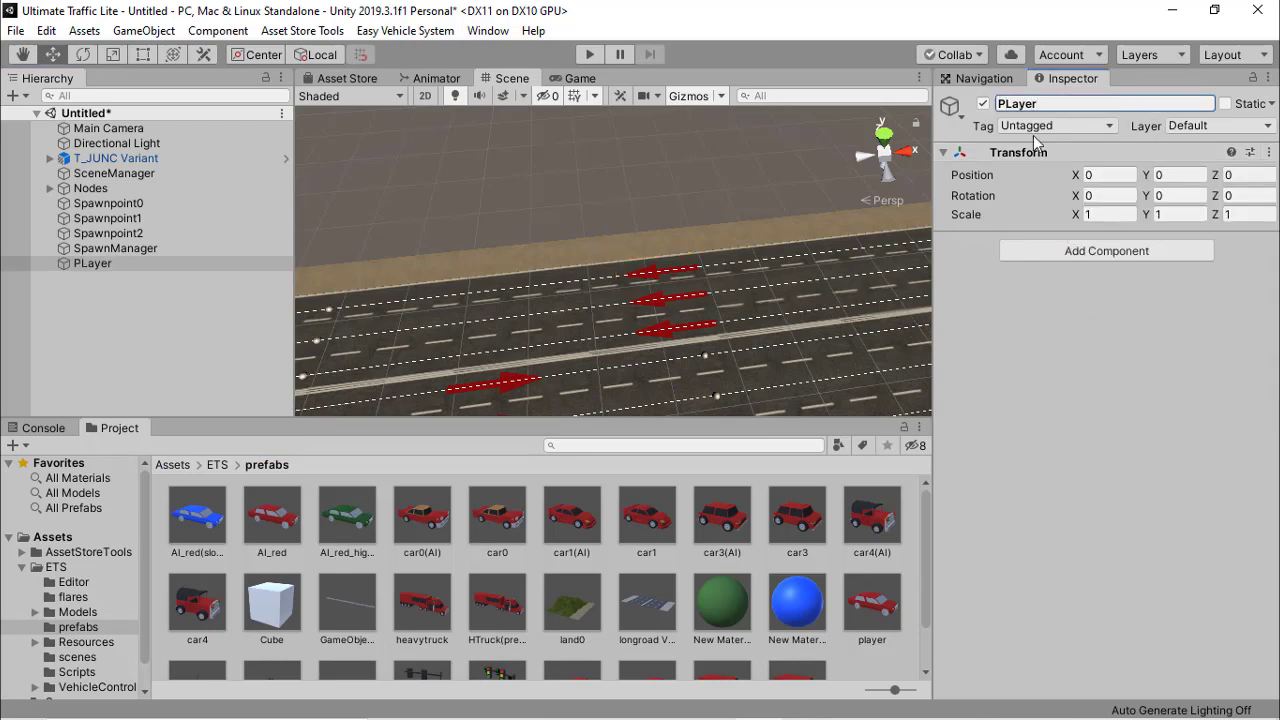
# - Assign the Player tag to the PLayer object
pyautogui.click(1041, 126)
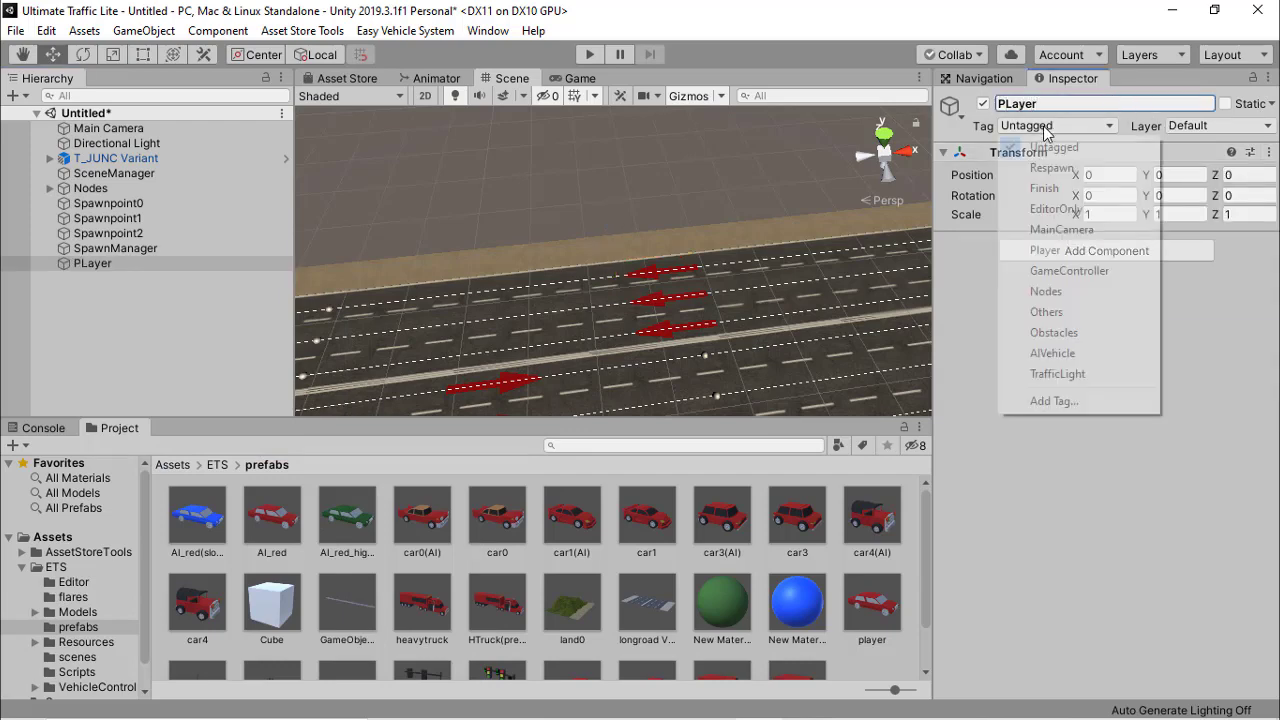
pyautogui.click(1069, 255)
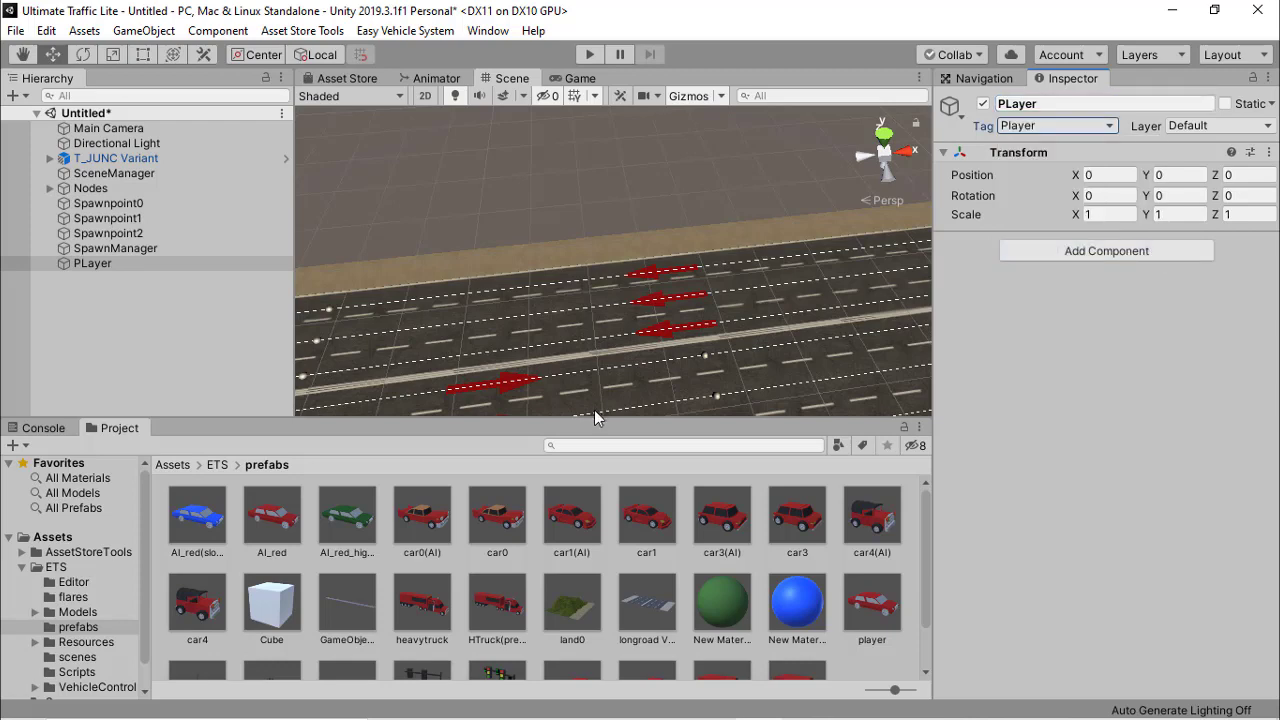
pyautogui.moveTo(666, 317); pyautogui.dragTo(339, 288, button='right')
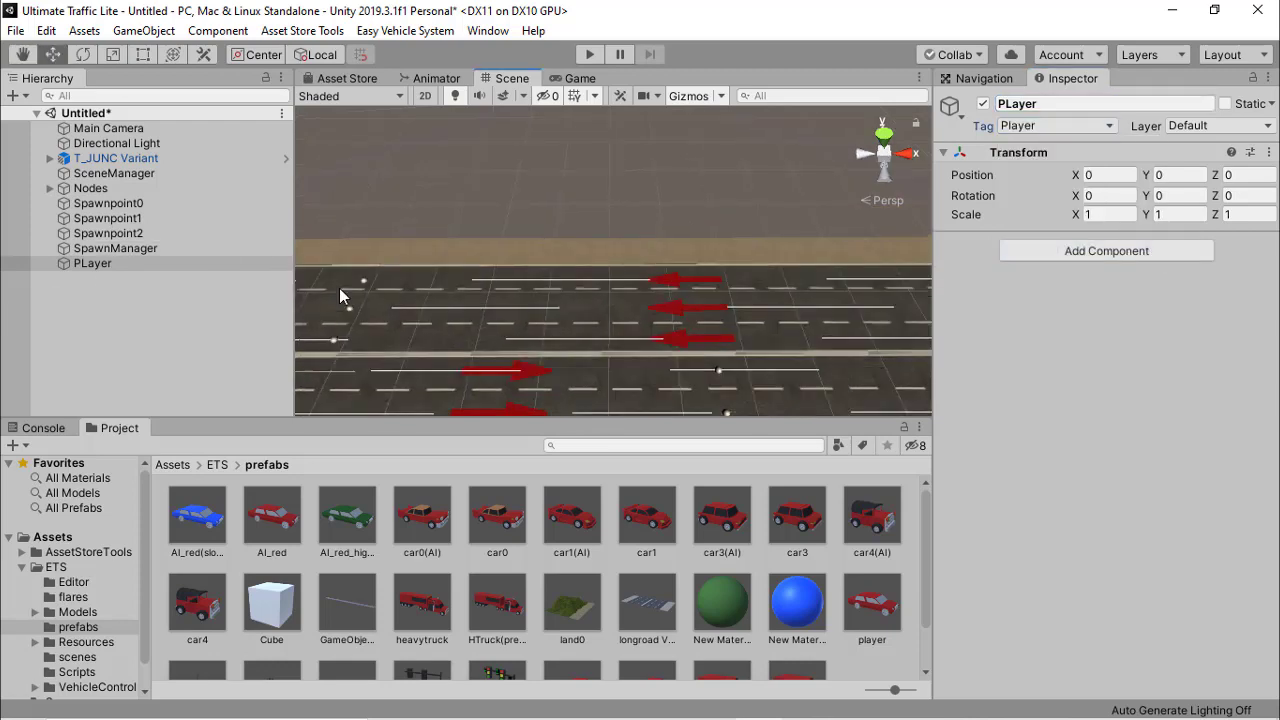
# - Set the SpawnManager's Max Allowed Vehicles to 24 and clear the selection
pyautogui.click(185, 249)
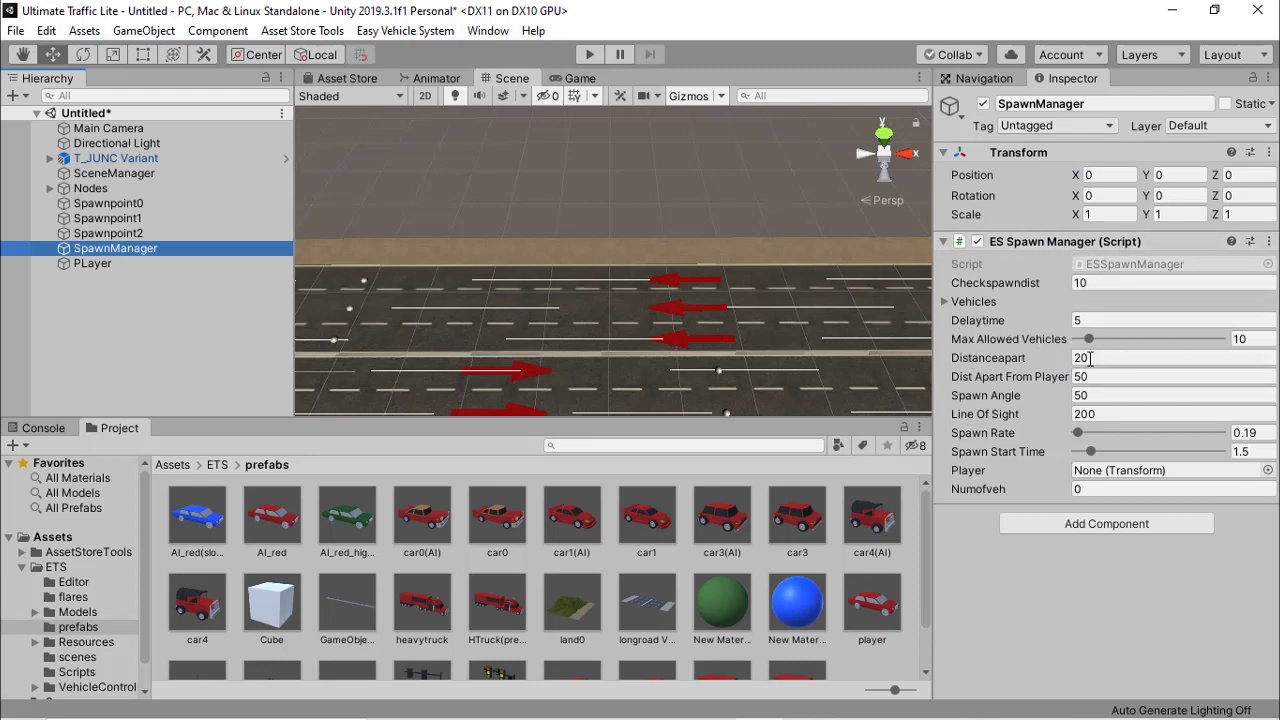
pyautogui.keyDown('alt'); pyautogui.moveTo(537, 282); pyautogui.dragTo(585, 287); pyautogui.keyUp('alt')
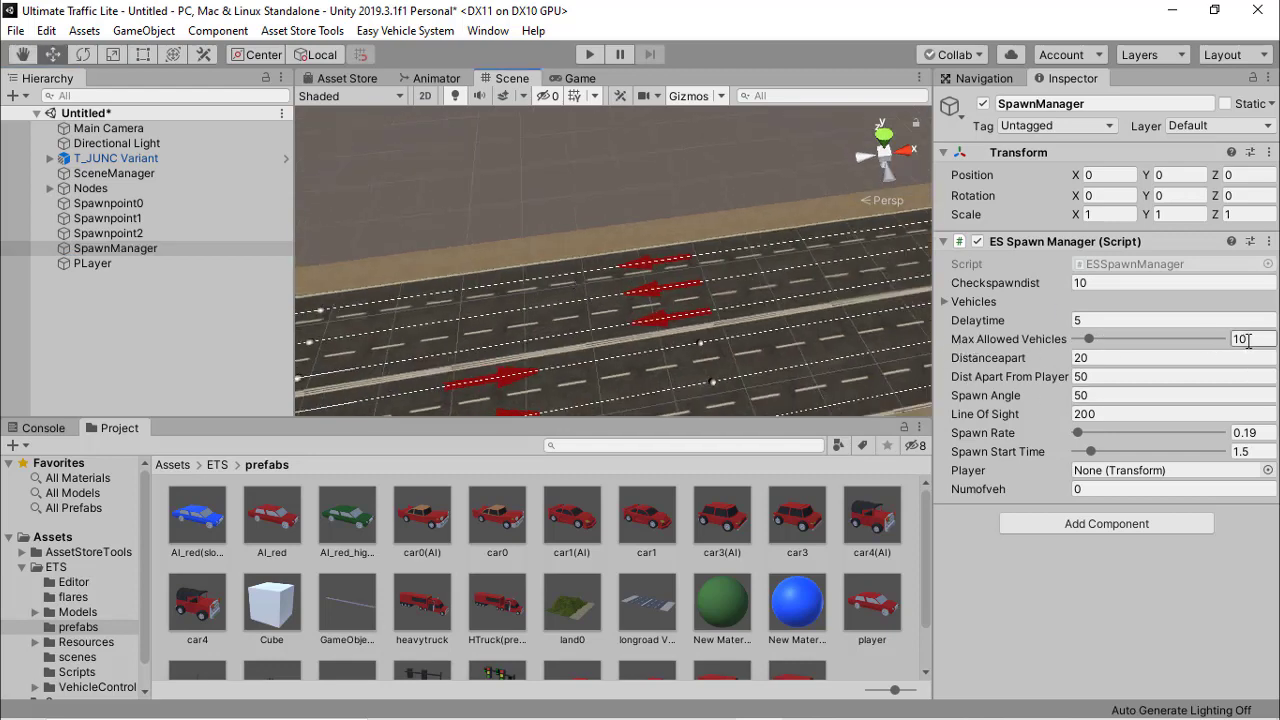
pyautogui.moveTo(1090, 341); pyautogui.dragTo(1245, 341)
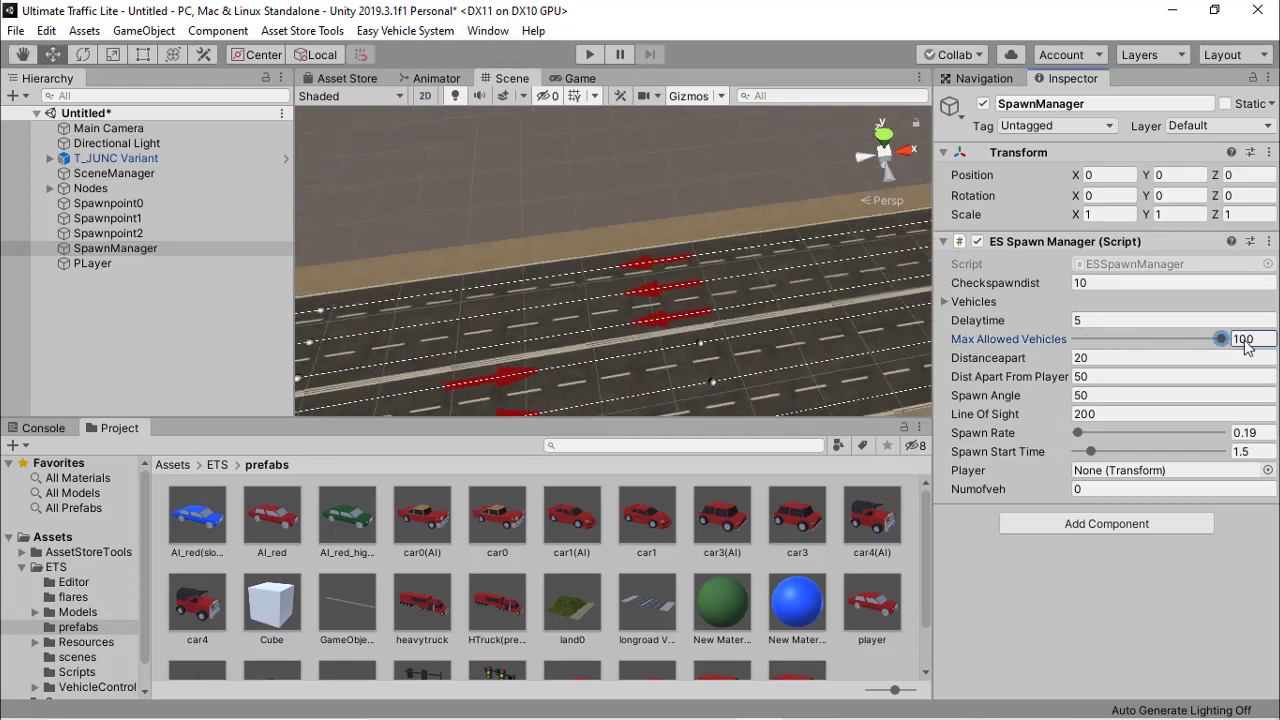
pyautogui.click(1111, 338)
pyautogui.moveTo(694, 249); pyautogui.dragTo(701, 254, button='right')
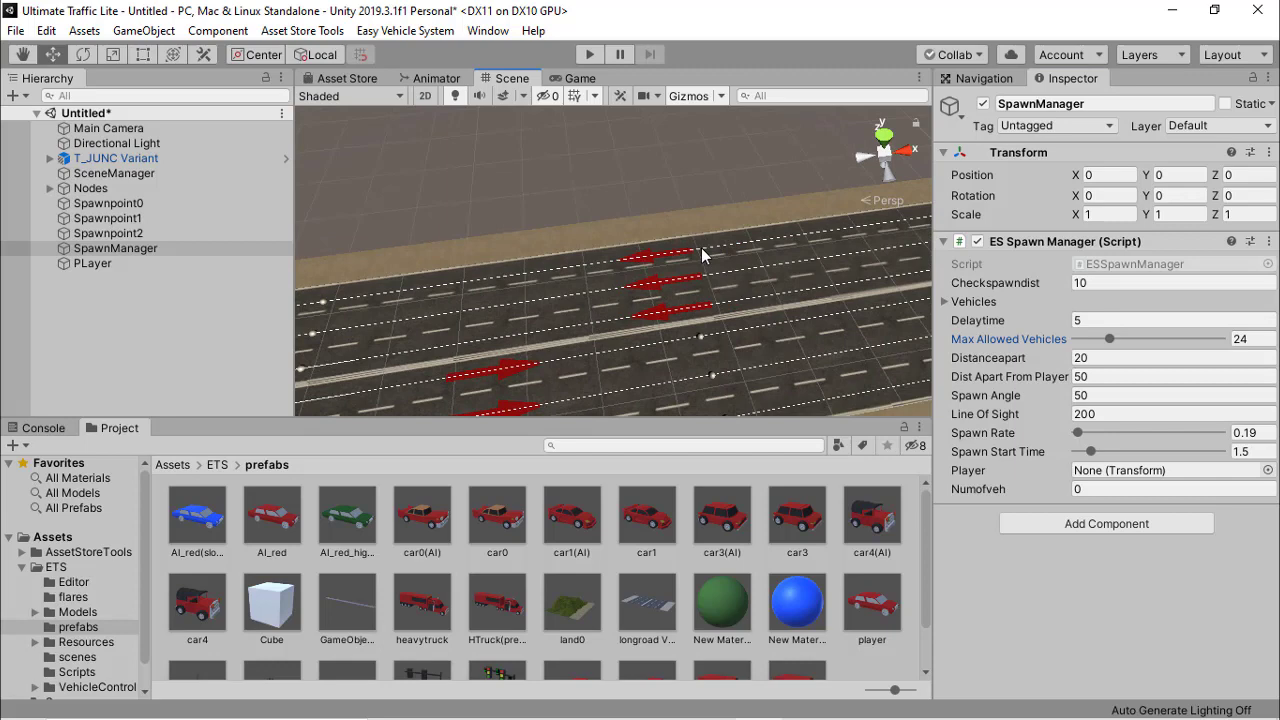
pyautogui.click(192, 306)
pyautogui.moveTo(595, 268); pyautogui.dragTo(648, 186, button='right')
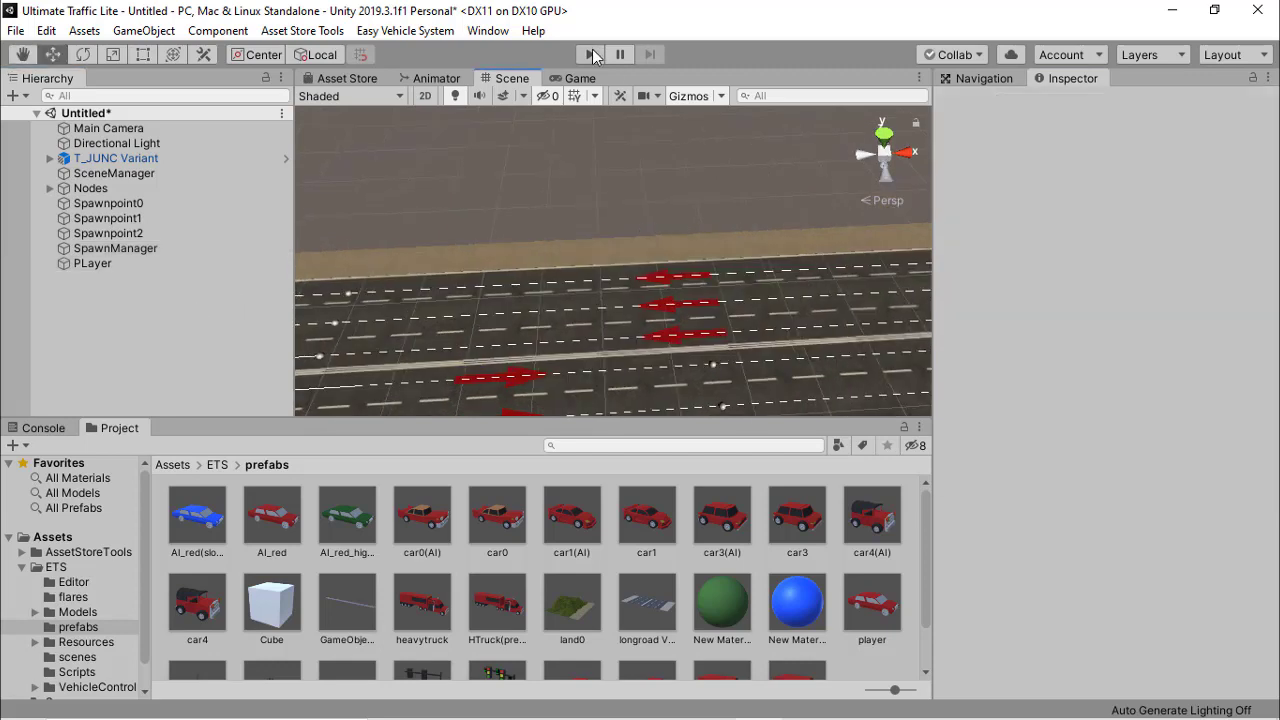
# - Run the scene and follow the spawned cars along the lanes to the T-junction in the Scene view
pyautogui.click(592, 52)
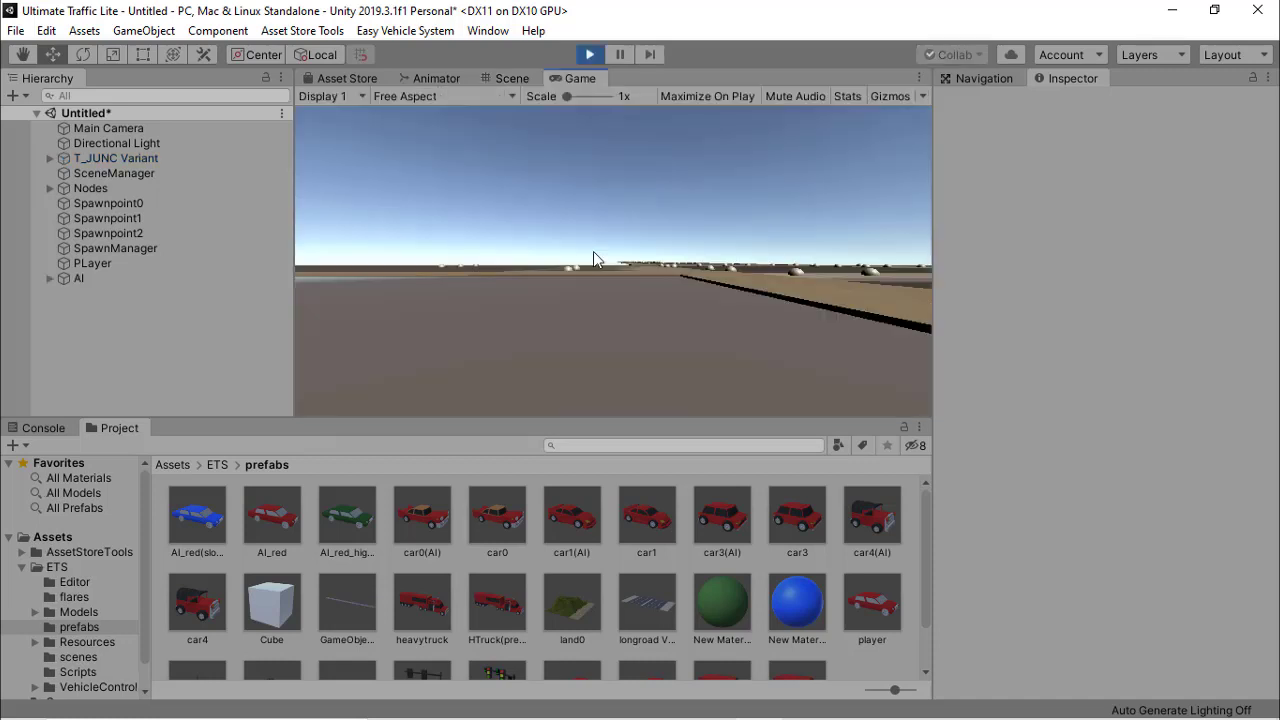
pyautogui.click(520, 78)
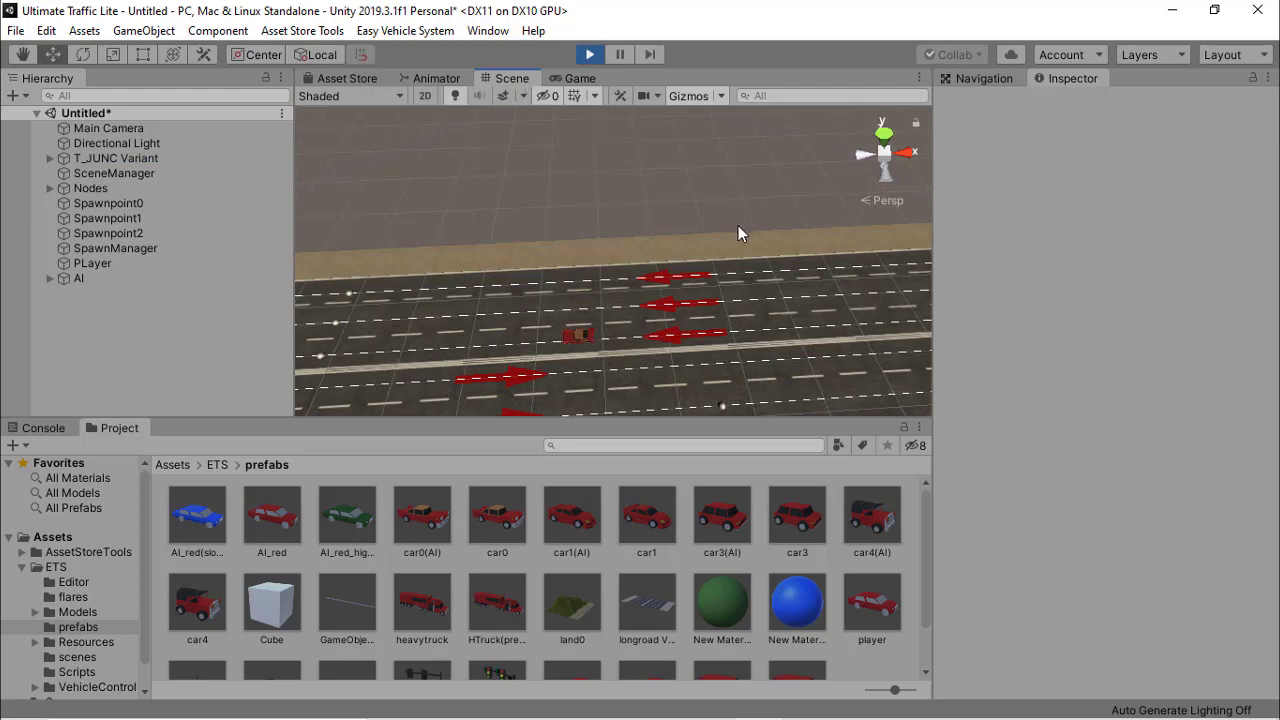
pyautogui.keyDown('alt'); pyautogui.moveTo(635, 279); pyautogui.dragTo(690, 367); pyautogui.keyUp('alt')
pyautogui.moveTo(691, 367); pyautogui.dragTo(703, 374, button='right')
pyautogui.moveTo(552, 250); pyautogui.dragTo(850, 312, button='middle')
pyautogui.moveTo(639, 267); pyautogui.dragTo(779, 272, button='right')
pyautogui.moveTo(779, 272); pyautogui.dragTo(704, 270, button='middle')
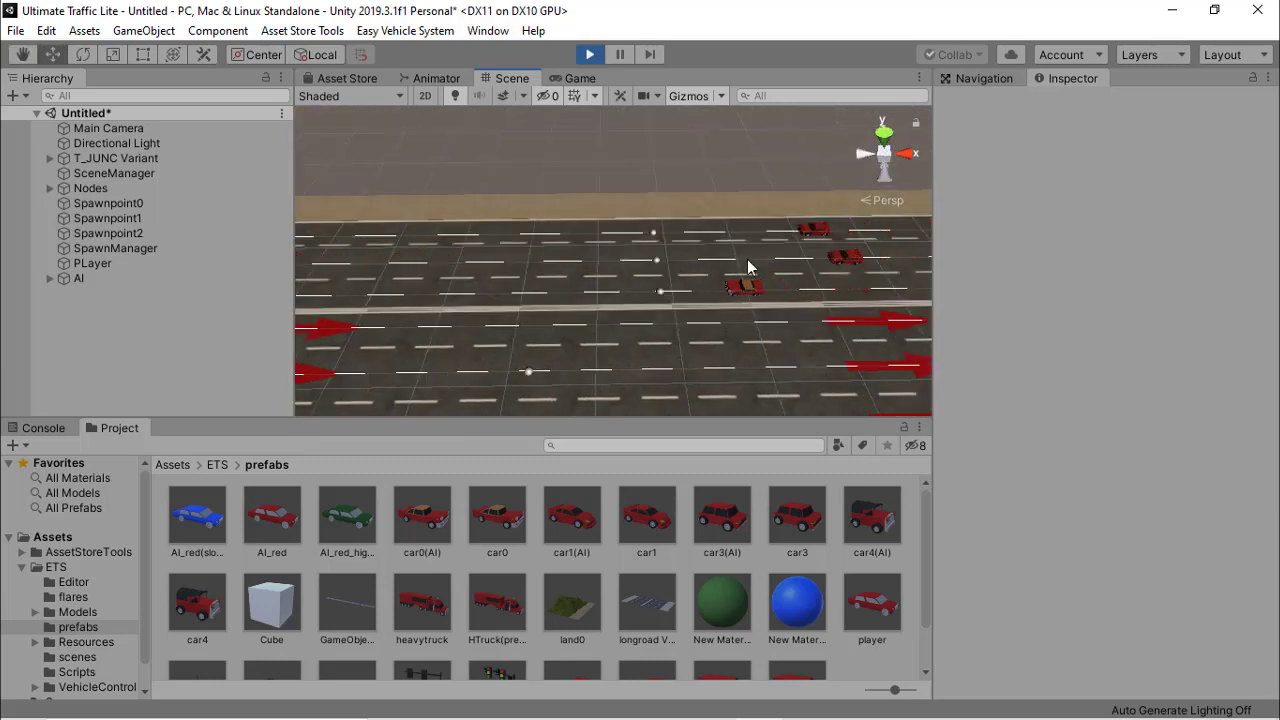
pyautogui.moveTo(629, 257); pyautogui.dragTo(900, 268, button='middle')
pyautogui.moveTo(579, 240); pyautogui.dragTo(715, 260, button='middle')
pyautogui.moveTo(455, 257); pyautogui.dragTo(586, 258, button='middle')
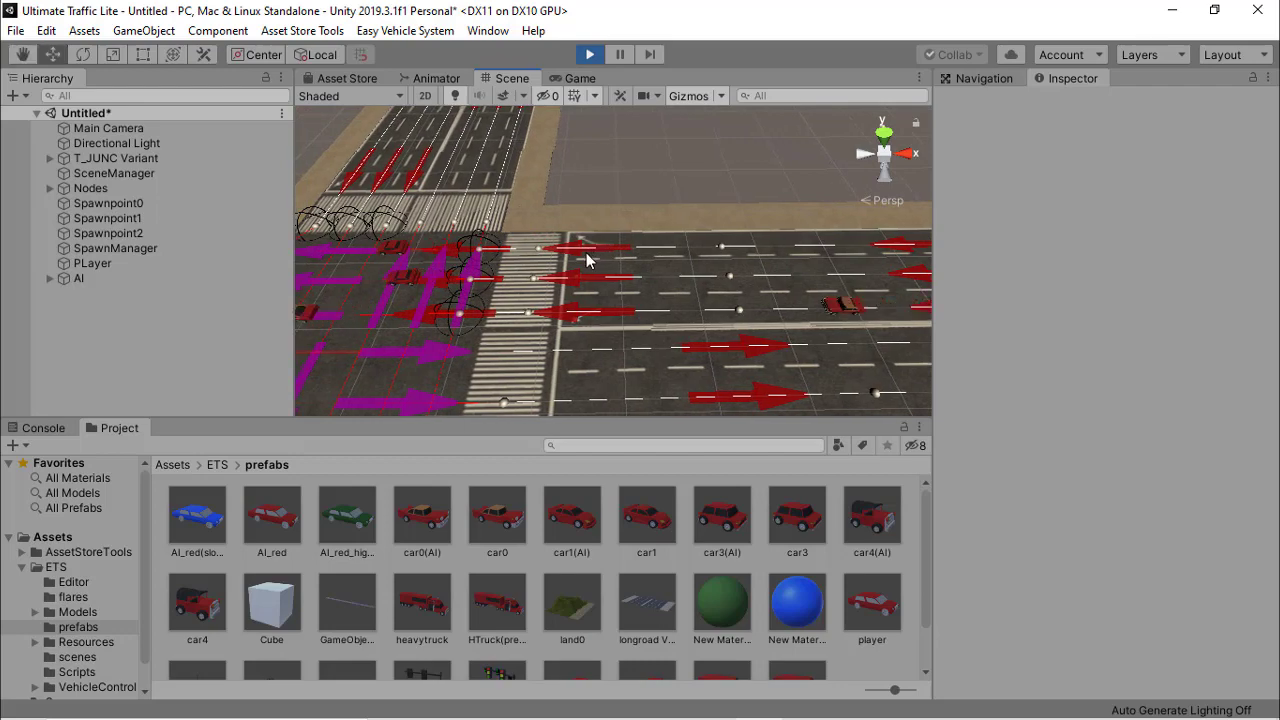
# - Follow the road back from the junction towards the spawn points to check the newly spawned traffic
pyautogui.keyDown('alt'); pyautogui.moveTo(583, 255); pyautogui.dragTo(682, 206); pyautogui.keyUp('alt')
pyautogui.moveTo(517, 204); pyautogui.dragTo(360, 210, button='middle')
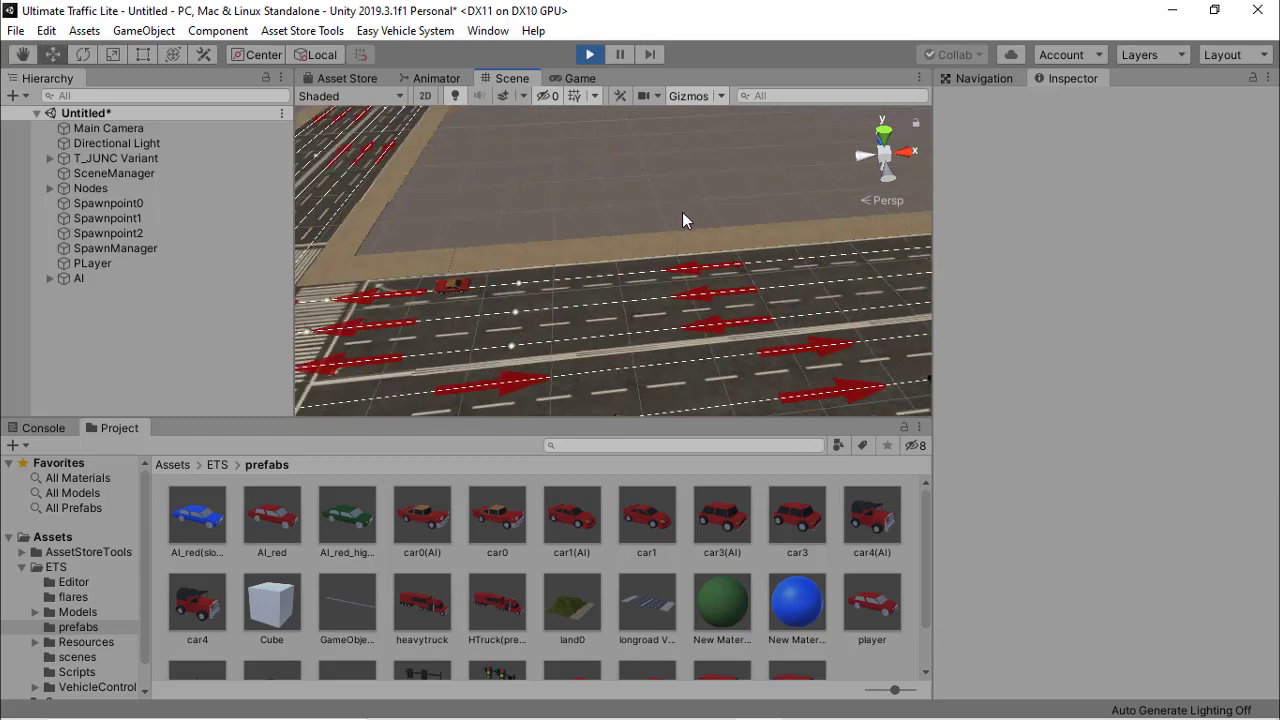
pyautogui.moveTo(684, 212); pyautogui.dragTo(420, 234, button='middle')
pyautogui.moveTo(600, 243); pyautogui.dragTo(750, 246, button='middle')
pyautogui.moveTo(625, 236); pyautogui.dragTo(400, 243, button='middle')
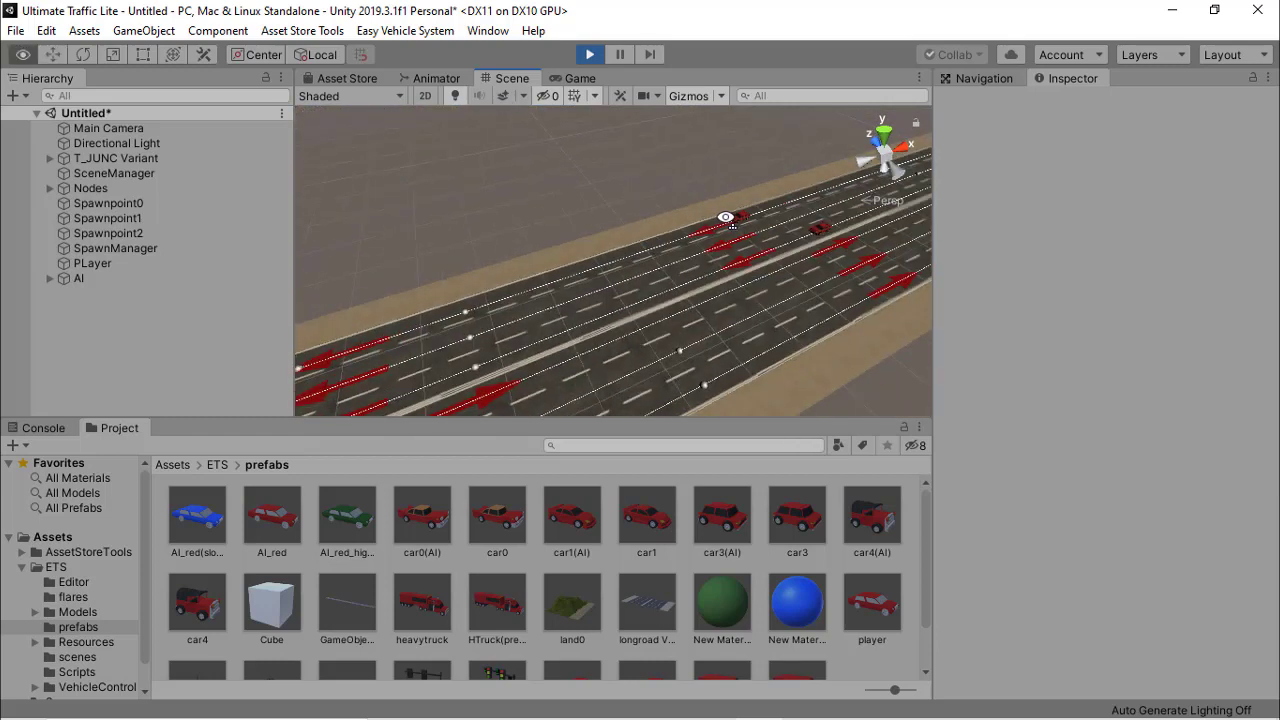